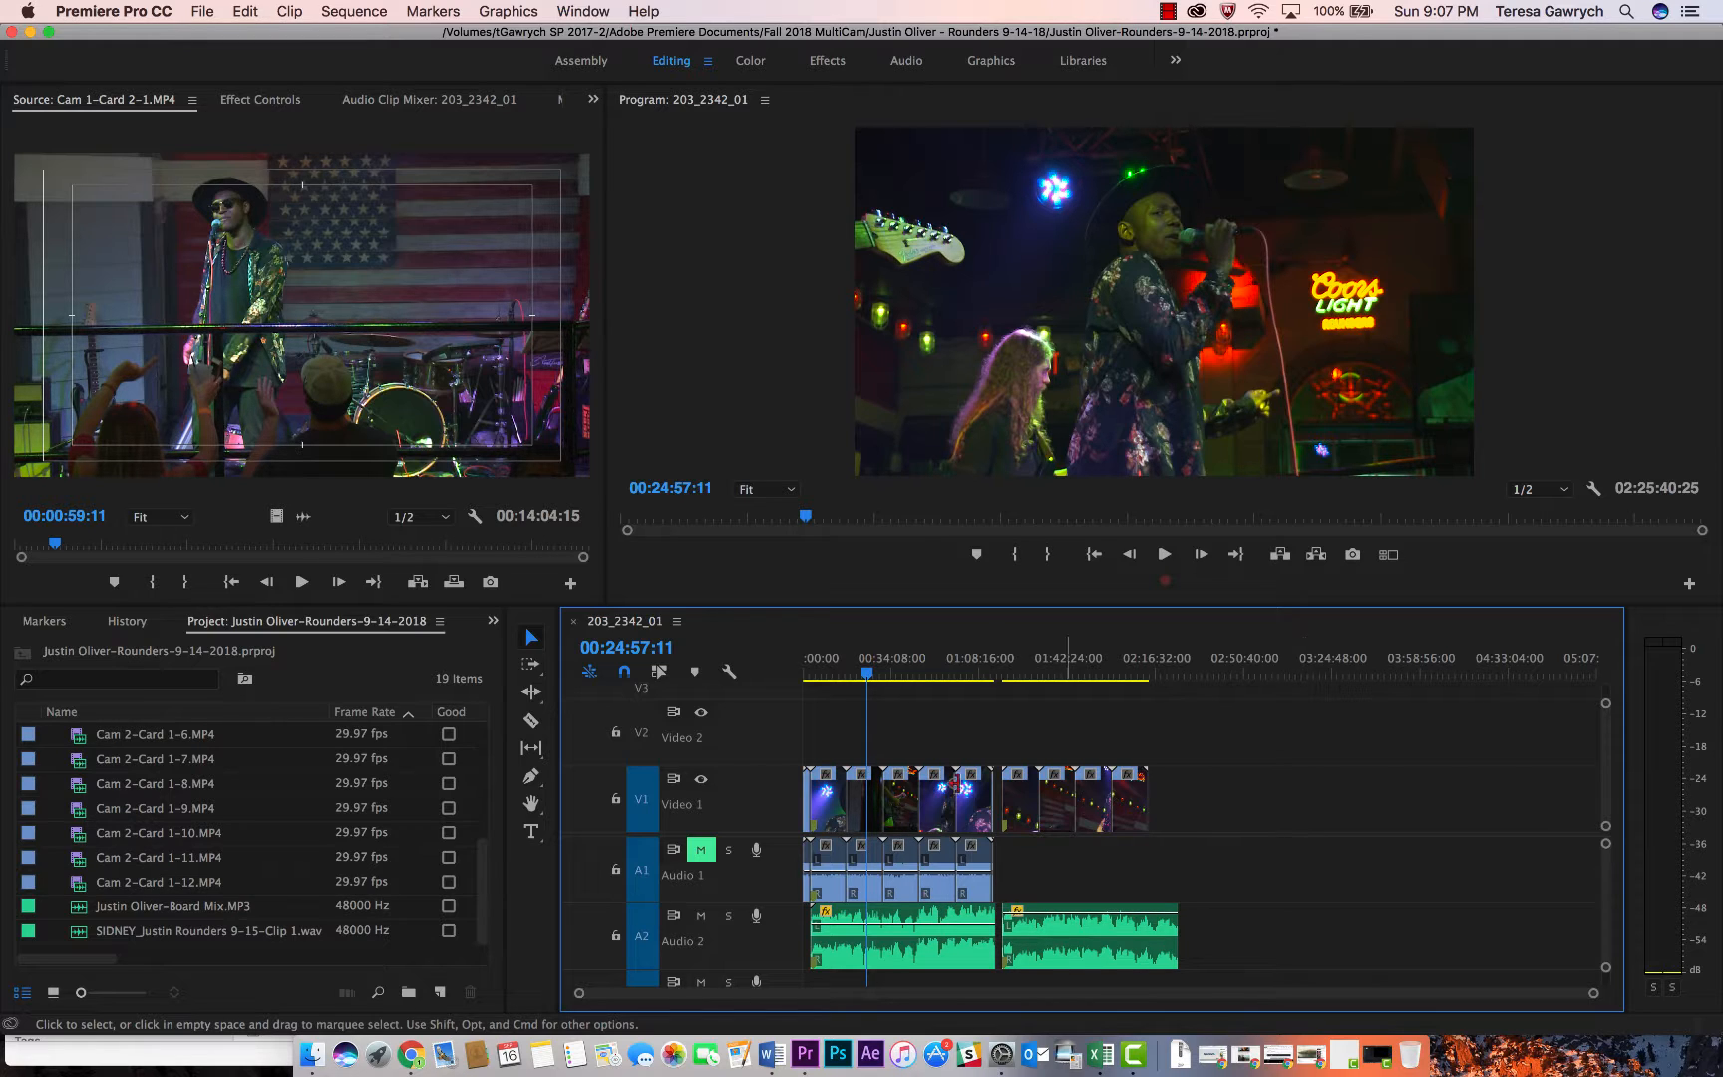
- Cut all clips from the sequence and paste them farther along the timeline, starting at about 04:41:44:19
{"action": "left_click_drag", "start_coordinate": [1264, 949], "coordinate": [778, 745]}
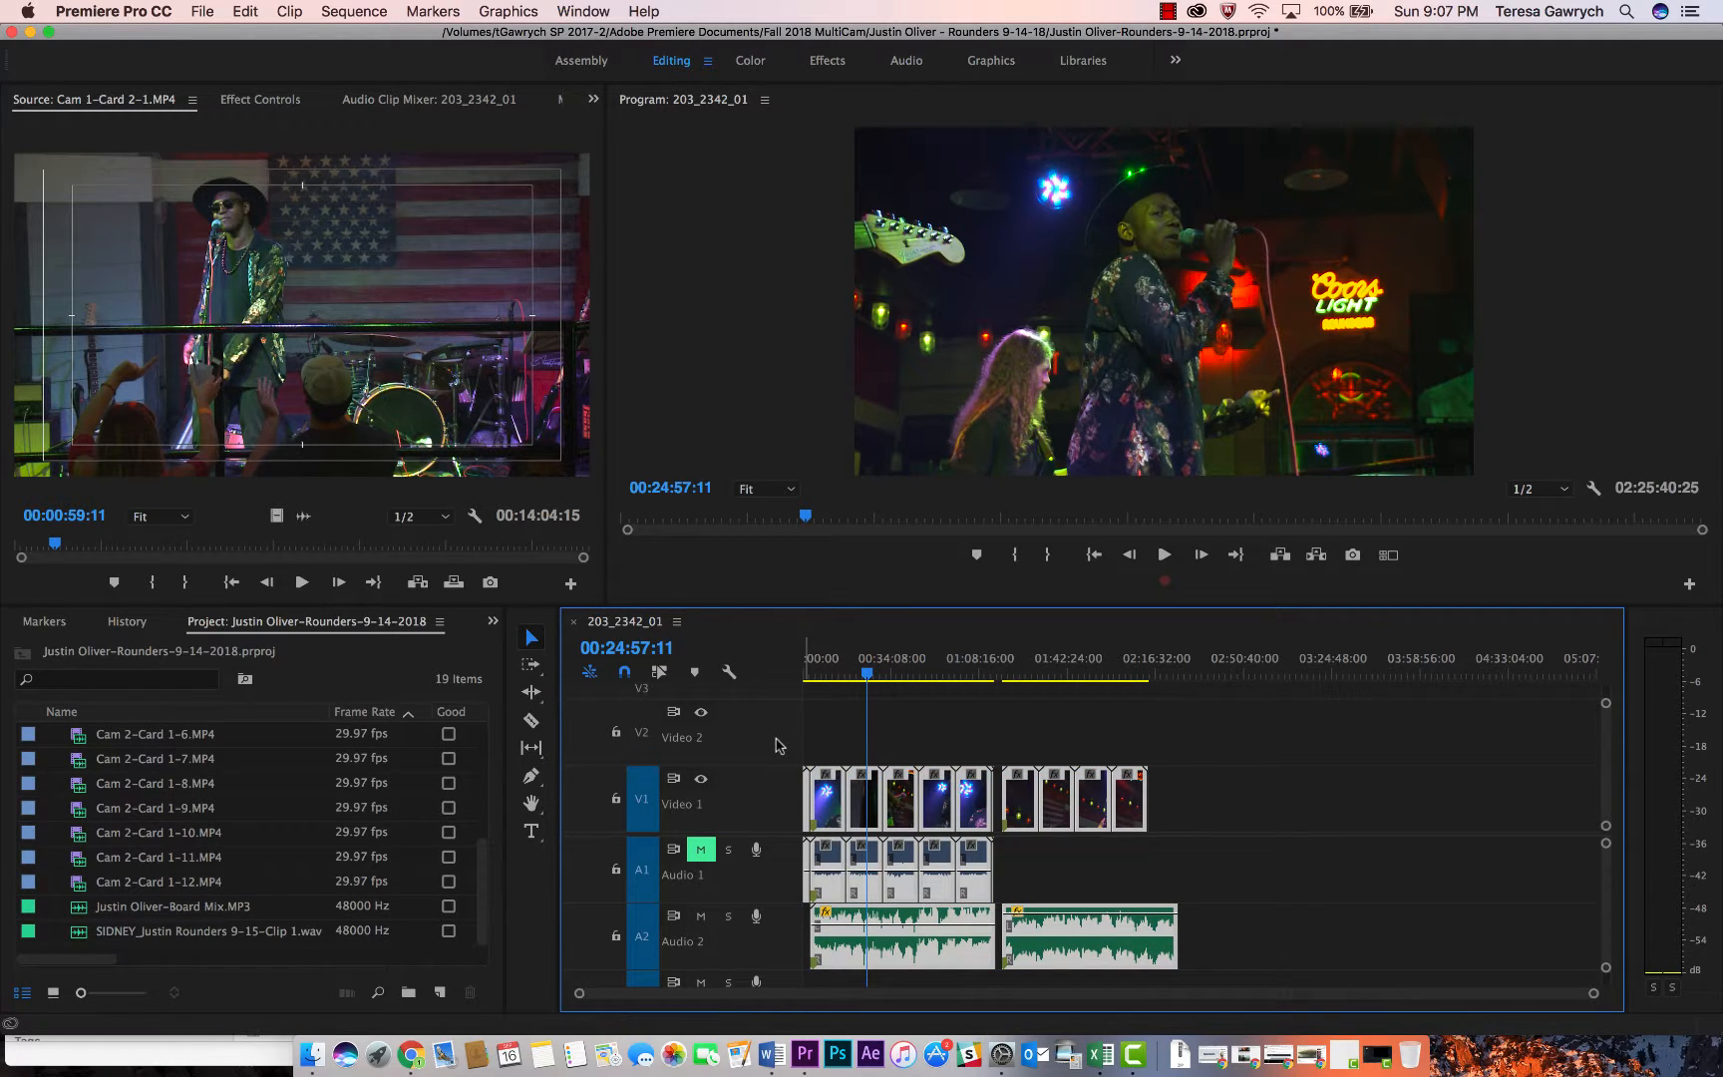
{"action": "key", "text": "Delete"}
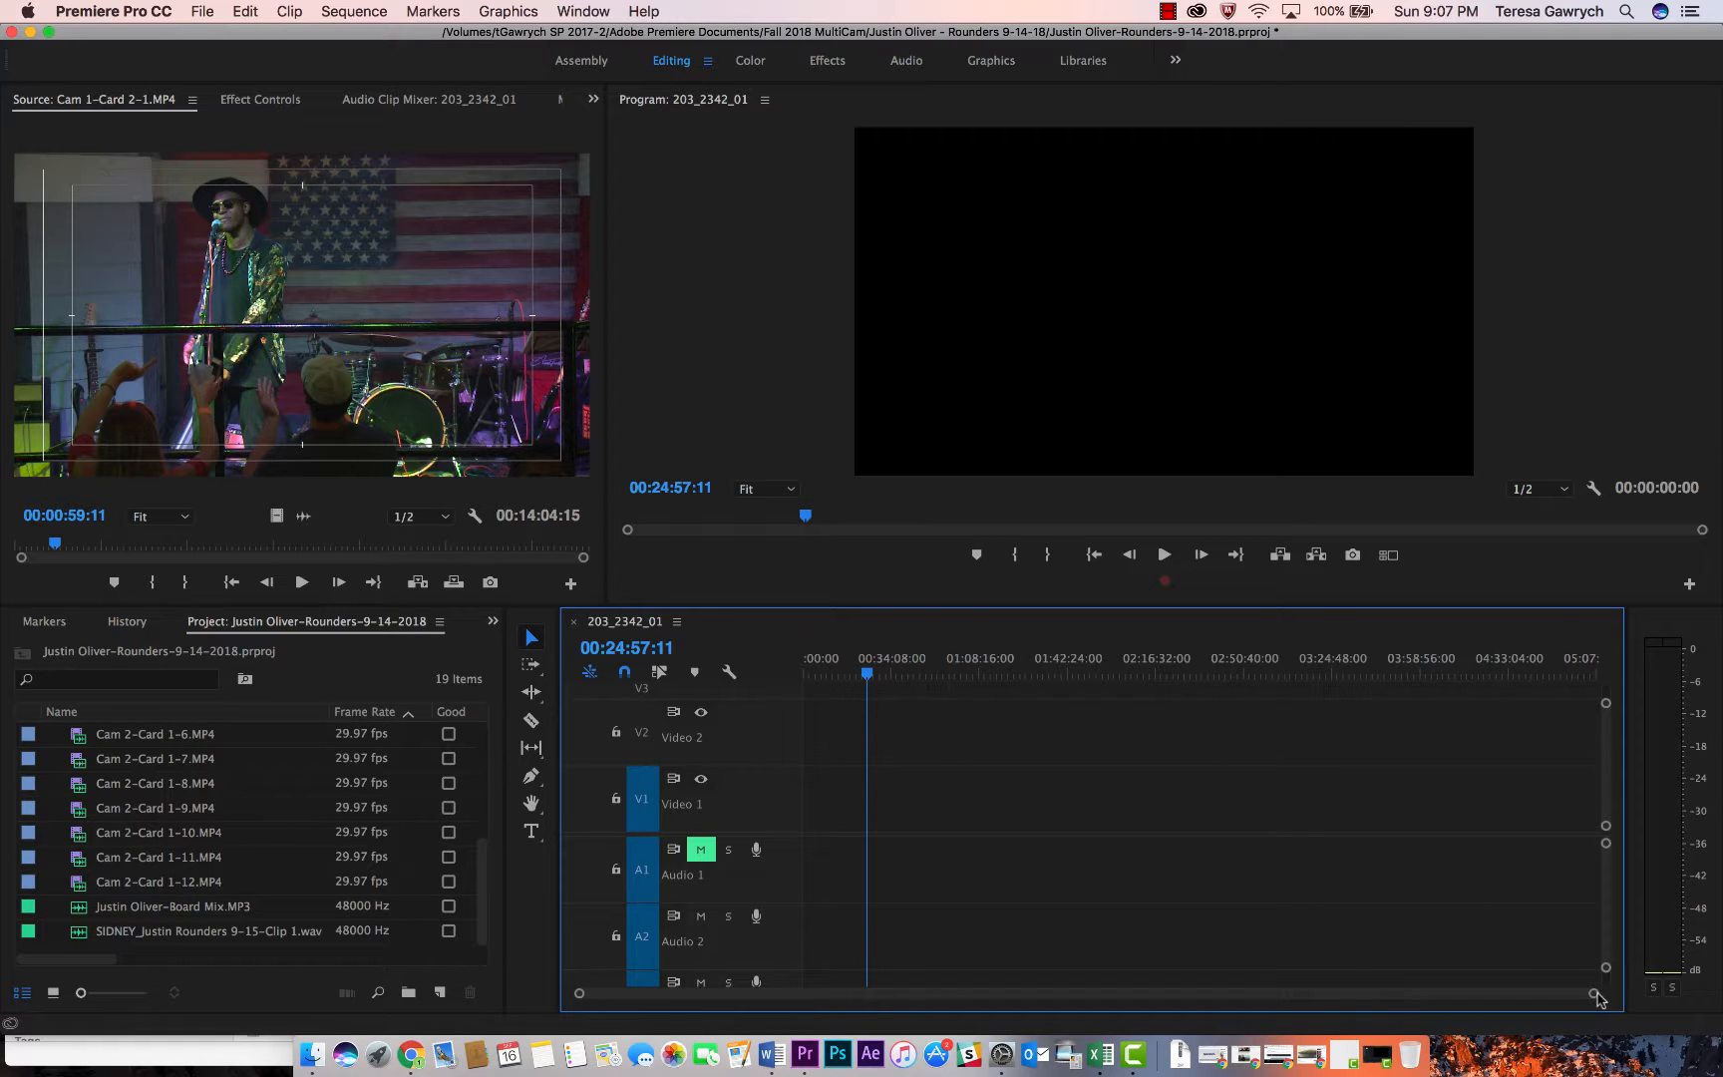
{"action": "left_click_drag", "start_coordinate": [1593, 993], "coordinate": [686, 993]}
{"action": "left_click_drag", "start_coordinate": [879, 1039], "coordinate": [1694, 918]}
{"action": "left_click", "coordinate": [1520, 674]}
{"action": "mouse_move", "coordinate": [1520, 674]}
{"action": "left_mouse_down"}
{"action": "mouse_move", "coordinate": [1597, 670]}
{"action": "mouse_move", "coordinate": [1503, 674]}
{"action": "mouse_move", "coordinate": [1532, 681]}
{"action": "left_mouse_up"}
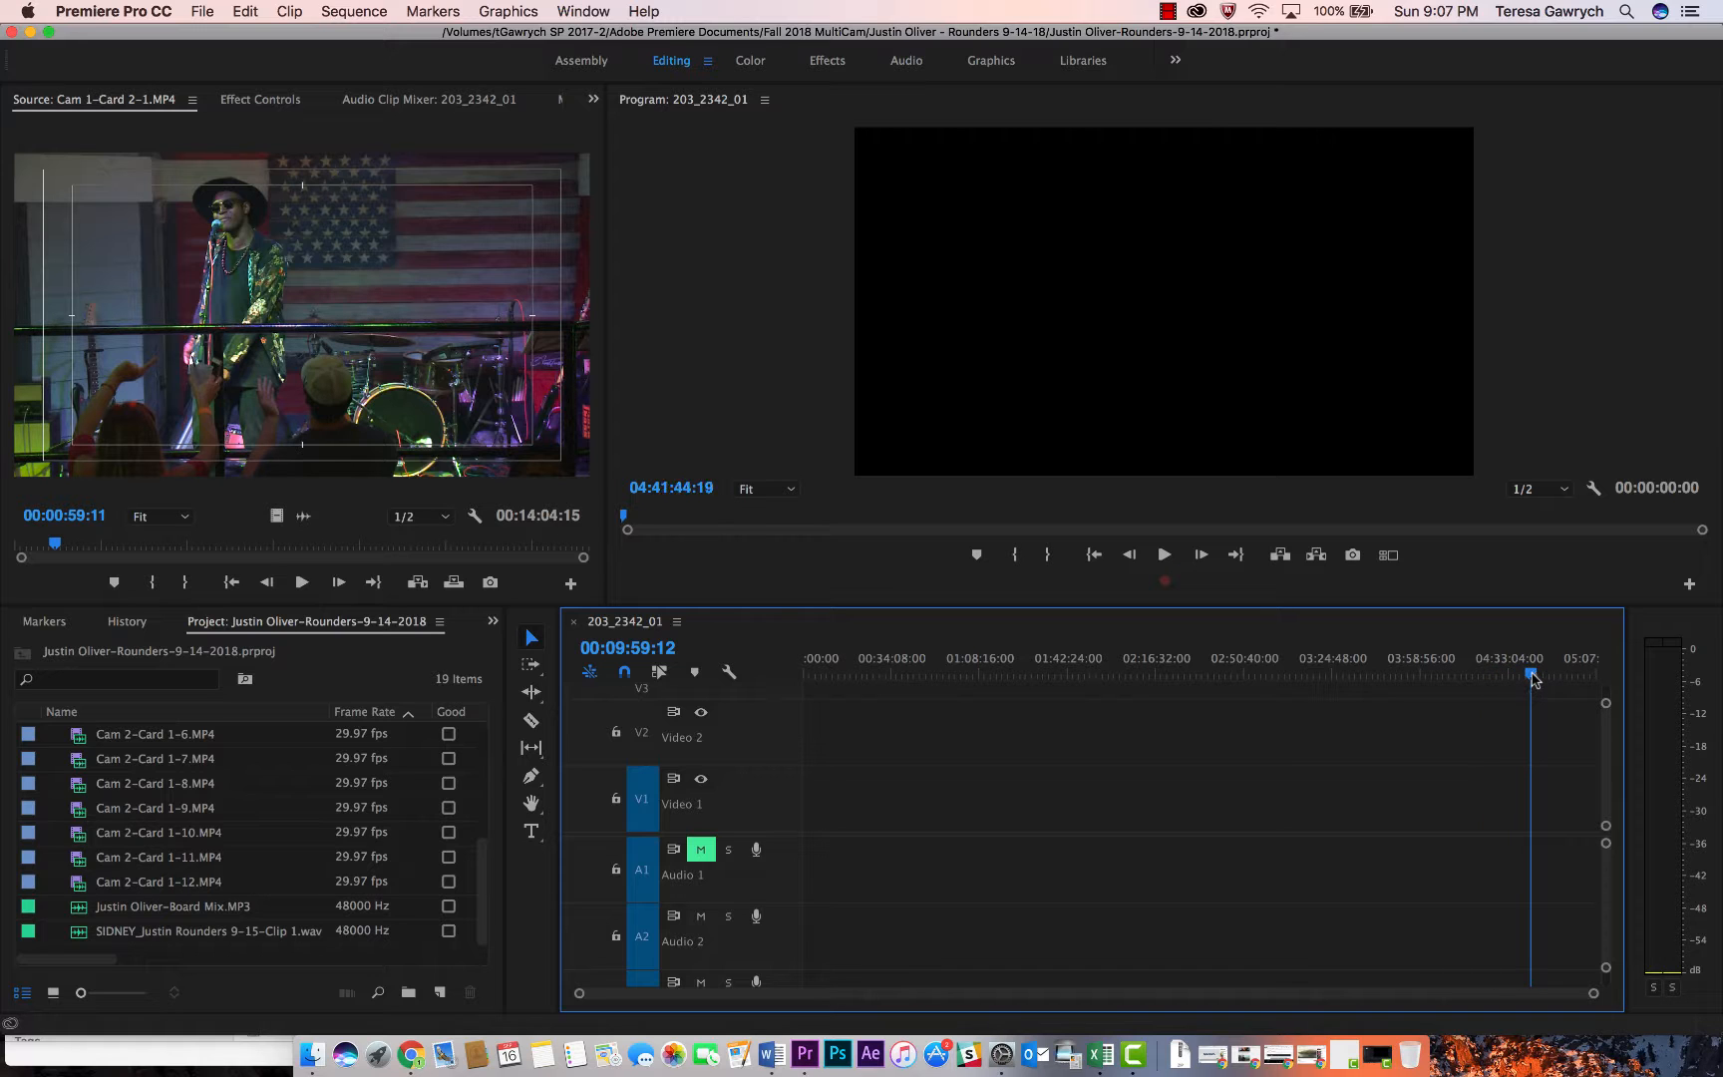
{"action": "key", "text": "super+v"}
{"action": "left_click", "coordinate": [1126, 942]}
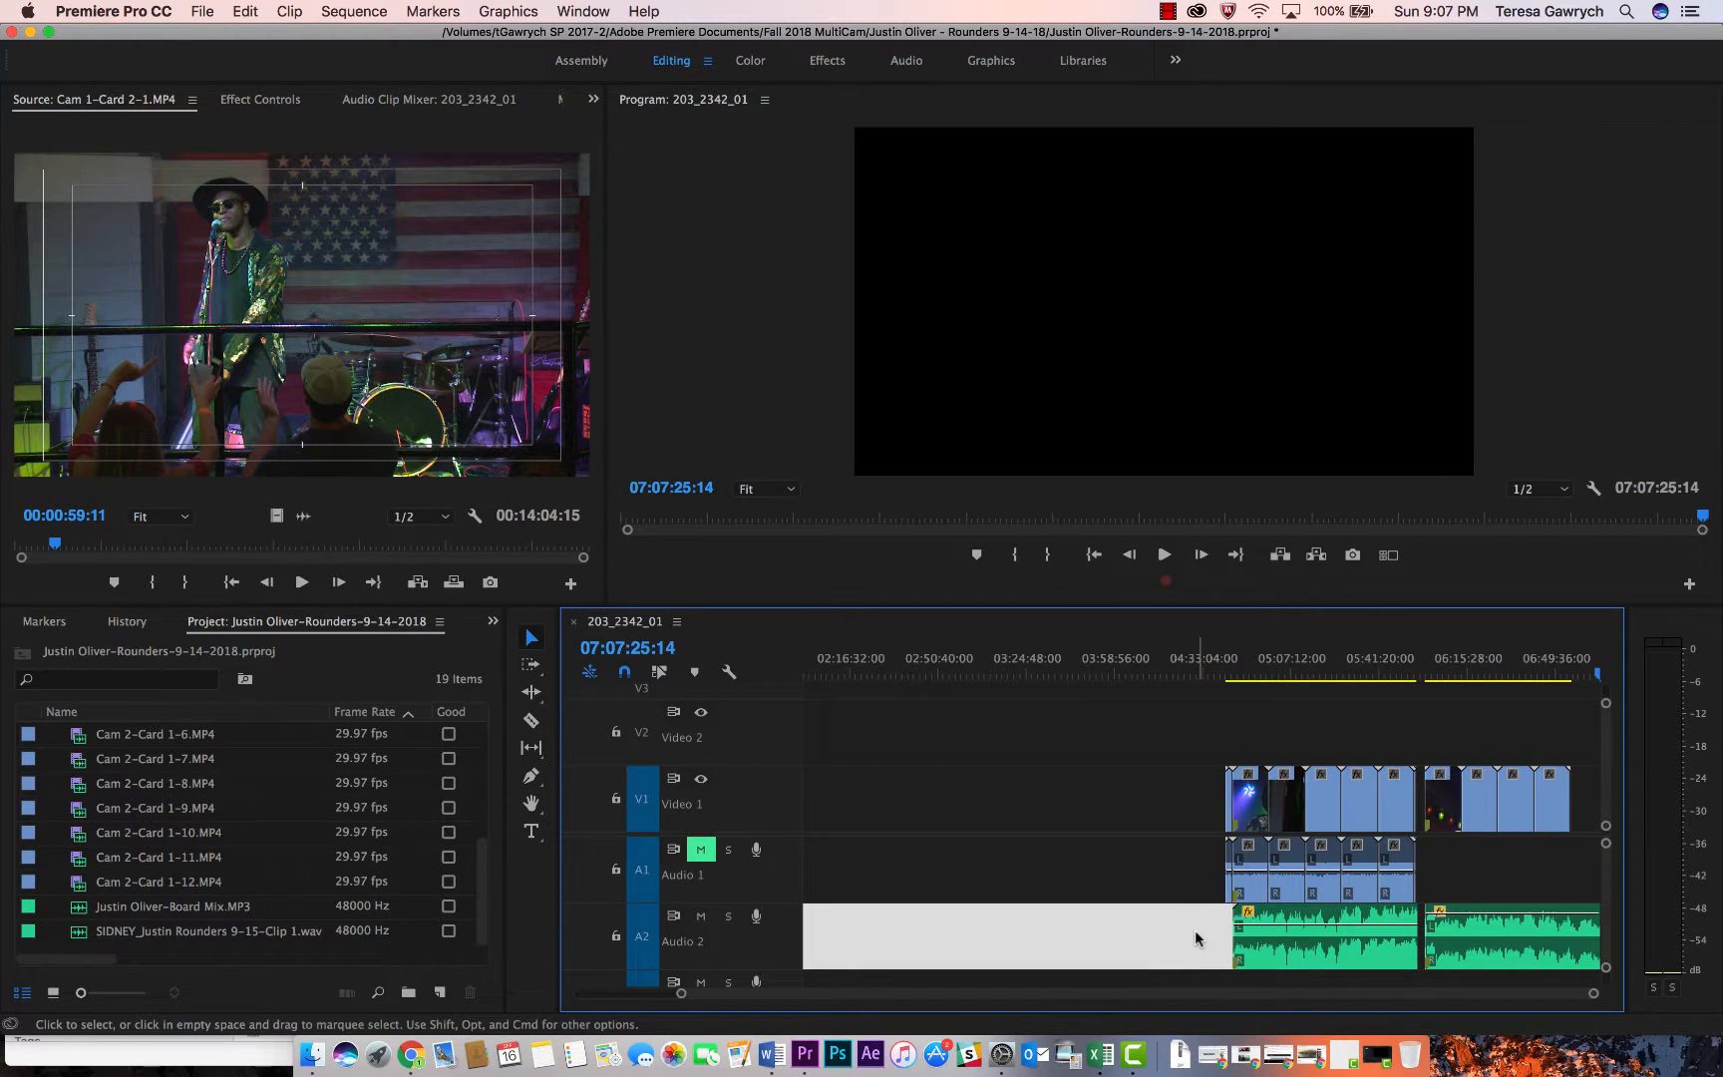
- Copy the two board mix audio clips from Audio 2 and paste them at the start of the sequence
{"action": "left_click_drag", "start_coordinate": [1206, 932], "coordinate": [1534, 960]}
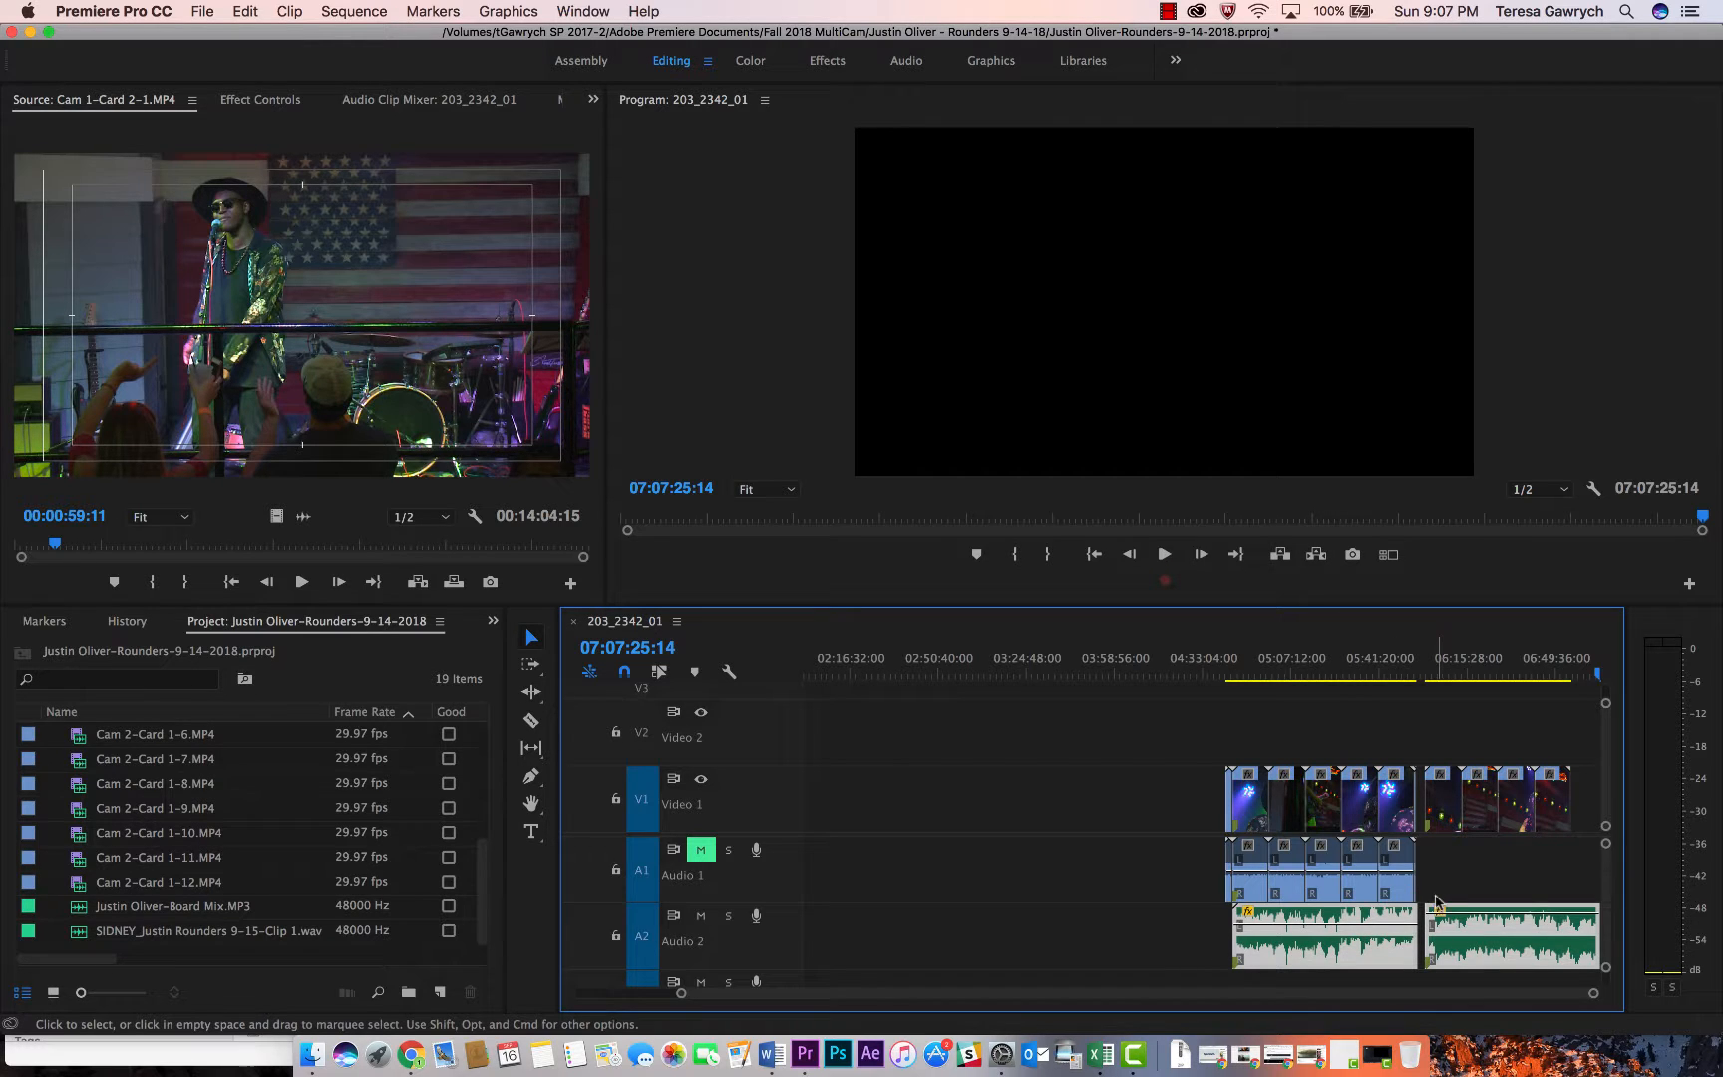
{"action": "left_click_drag", "start_coordinate": [877, 658], "coordinate": [595, 678]}
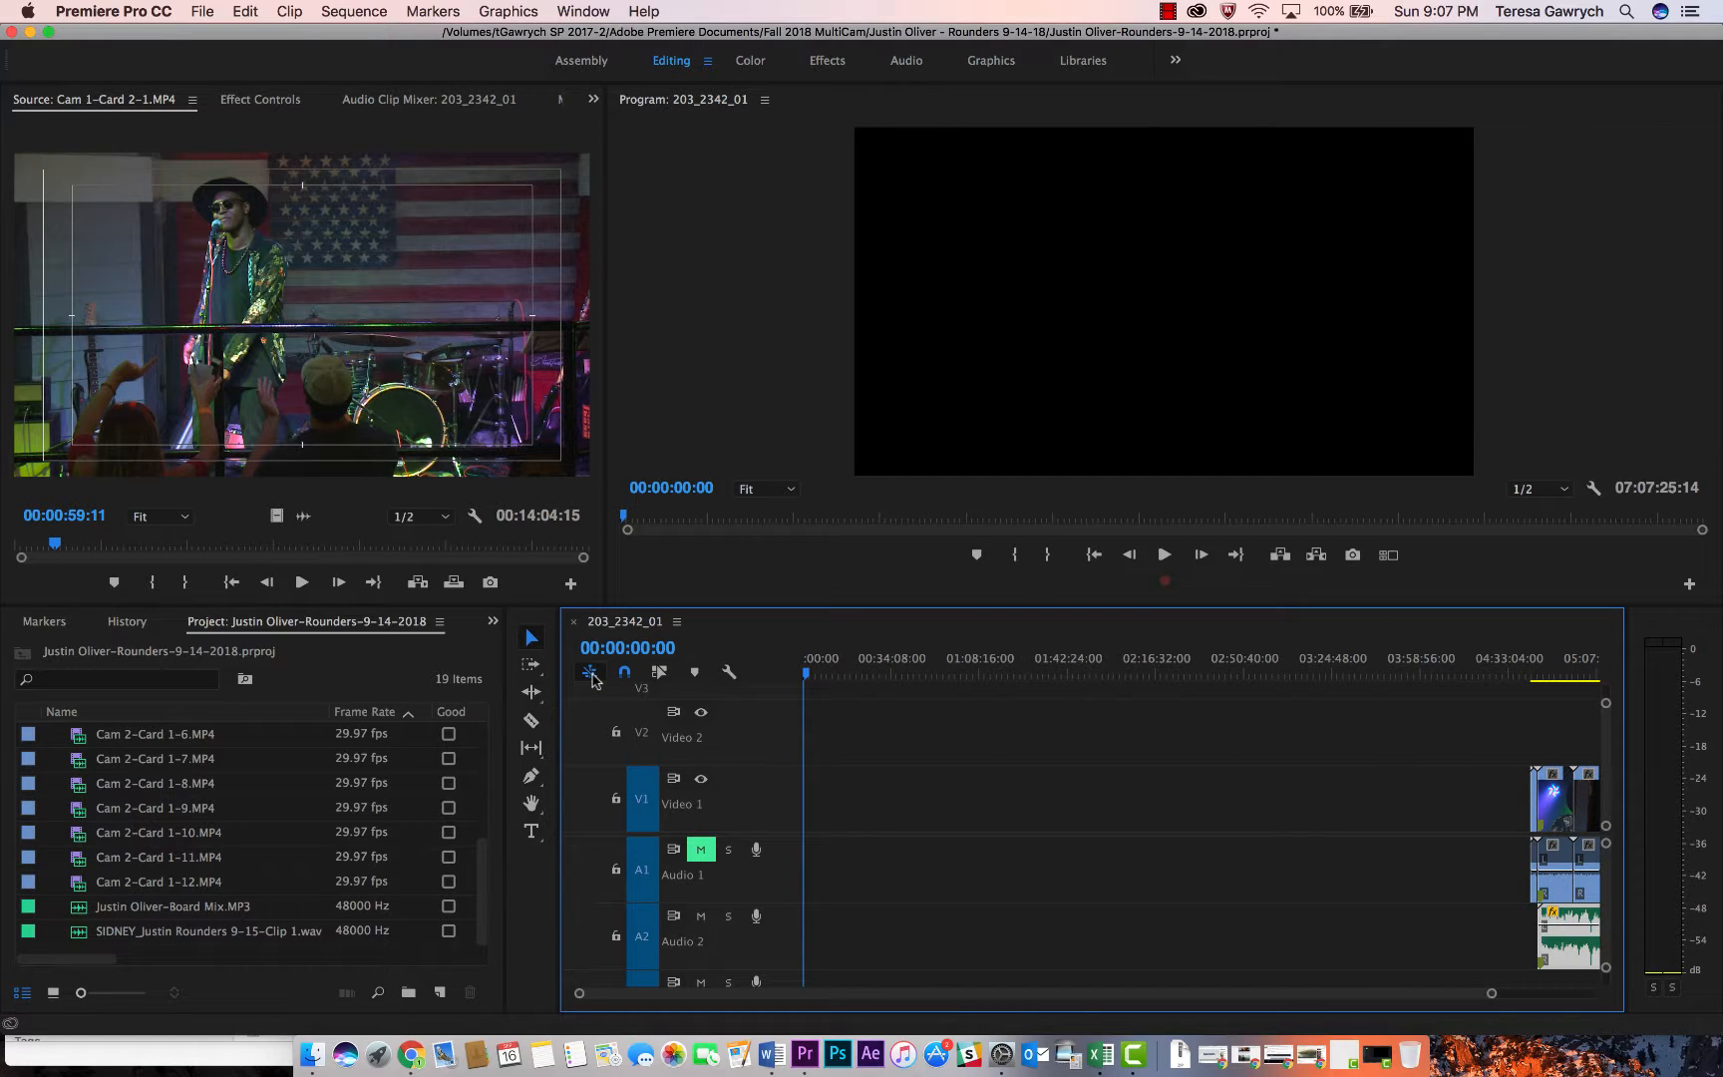
{"action": "key", "text": "super+v"}
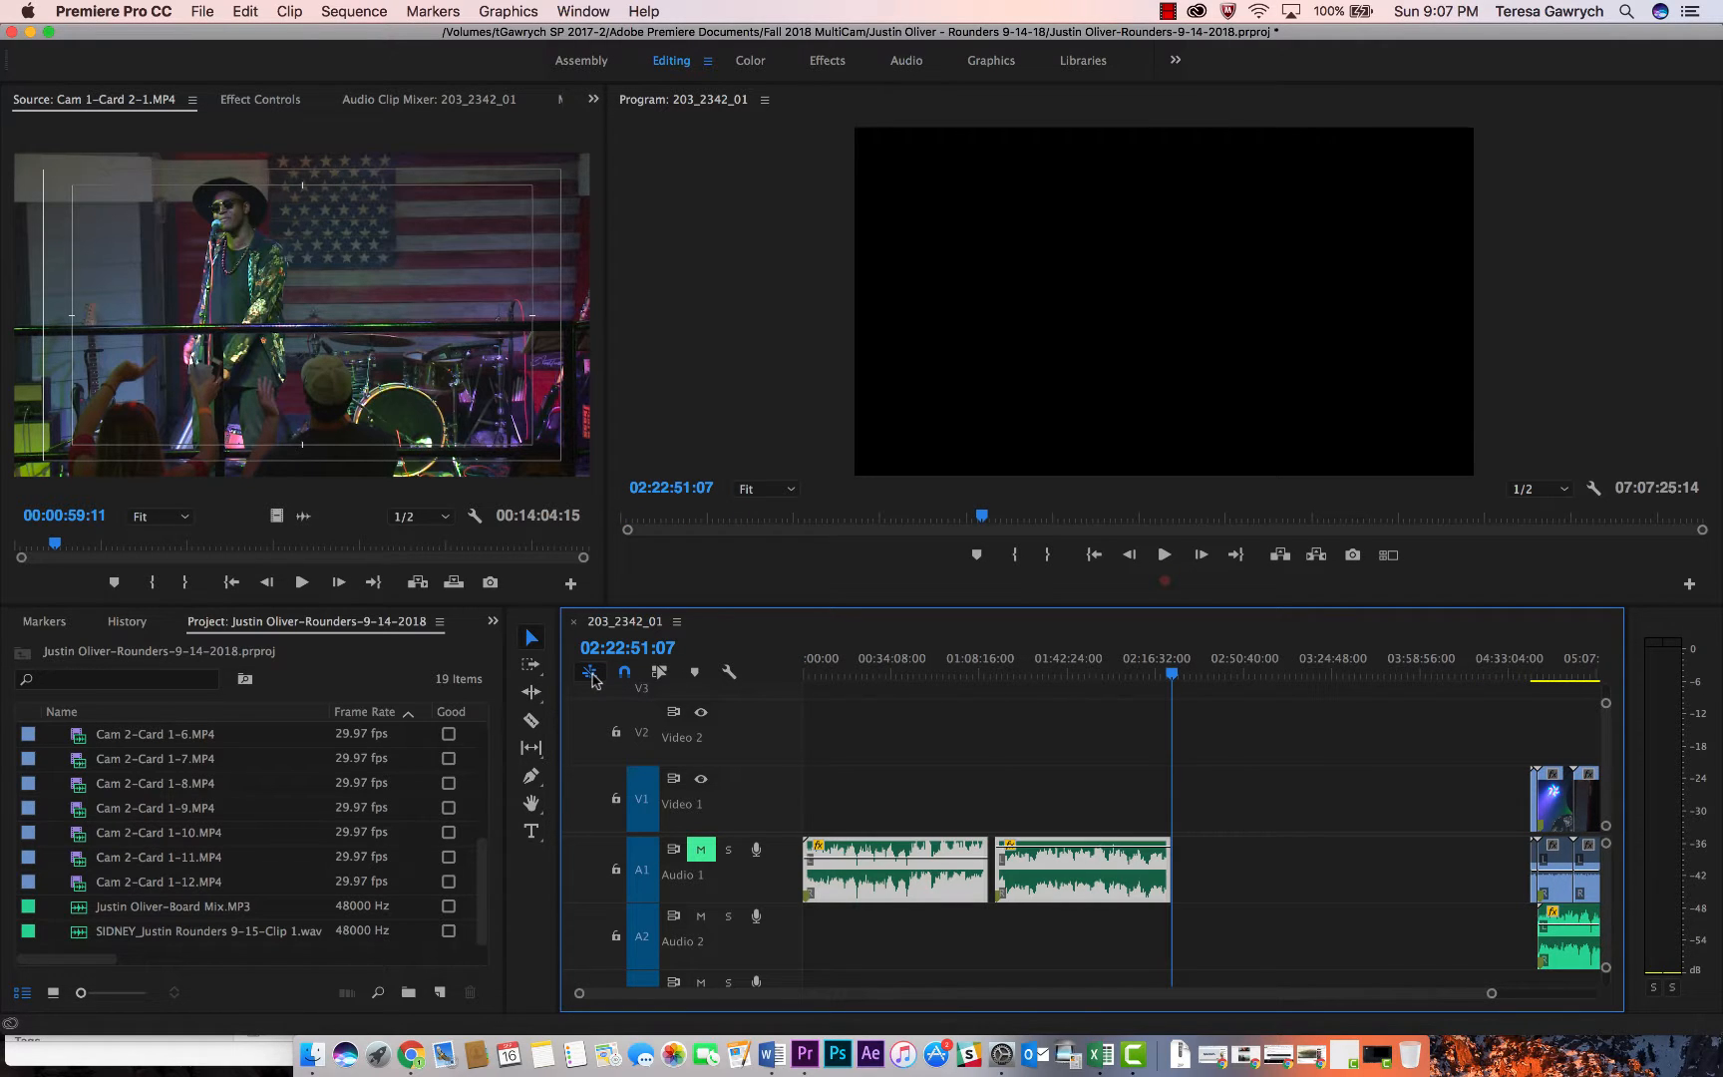
{"action": "right_click", "coordinate": [695, 855]}
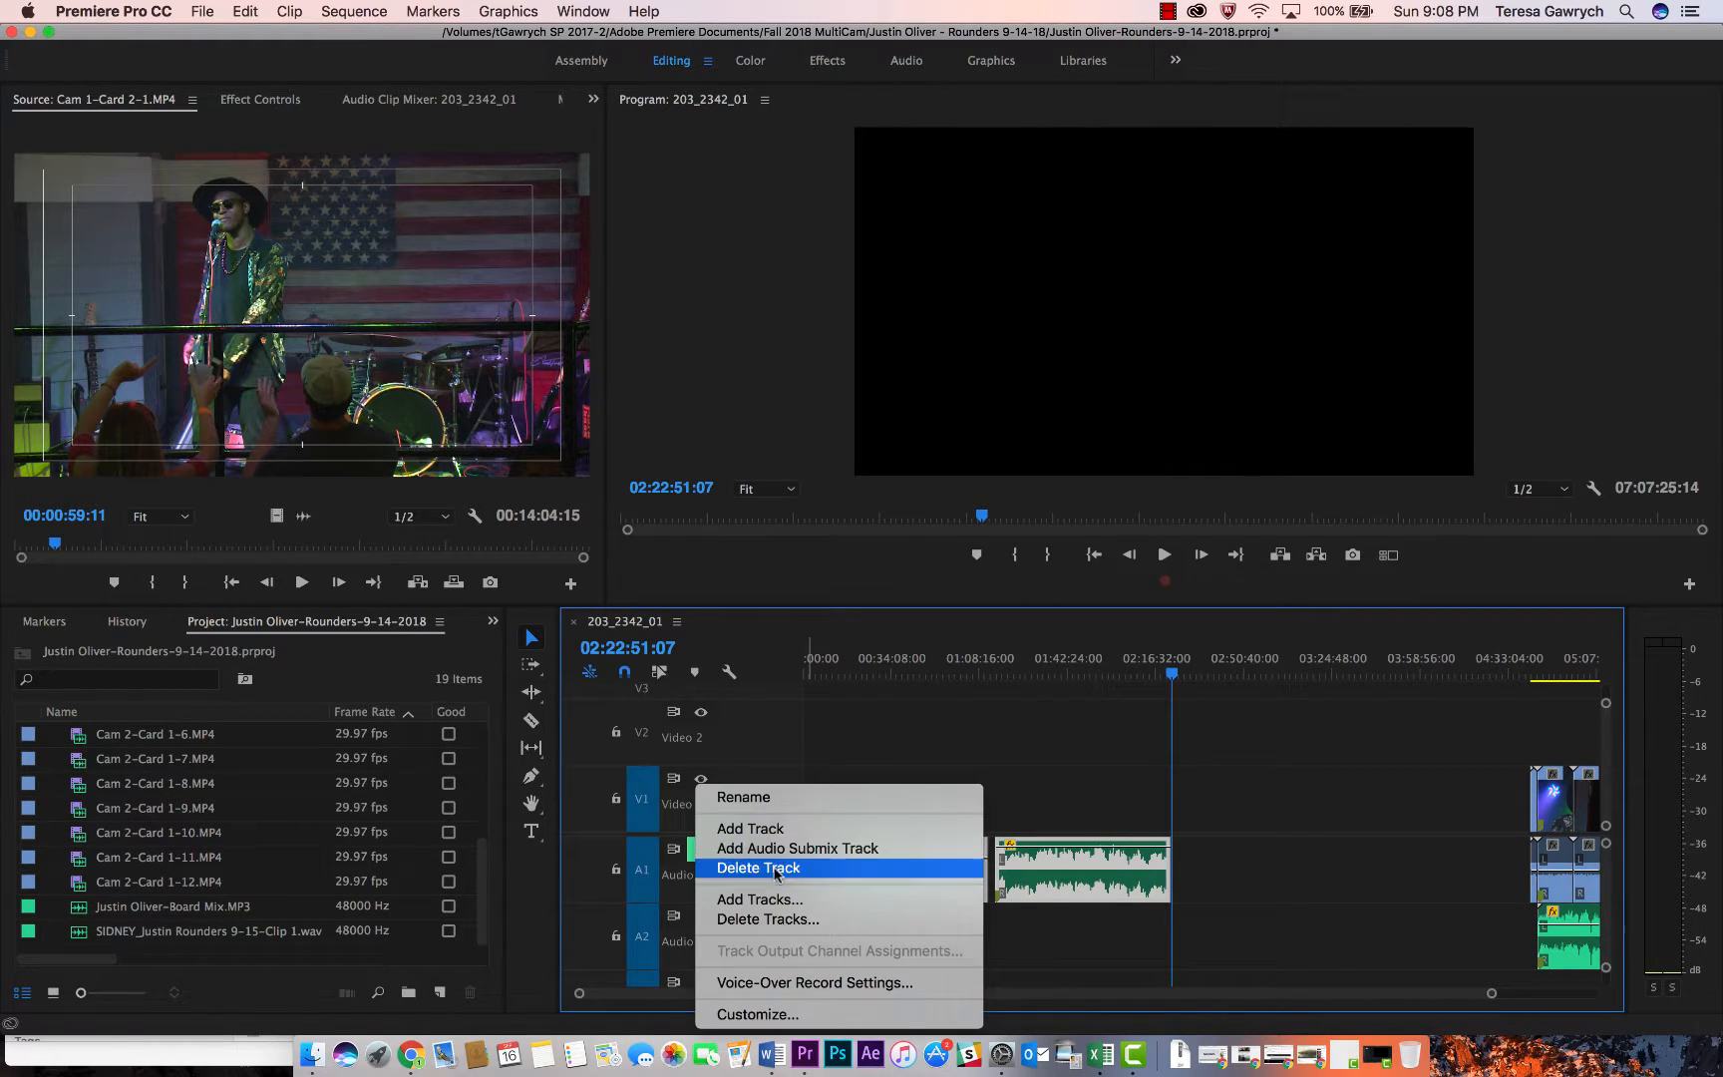
{"action": "left_click", "coordinate": [758, 865]}
{"action": "key", "text": "super+z"}
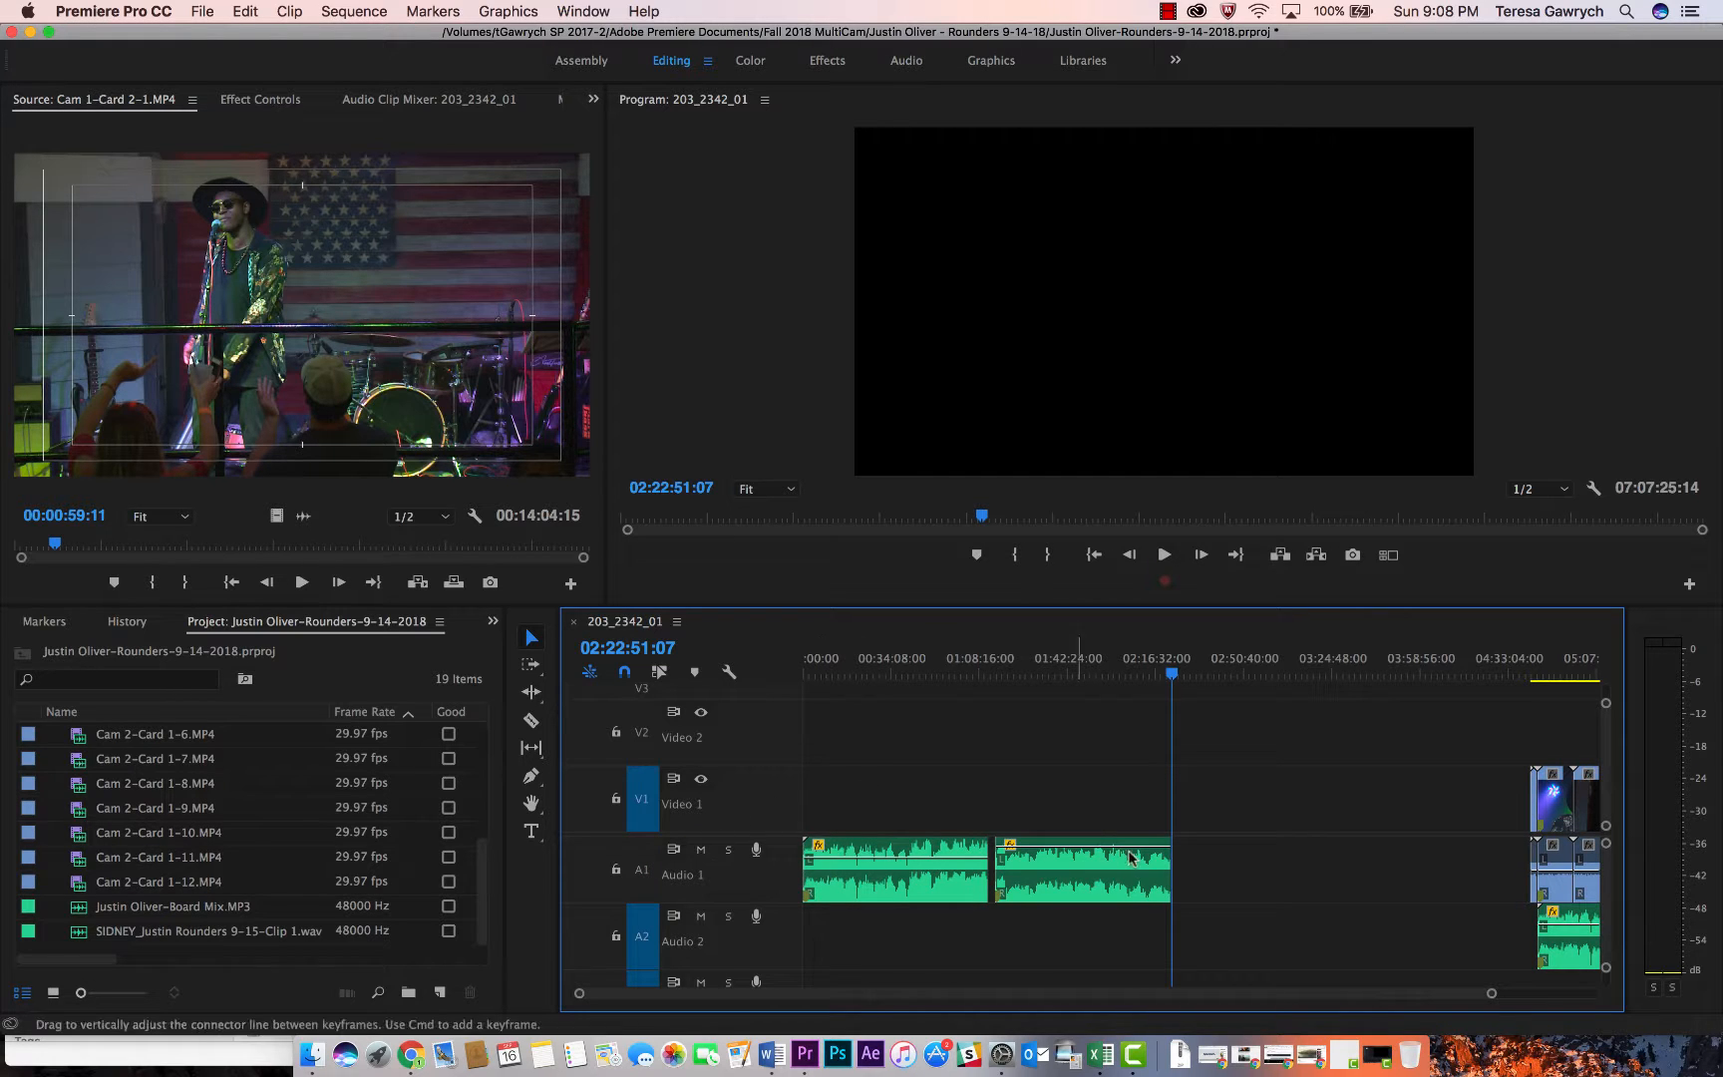
- Delete the five camera audio clips on Audio 1 from the relocated clip group
{"action": "scroll", "coordinate": [1416, 885], "scroll_direction": "right", "scroll_amount": 5}
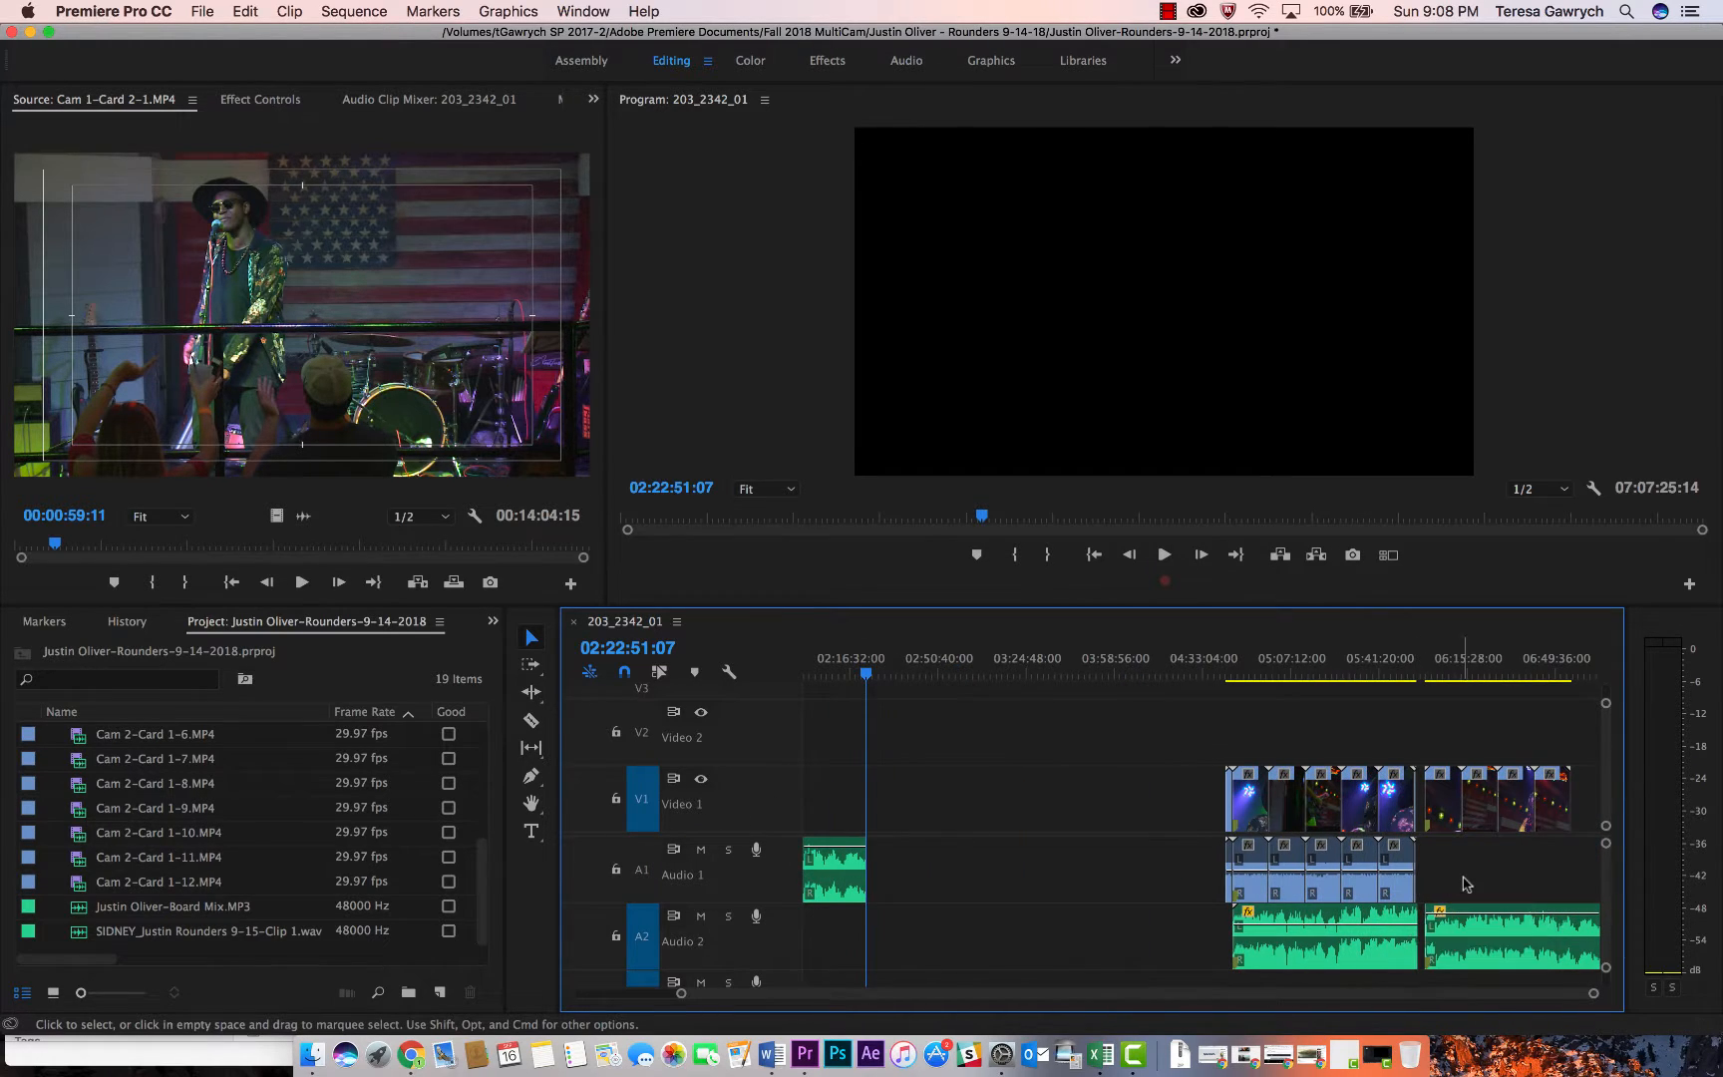
{"action": "left_click_drag", "start_coordinate": [1464, 876], "coordinate": [1149, 876]}
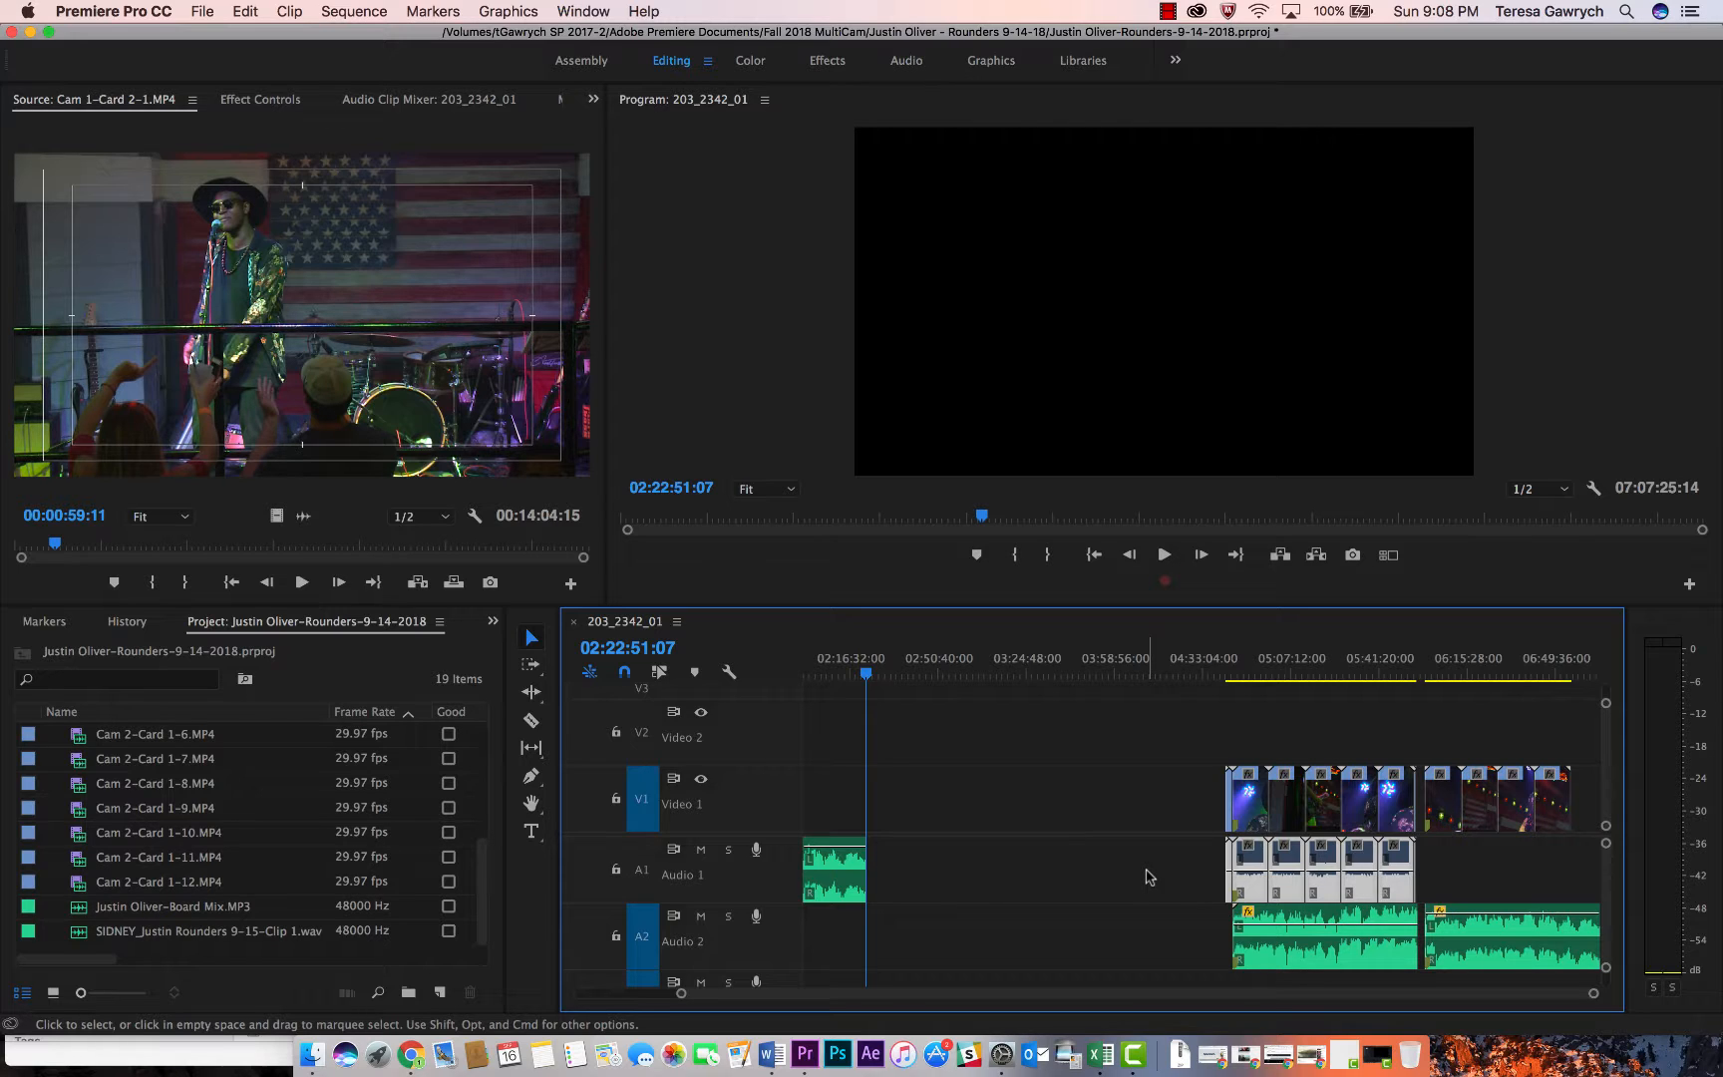
{"action": "key", "text": "Delete"}
{"action": "scroll", "coordinate": [1148, 876], "scroll_direction": "left", "scroll_amount": 5}
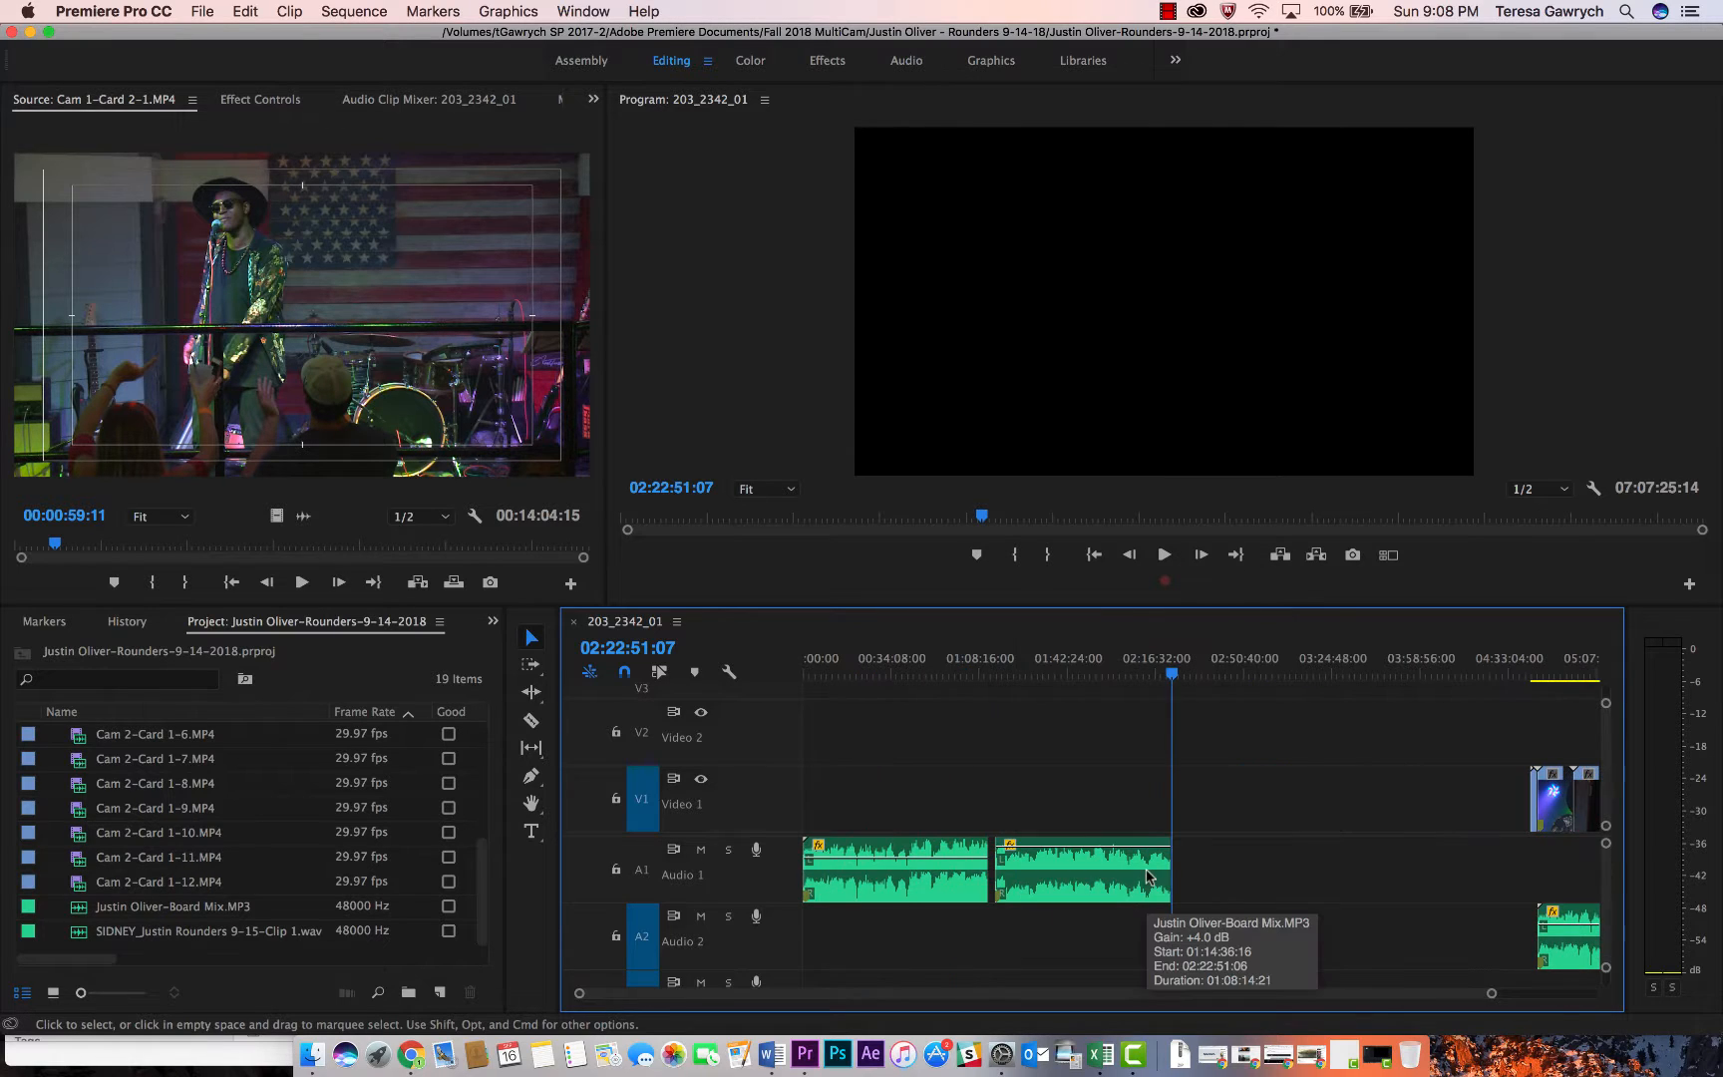
- Move the two pasted board mix clips from Audio 1 down to Audio 2, keeping them at the sequence start
{"action": "left_click", "coordinate": [812, 671]}
{"action": "left_click_drag", "start_coordinate": [812, 671], "coordinate": [800, 671]}
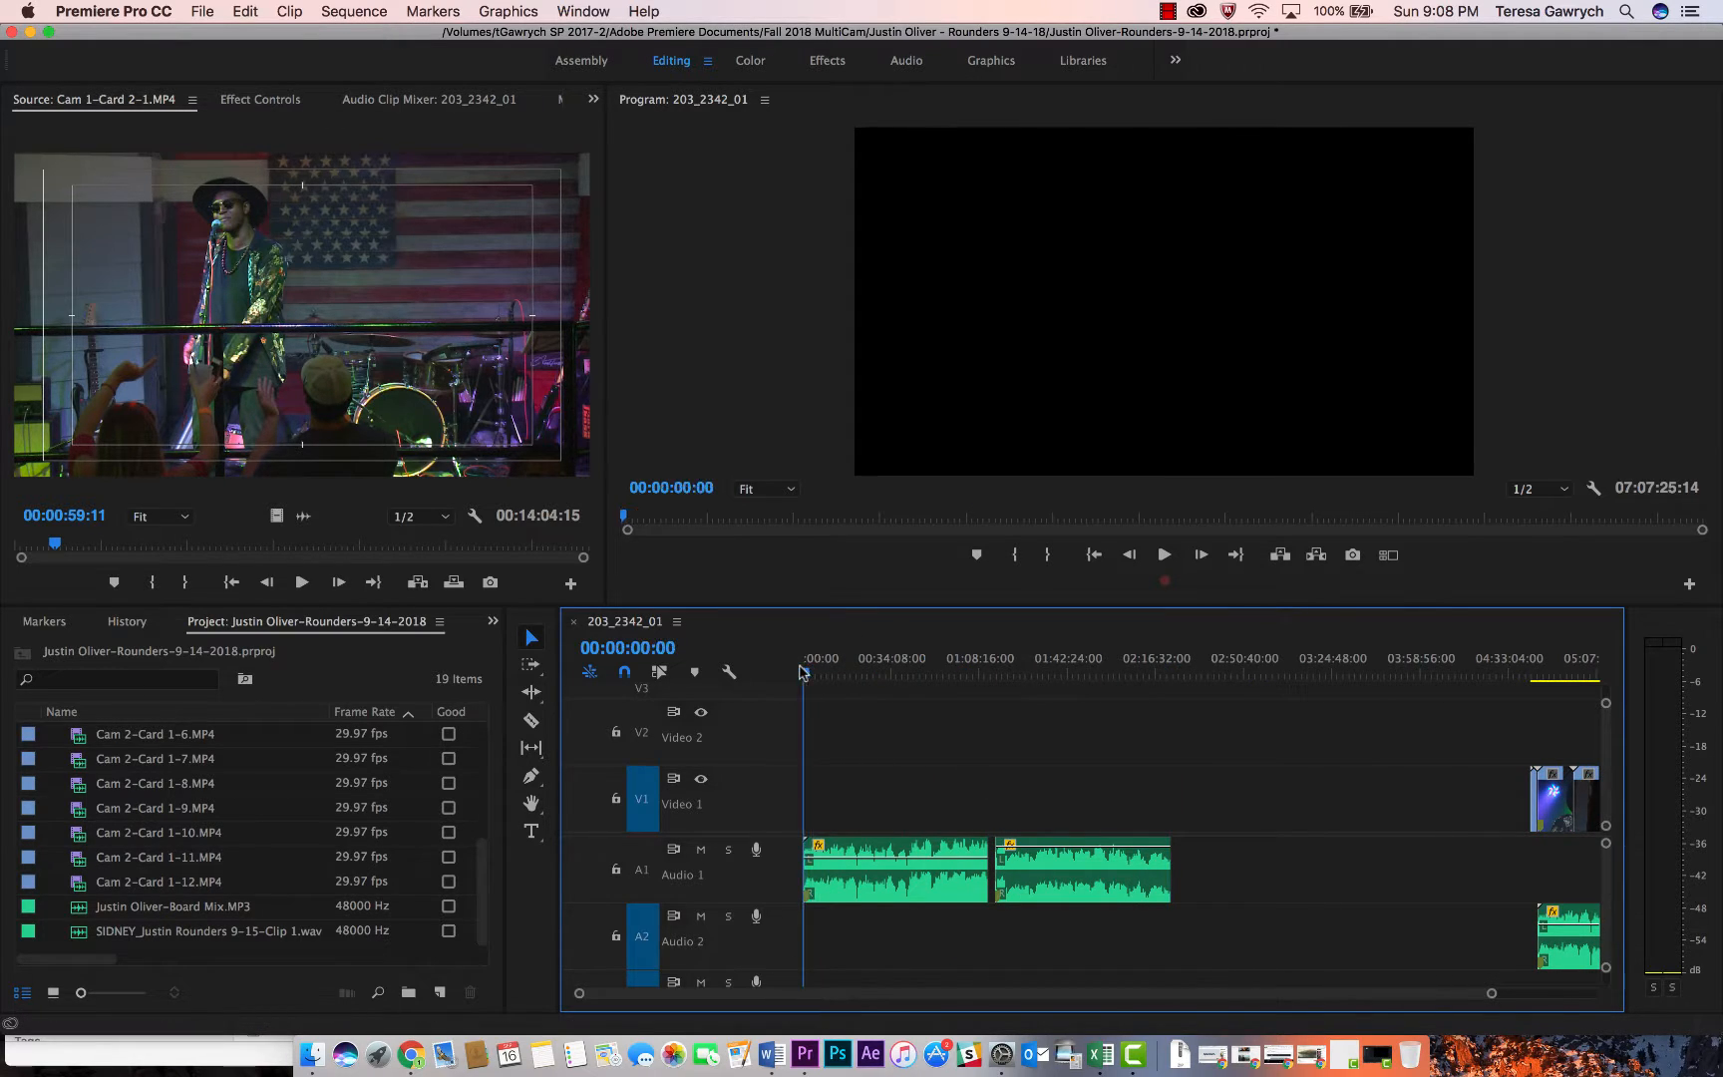
{"action": "left_click_drag", "start_coordinate": [1054, 927], "coordinate": [854, 919]}
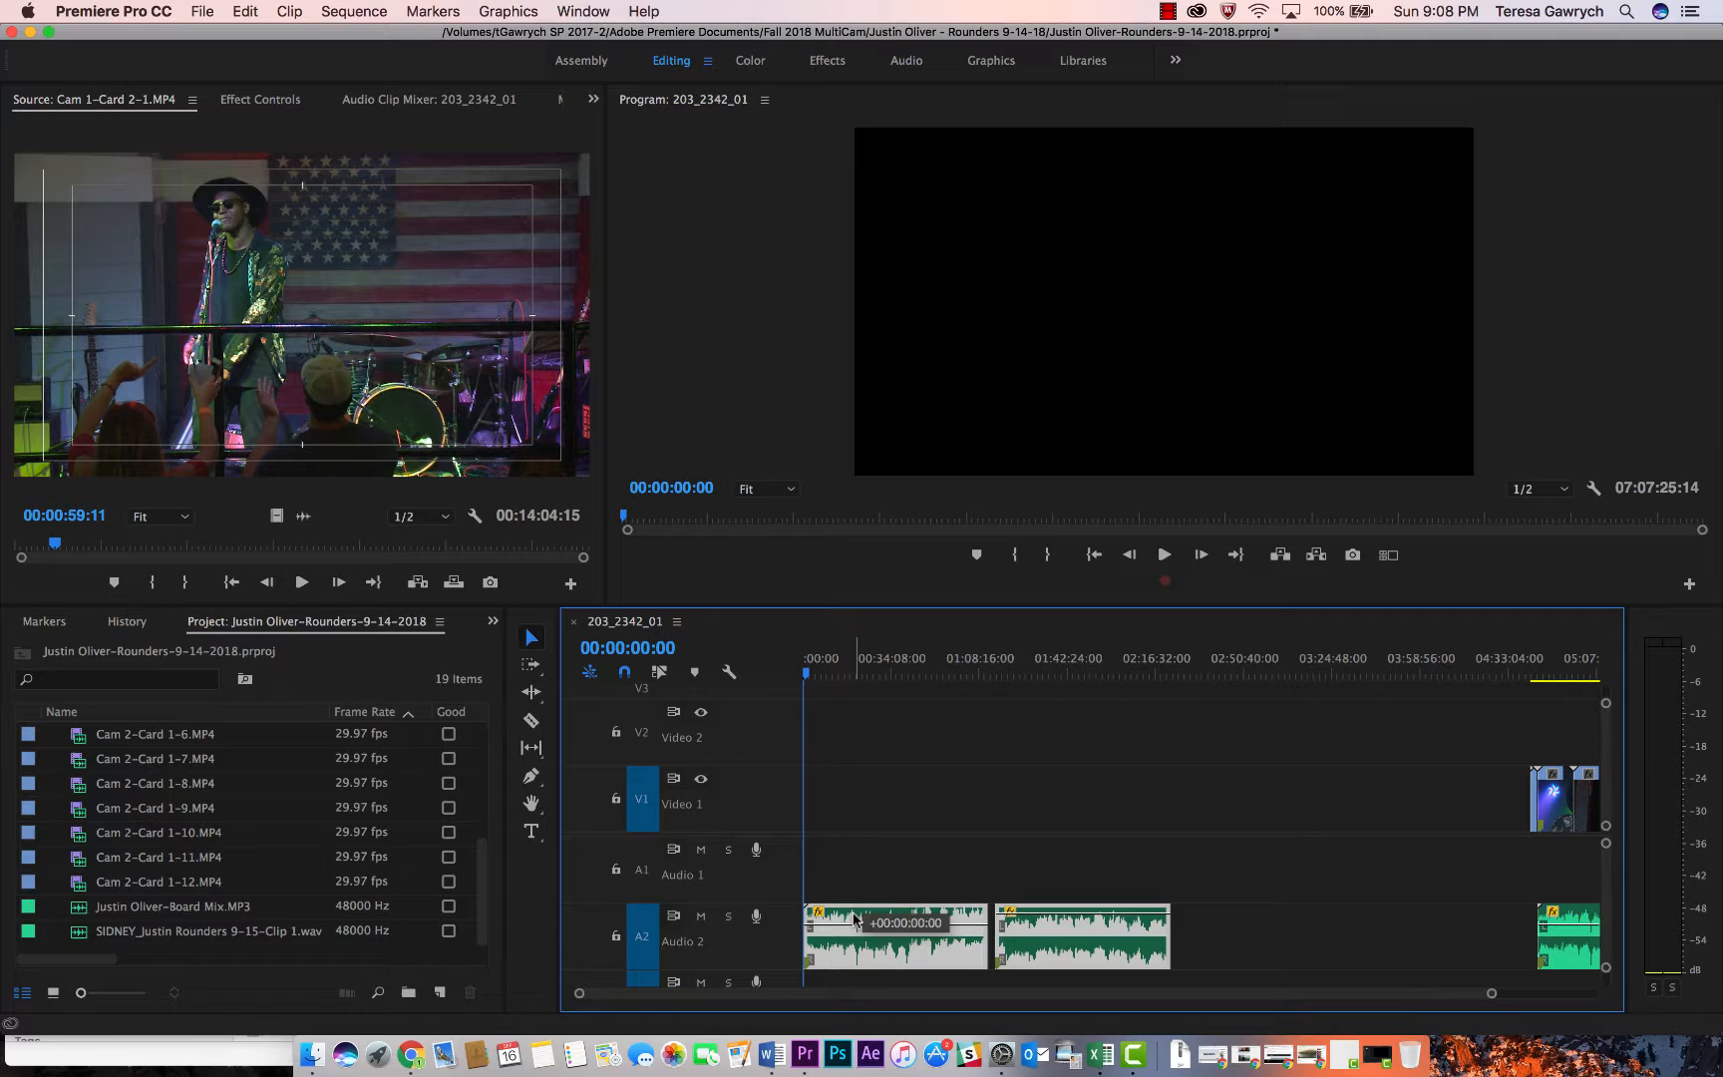
{"action": "left_click", "coordinate": [845, 749]}
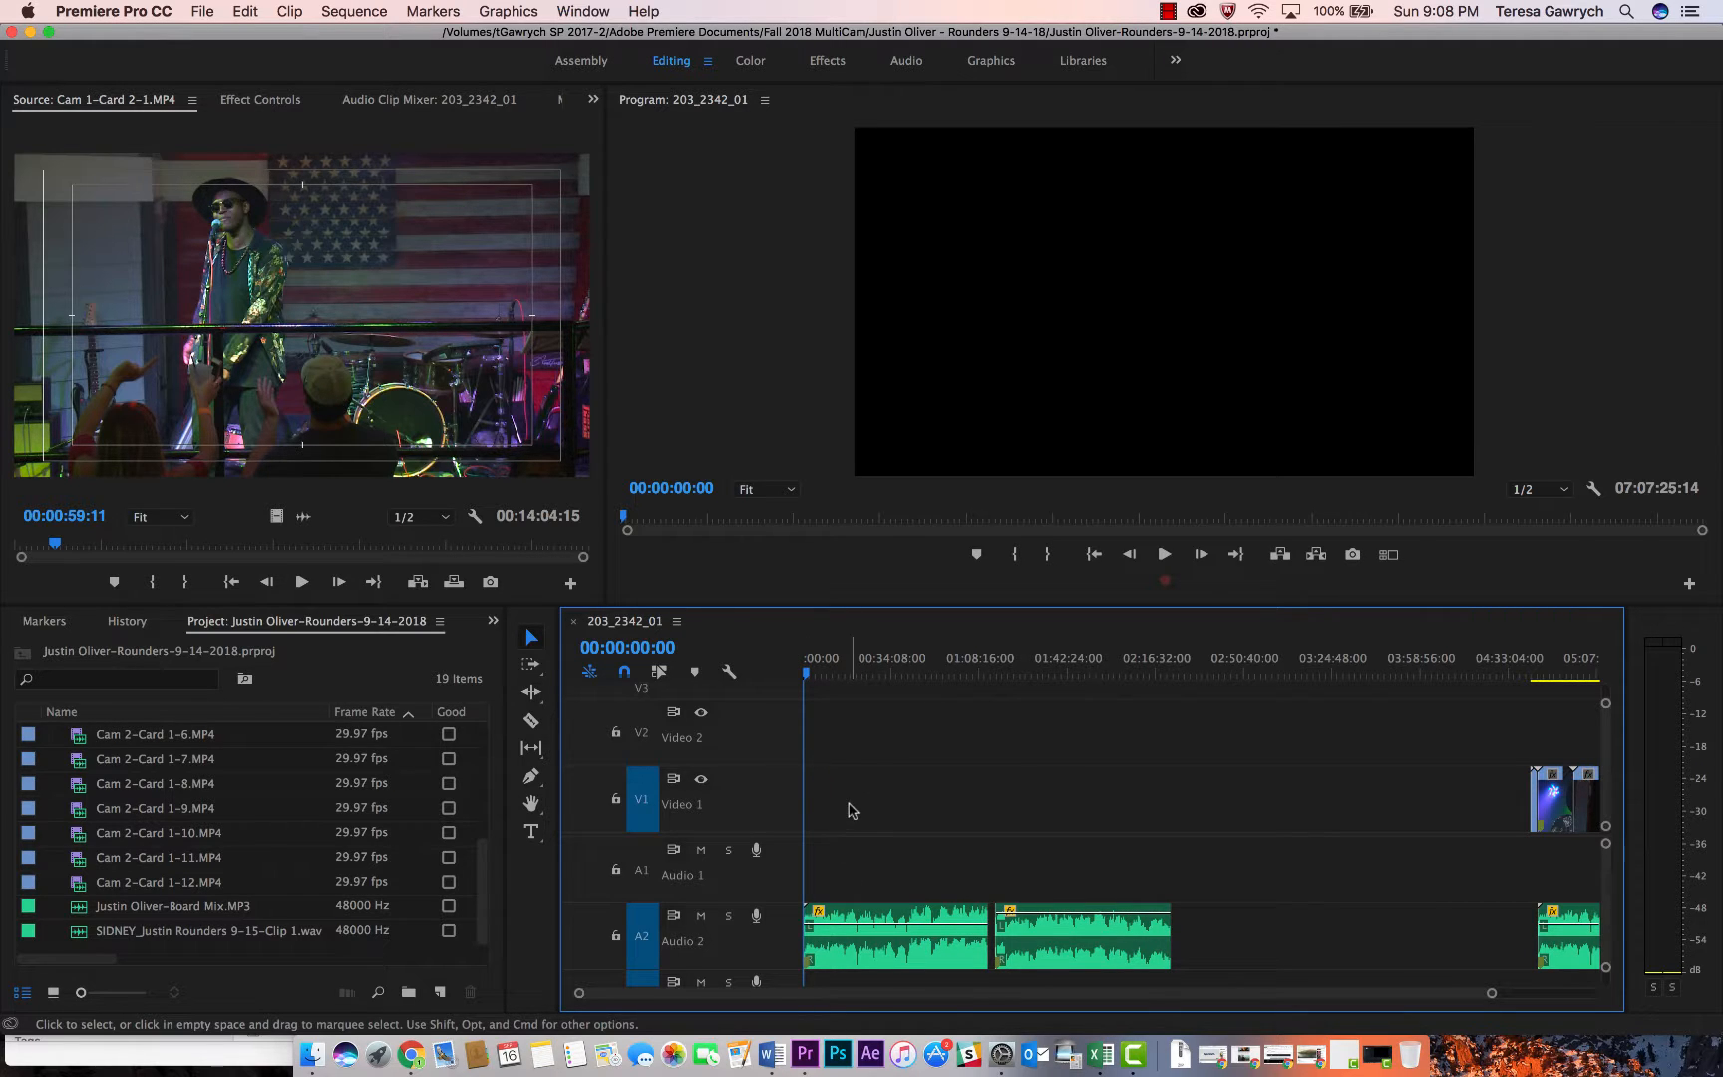
- Import the Camera 1 - Tripod FOH folder from RAW Footage into the project
{"action": "left_click", "coordinate": [256, 803]}
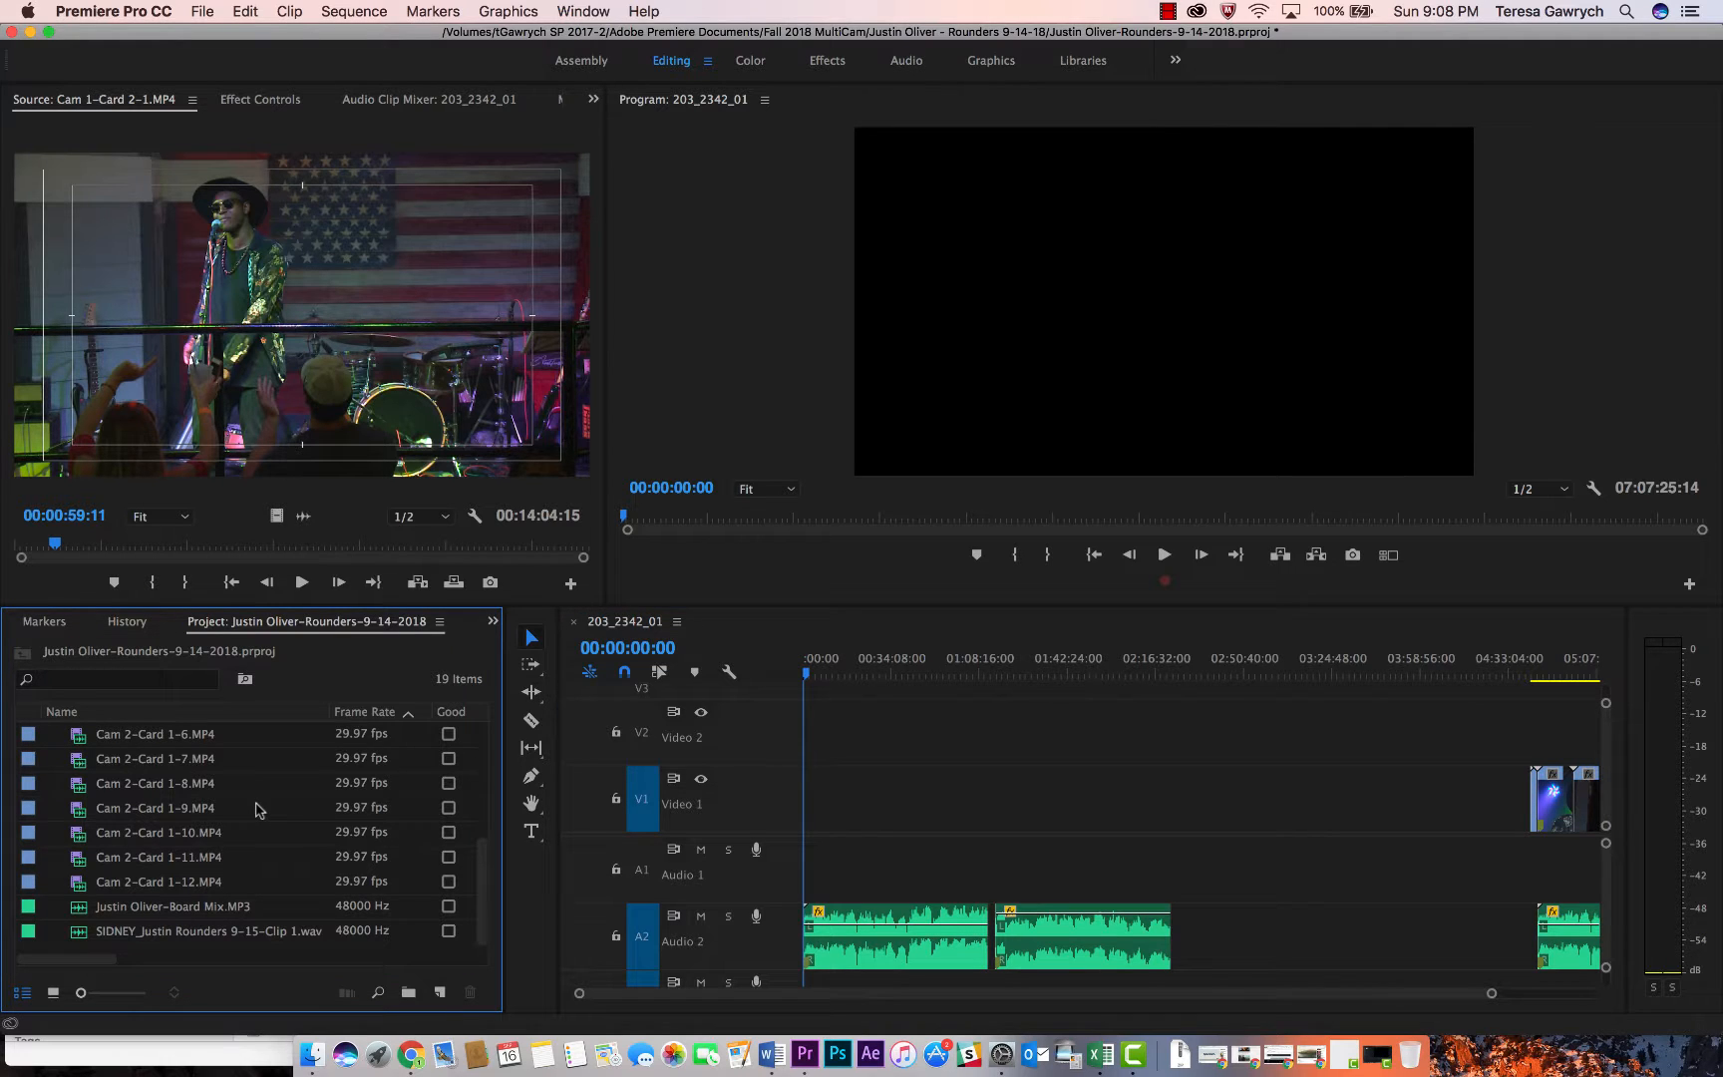
{"action": "key", "text": "super+i"}
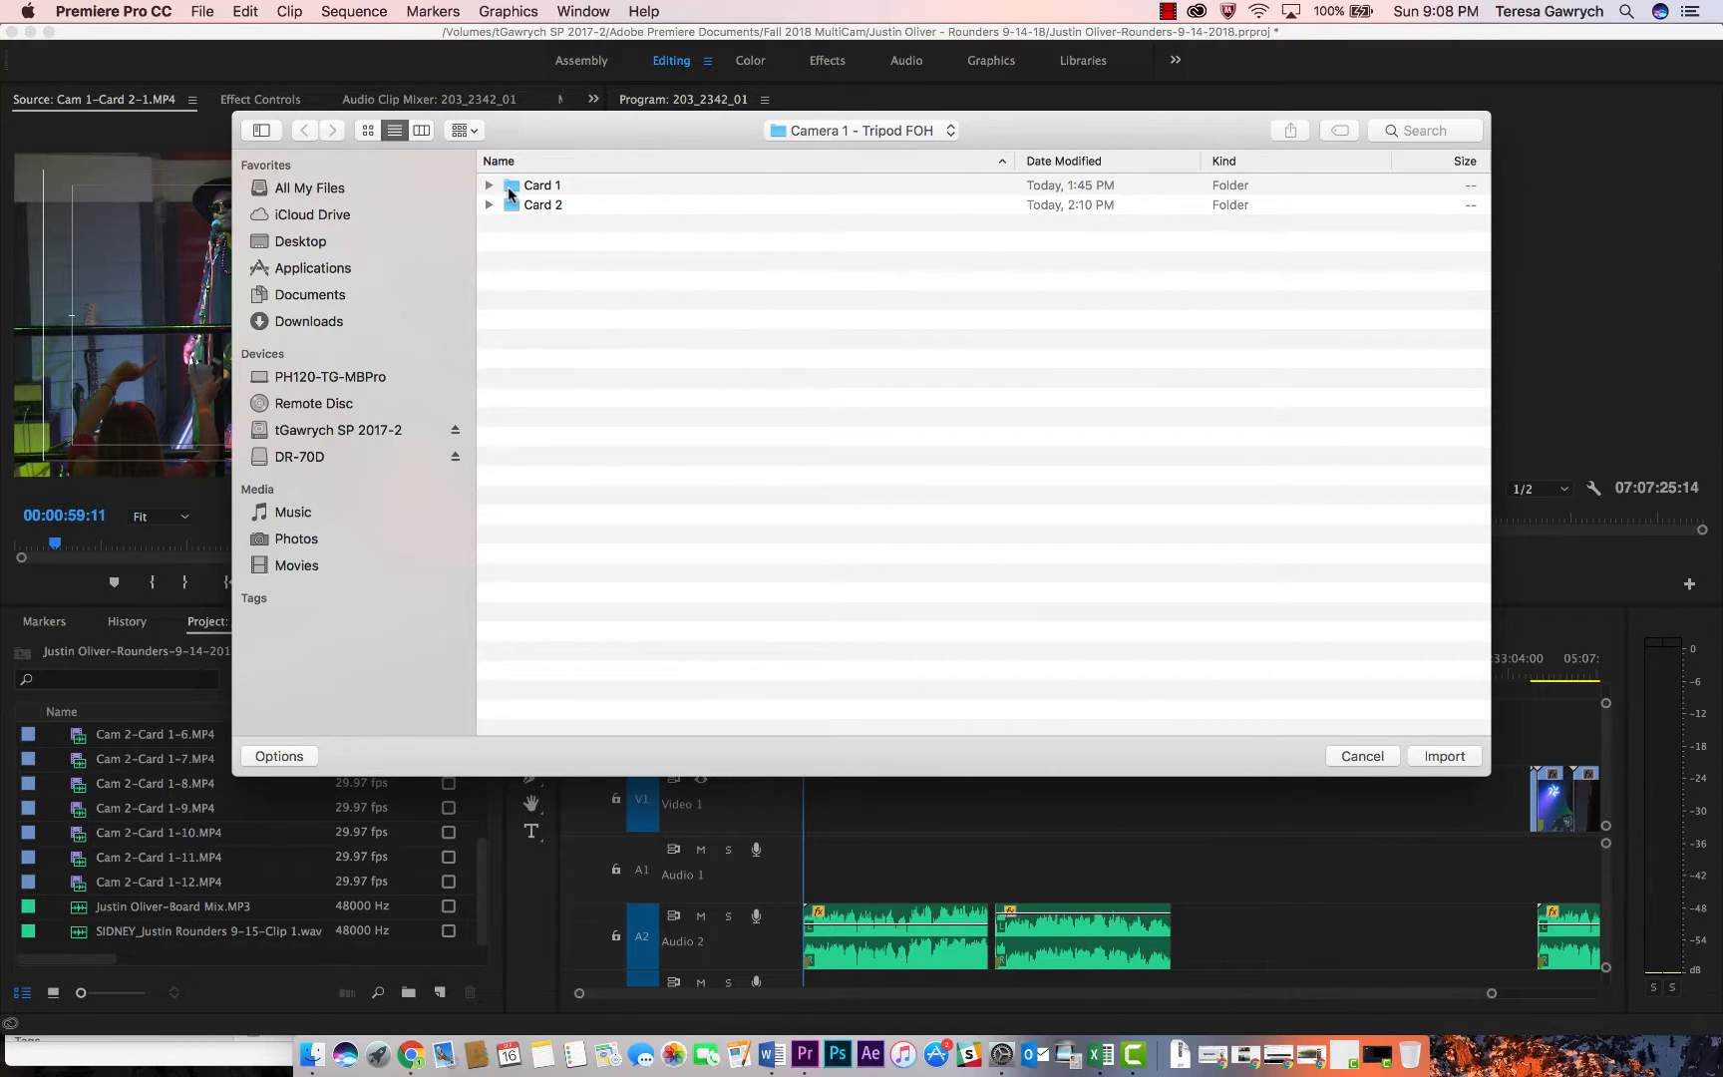
{"action": "left_click", "coordinate": [511, 189]}
{"action": "left_click", "coordinate": [860, 130]}
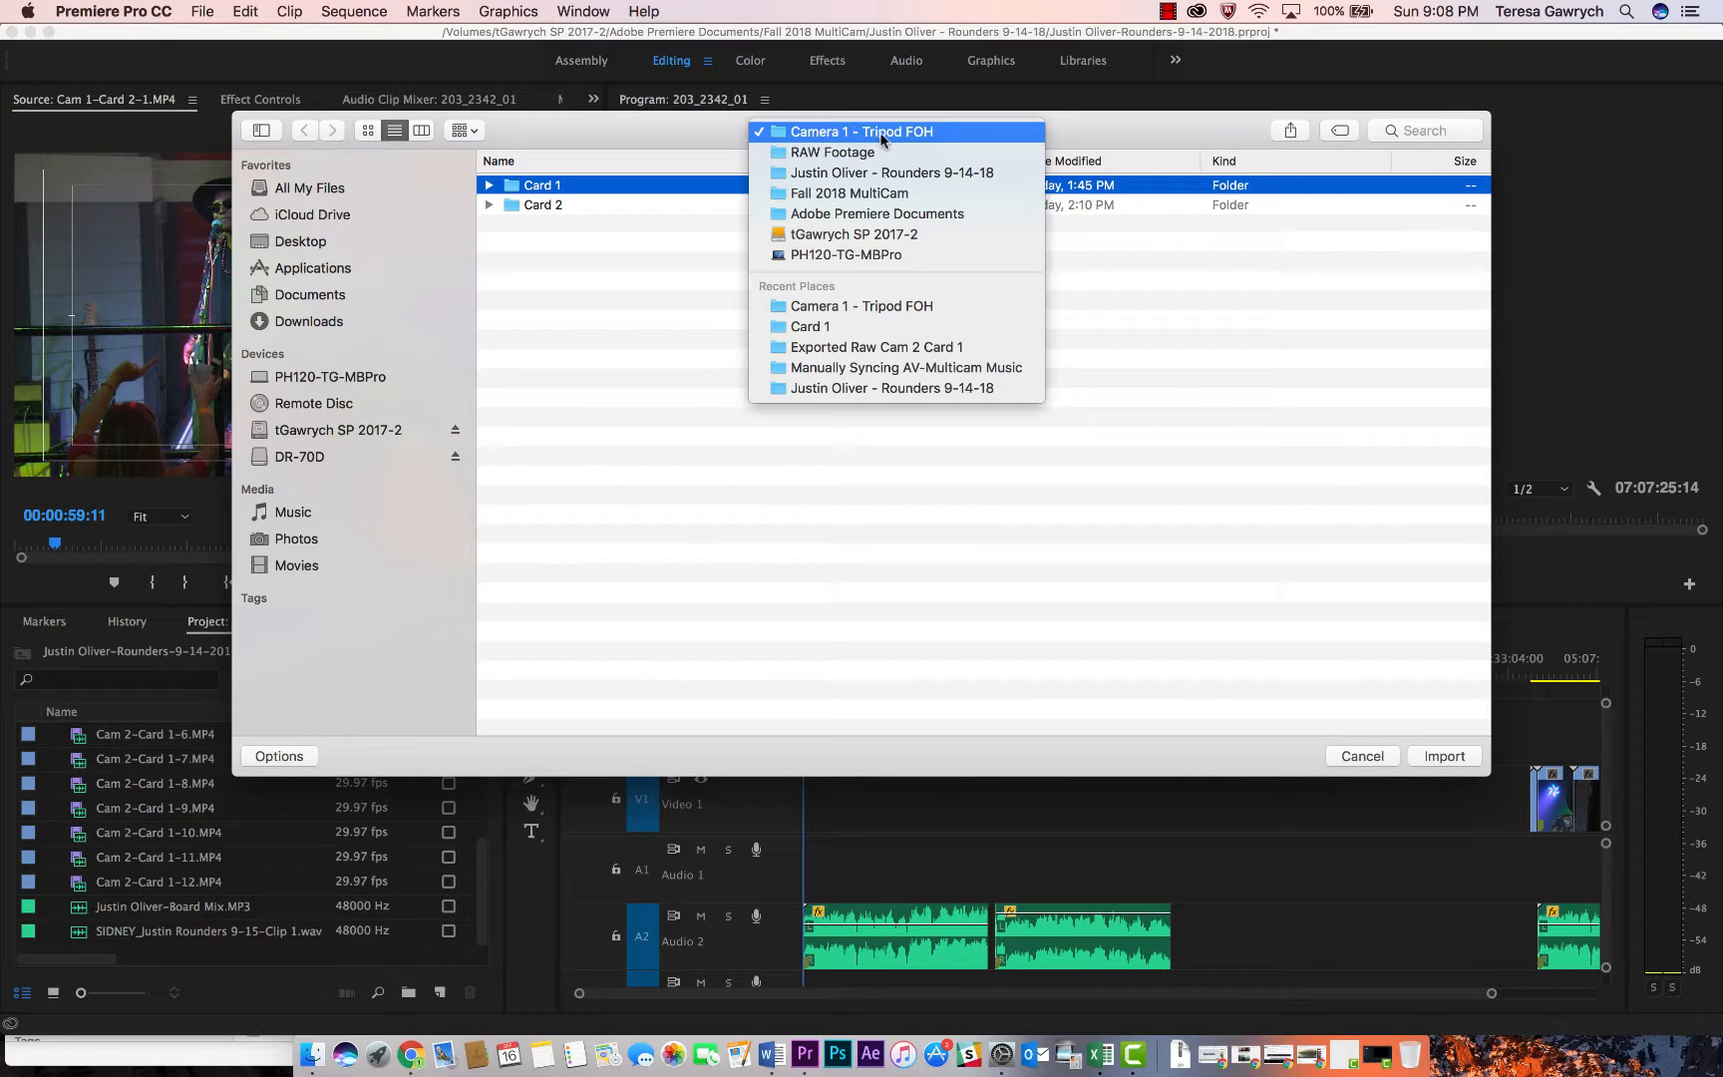
{"action": "left_click", "coordinate": [880, 158]}
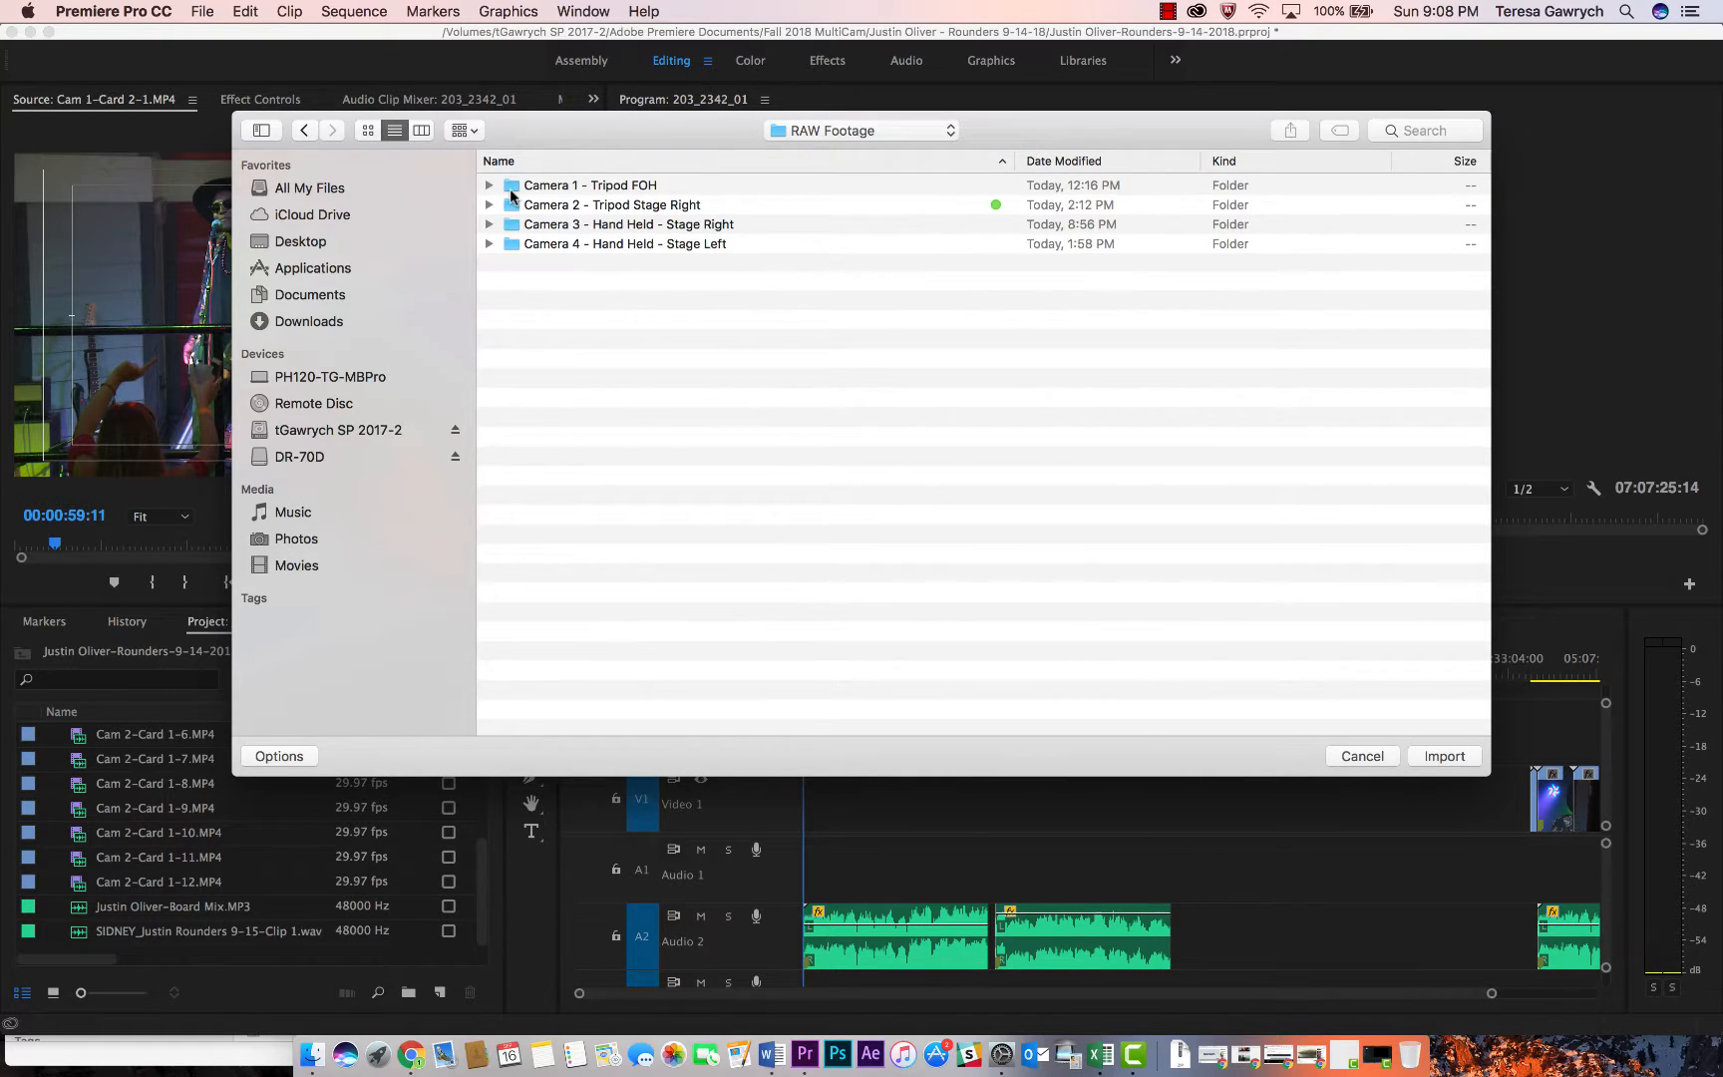
{"action": "left_click", "coordinate": [511, 190]}
{"action": "key", "text": "Return"}
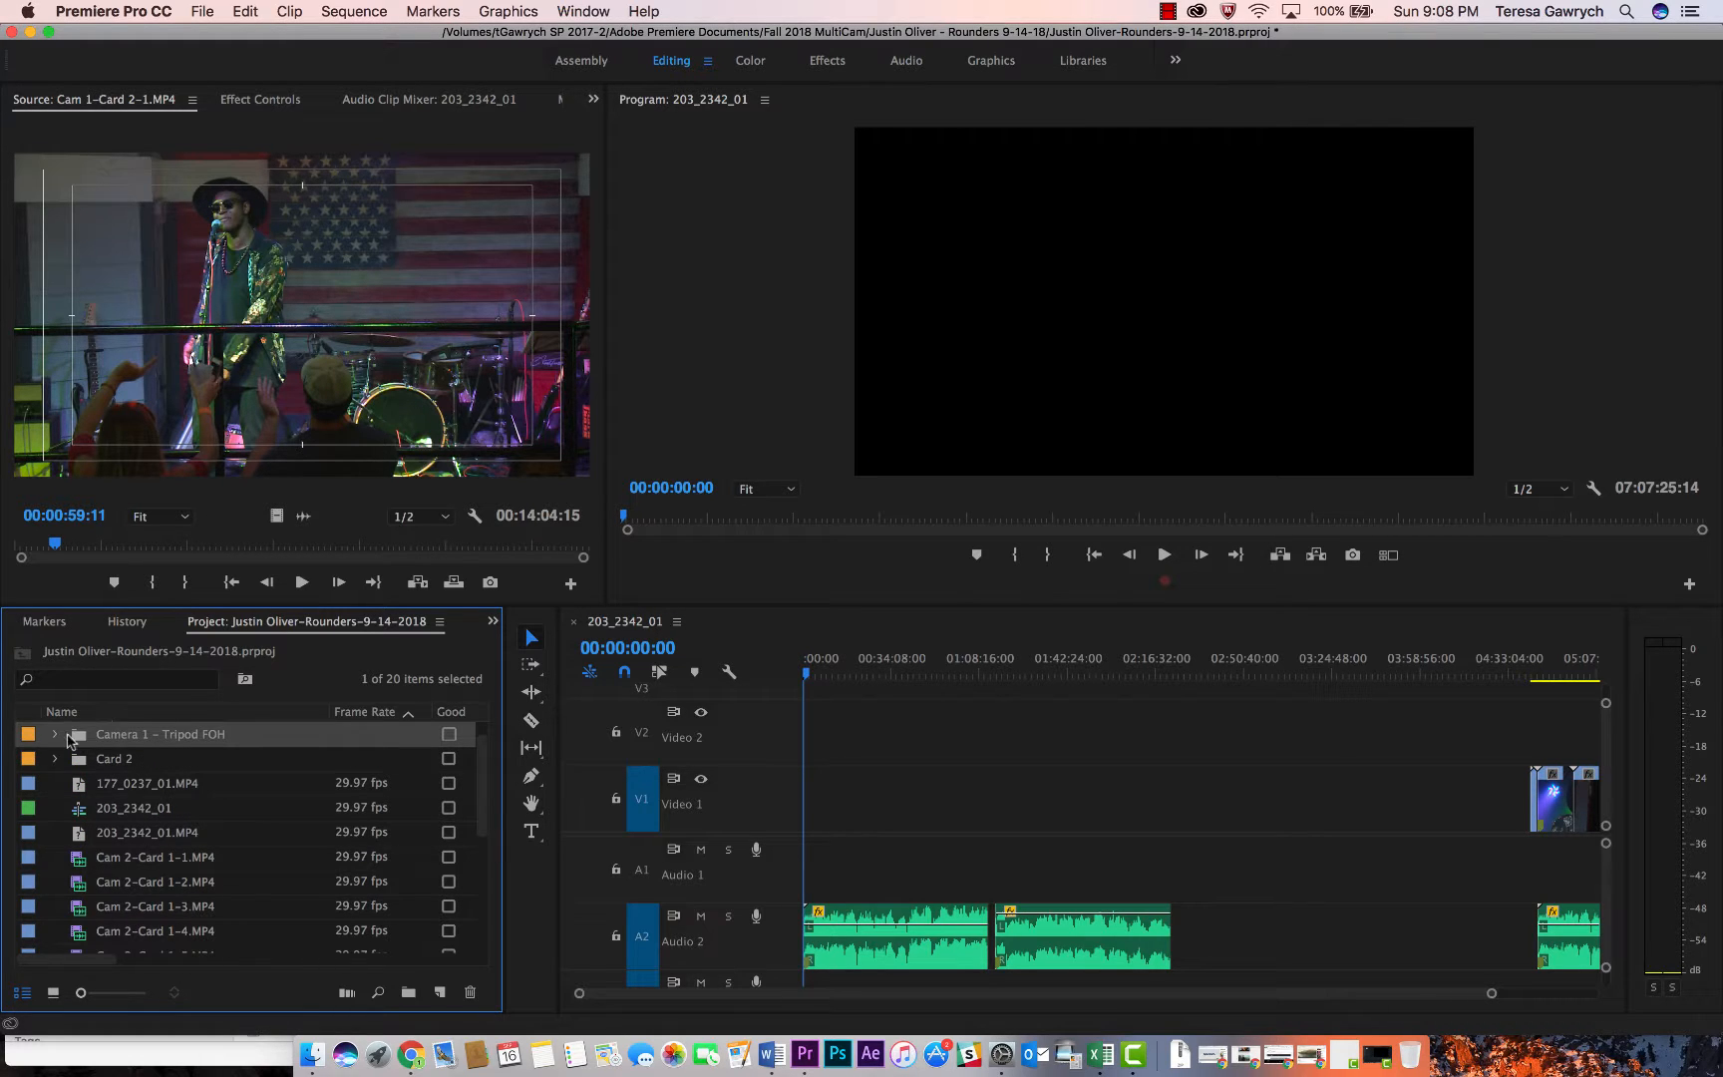
- Place clips Cam 1-Card 1-1 through Cam 1-Card 1-6 from the imported Card 1 bin on Video 1 at the sequence start
{"action": "left_click", "coordinate": [55, 736]}
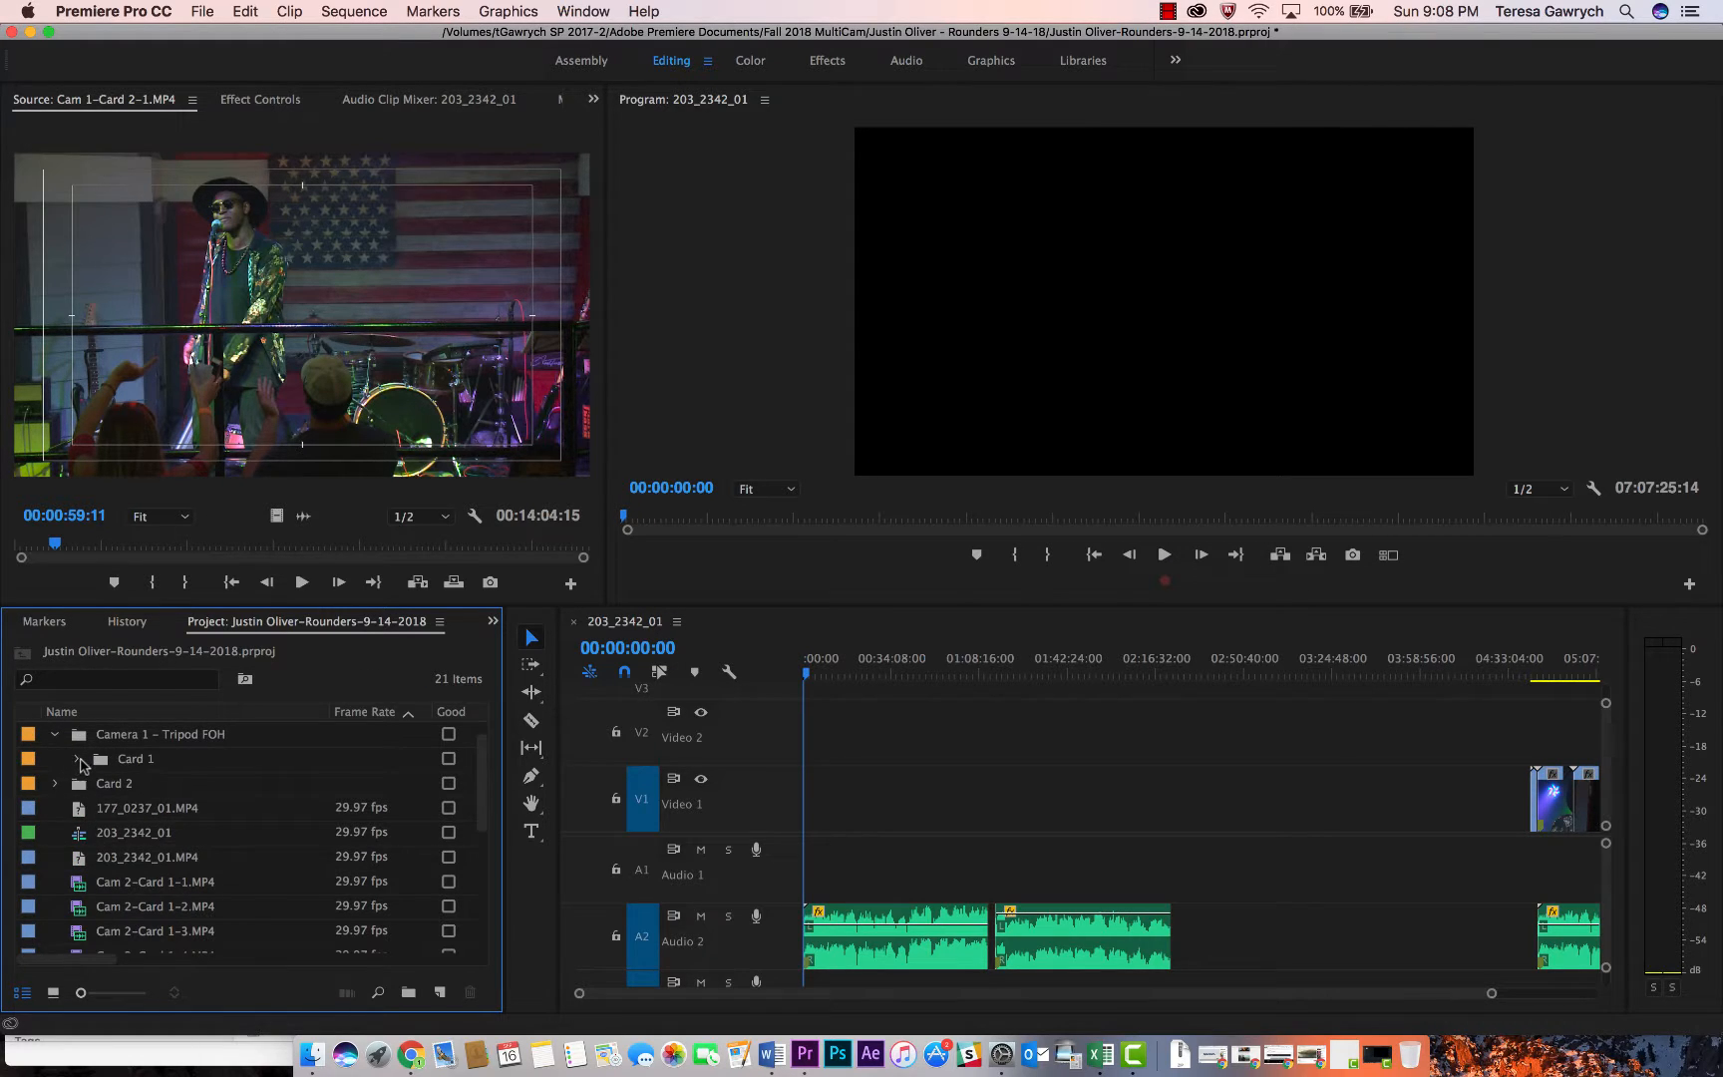
{"action": "left_click", "coordinate": [80, 759]}
{"action": "left_click", "coordinate": [179, 790]}
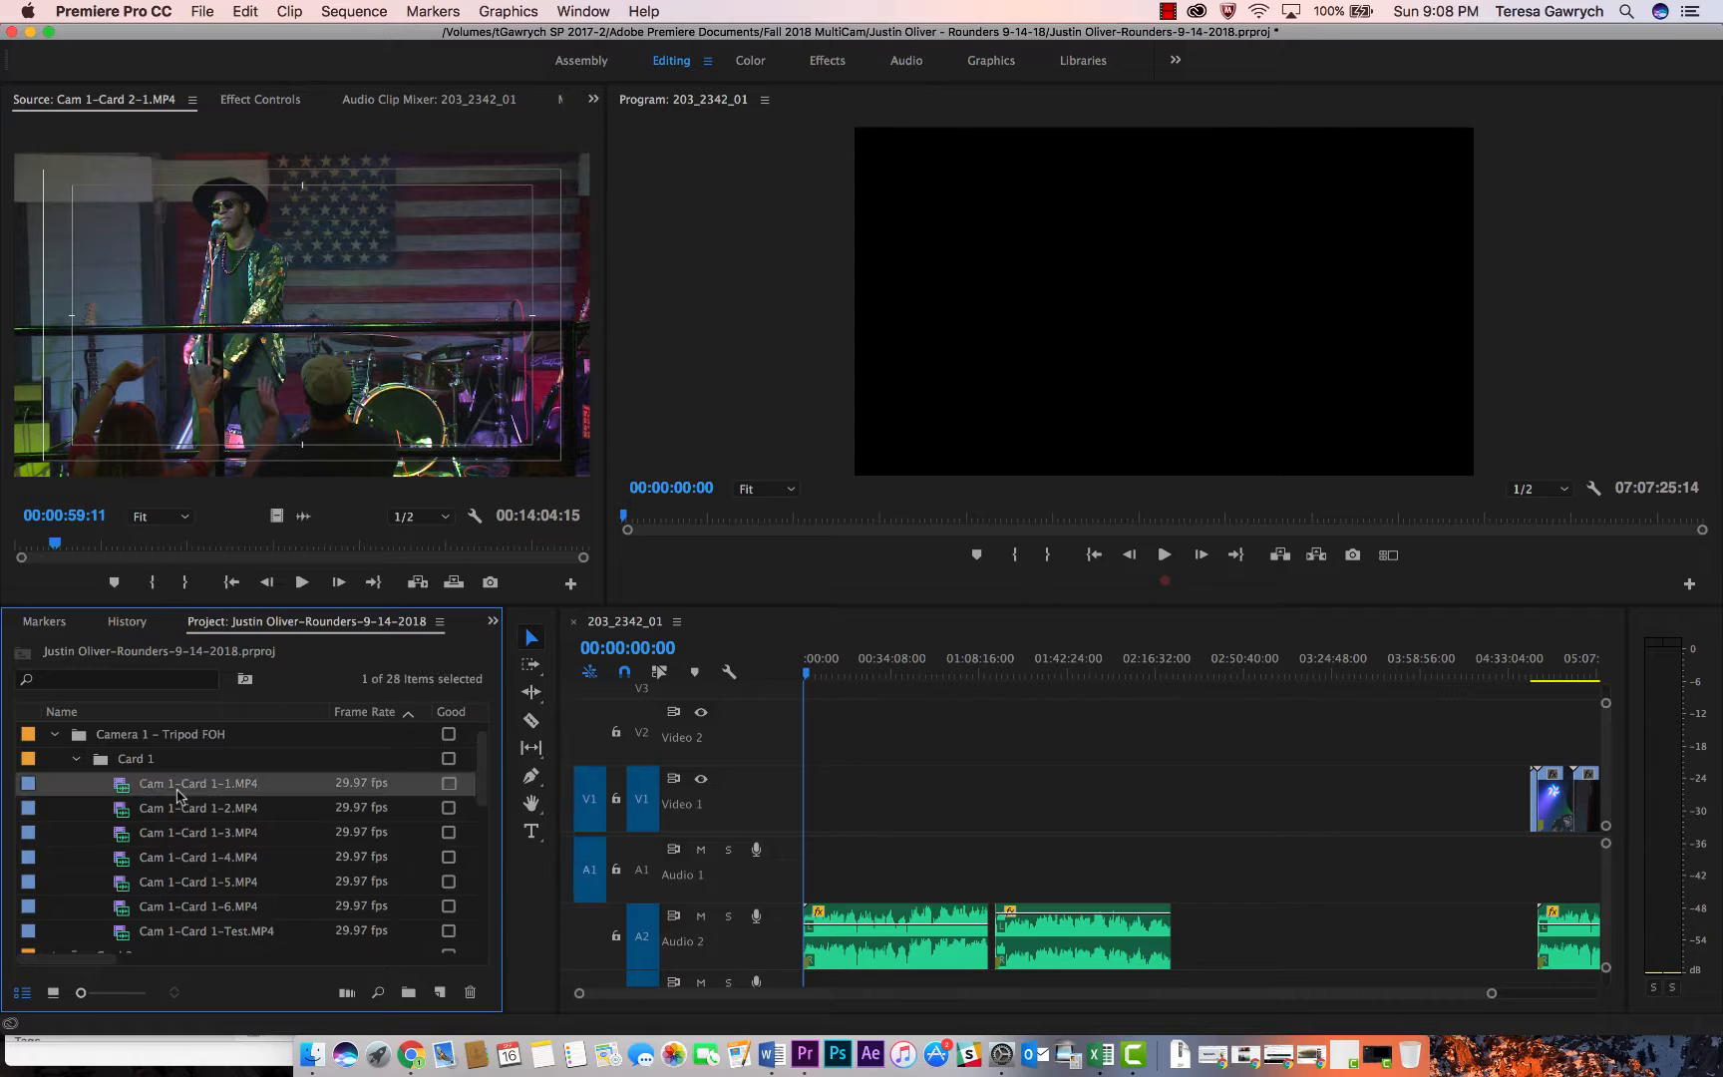
{"action": "left_click", "coordinate": [207, 907], "text": "shift"}
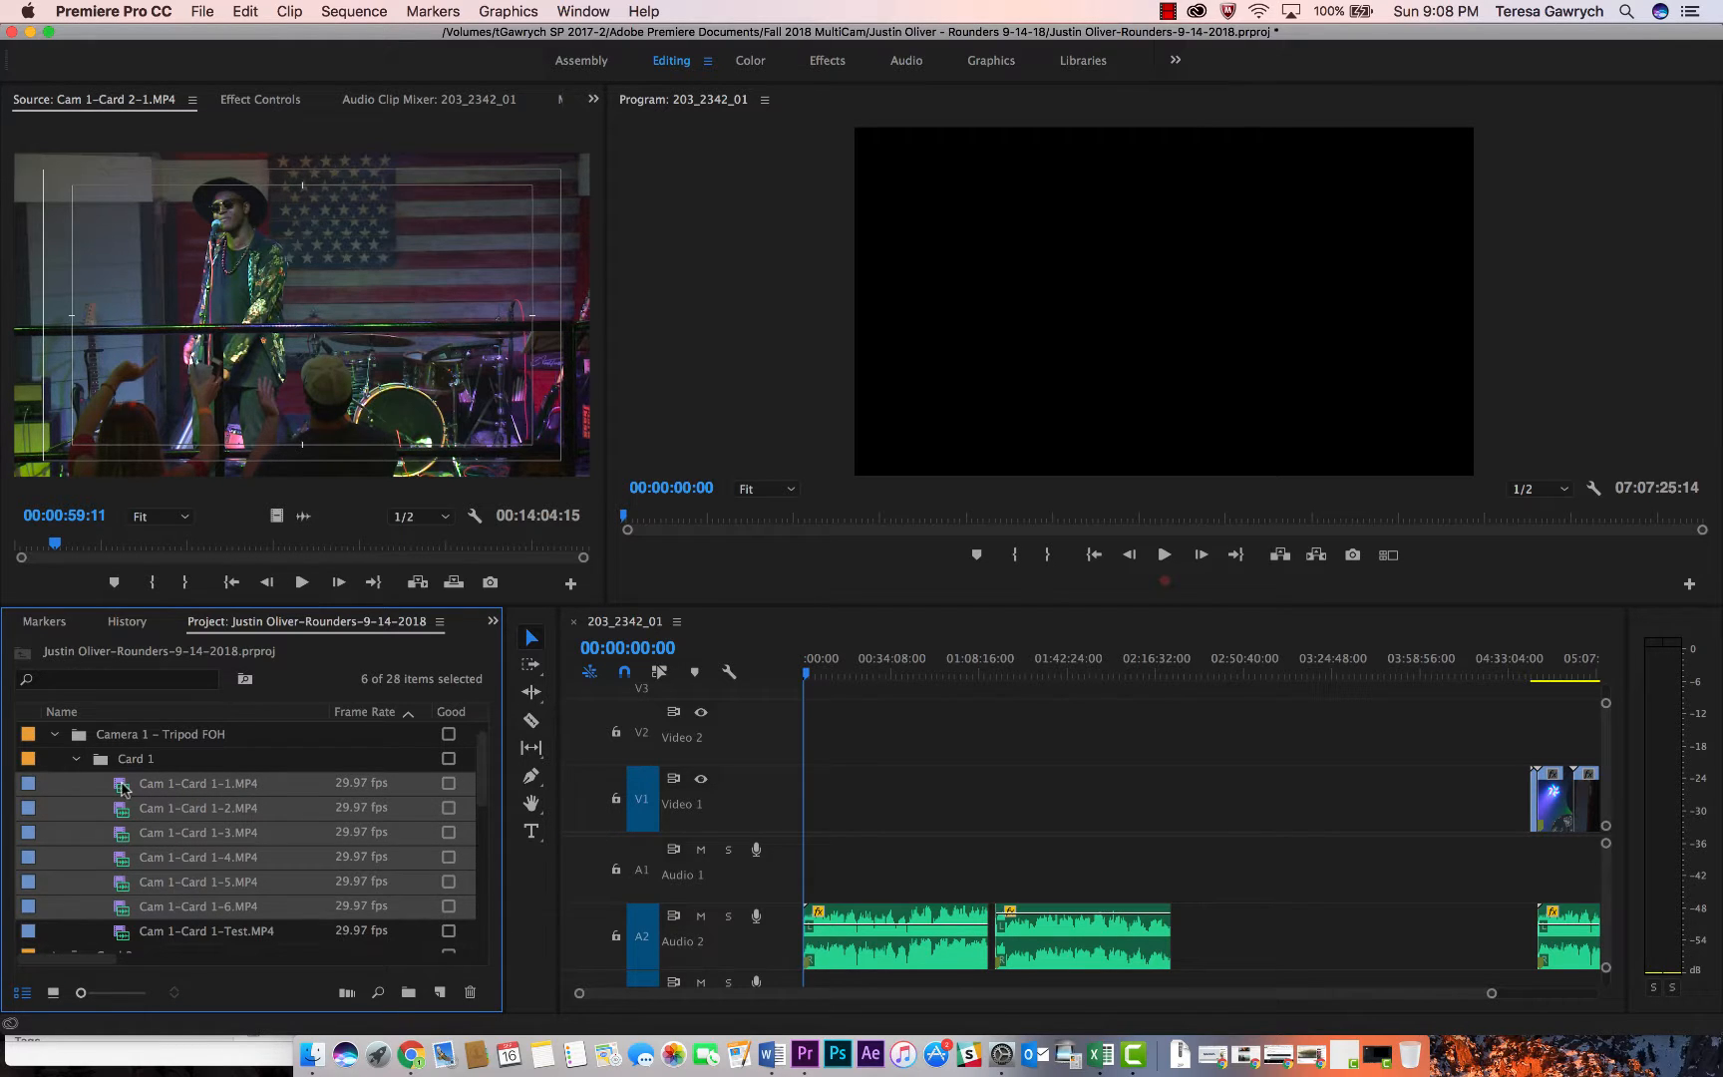
{"action": "left_click_drag", "start_coordinate": [121, 788], "coordinate": [809, 813]}
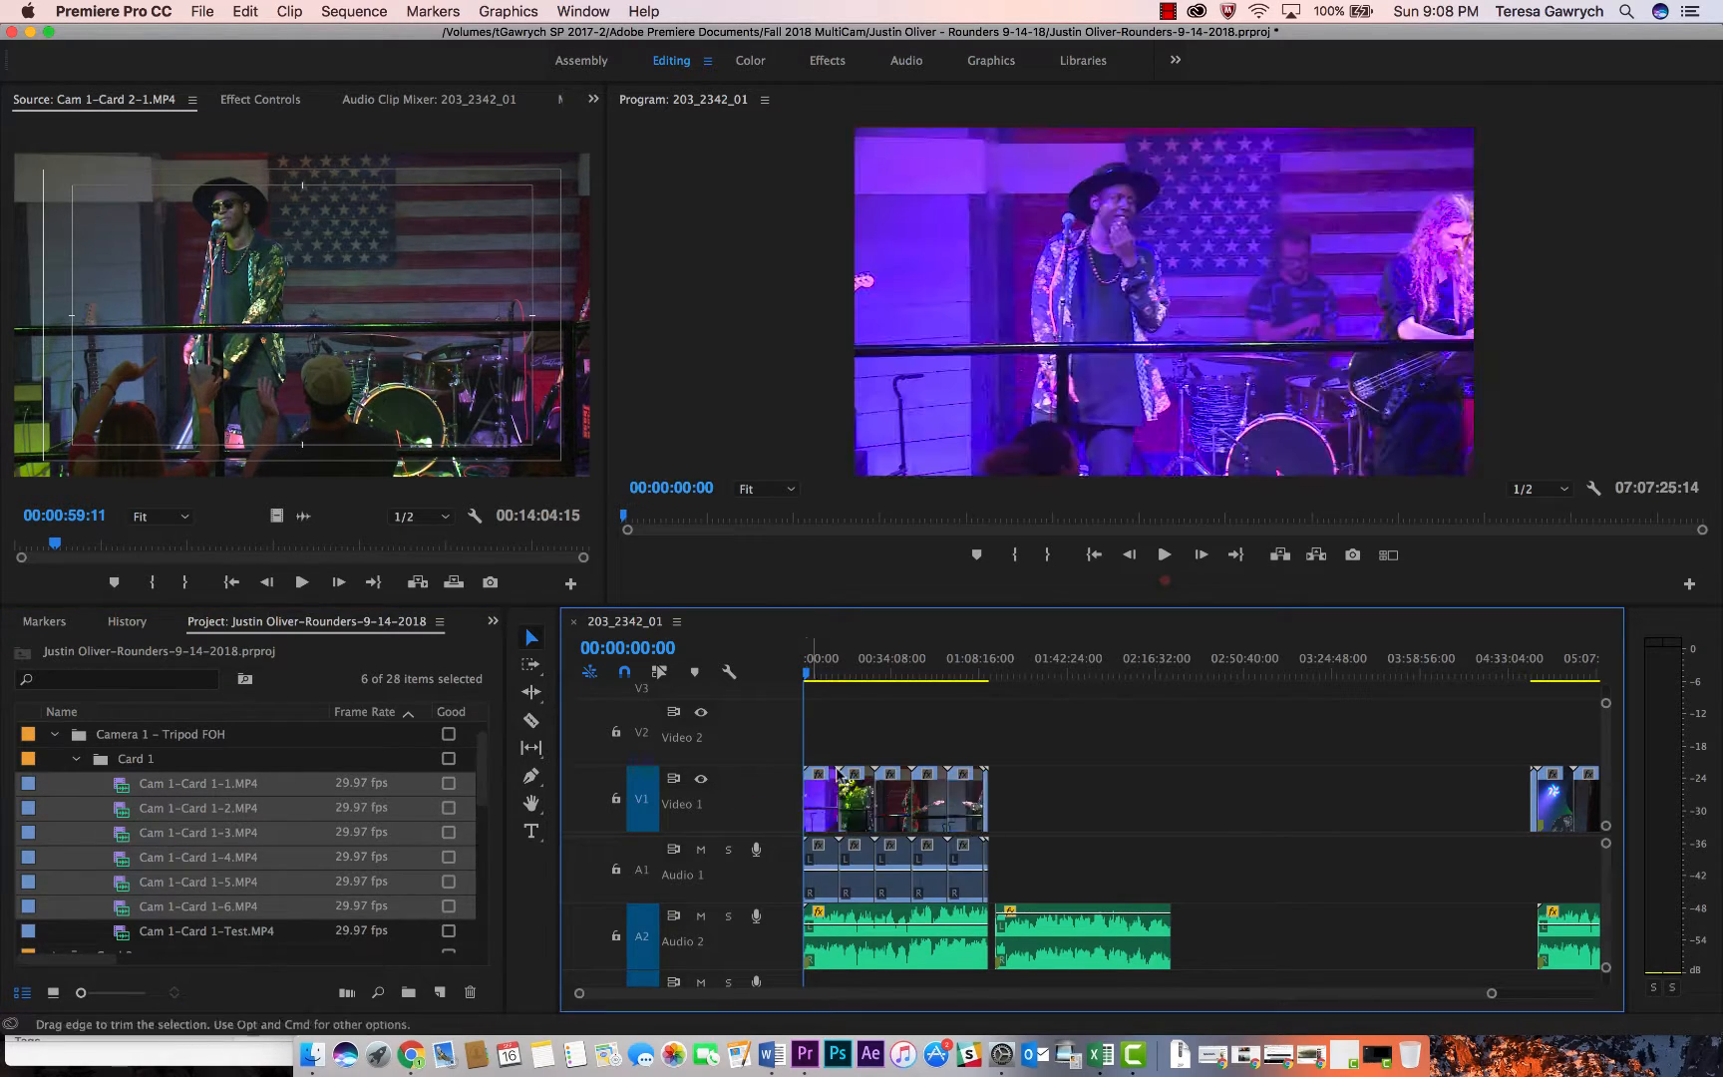
- Review the Cam 1-Card 1 clips along the timeline against the board mix audio, through to the last clip
{"action": "left_click", "coordinate": [826, 659]}
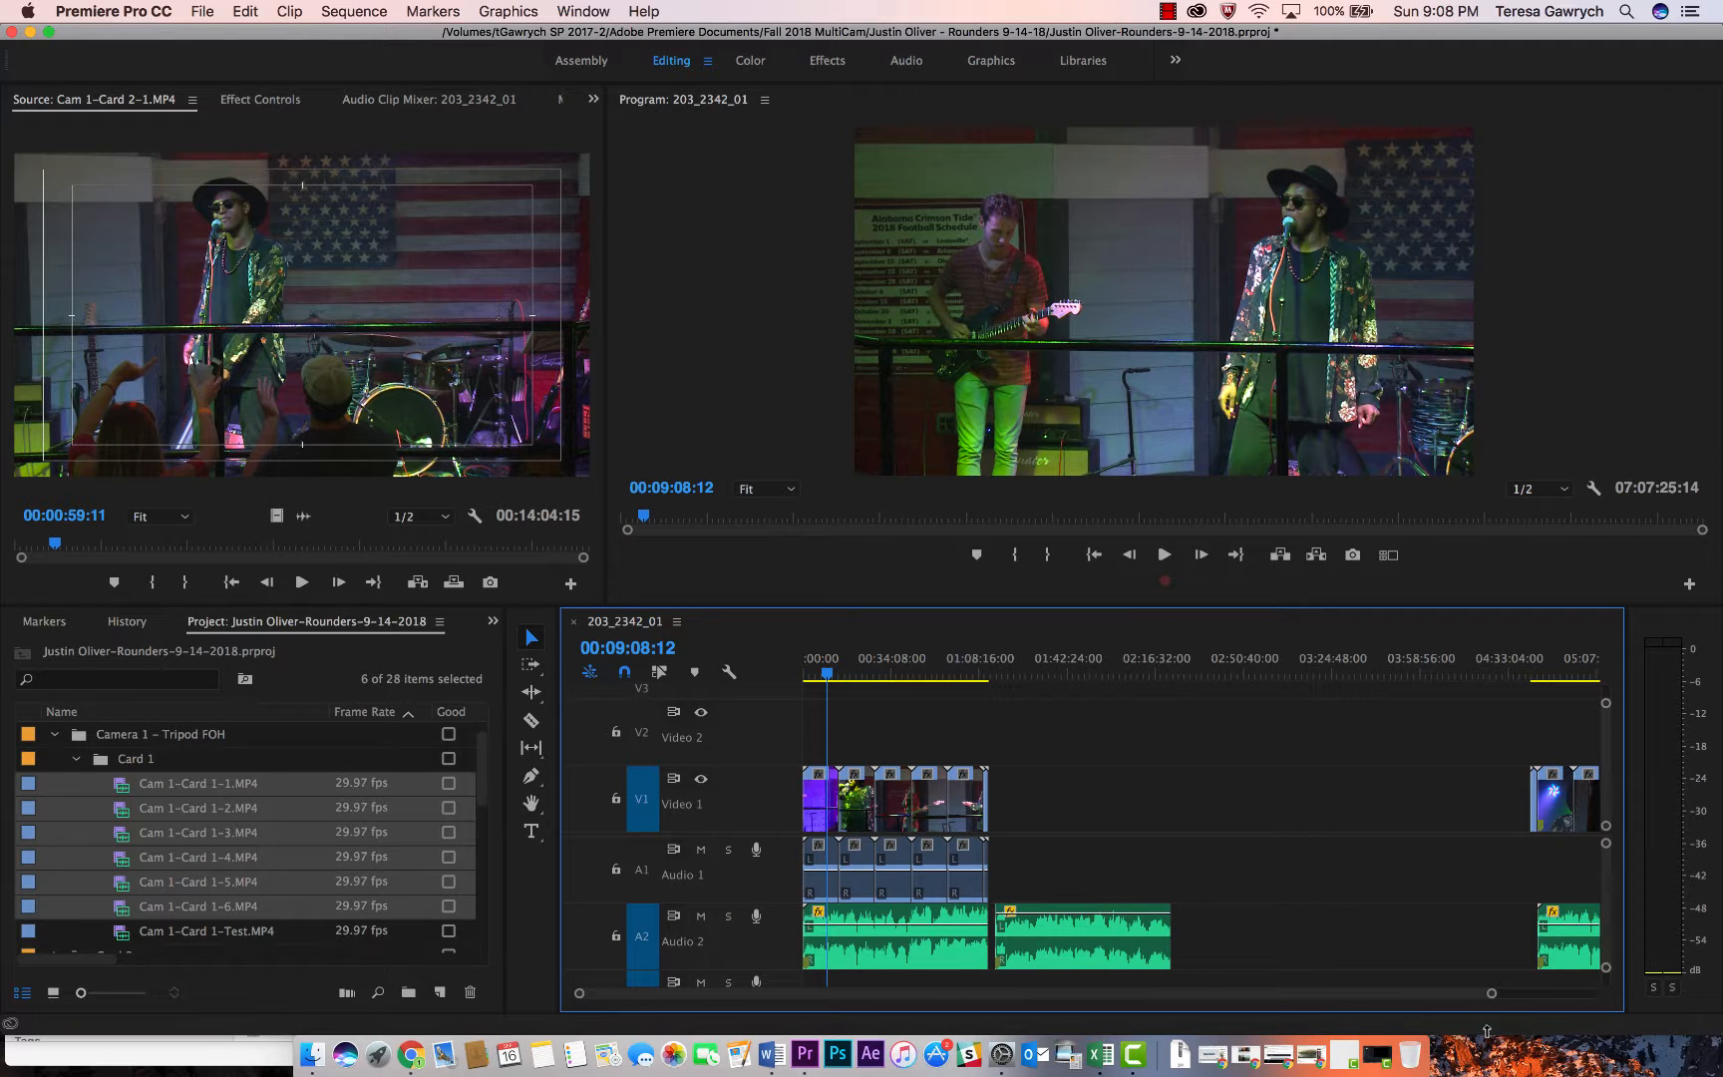
{"action": "mouse_move", "coordinate": [1491, 995]}
{"action": "left_mouse_down"}
{"action": "mouse_move", "coordinate": [1188, 1019]}
{"action": "mouse_move", "coordinate": [1236, 1017]}
{"action": "left_mouse_up"}
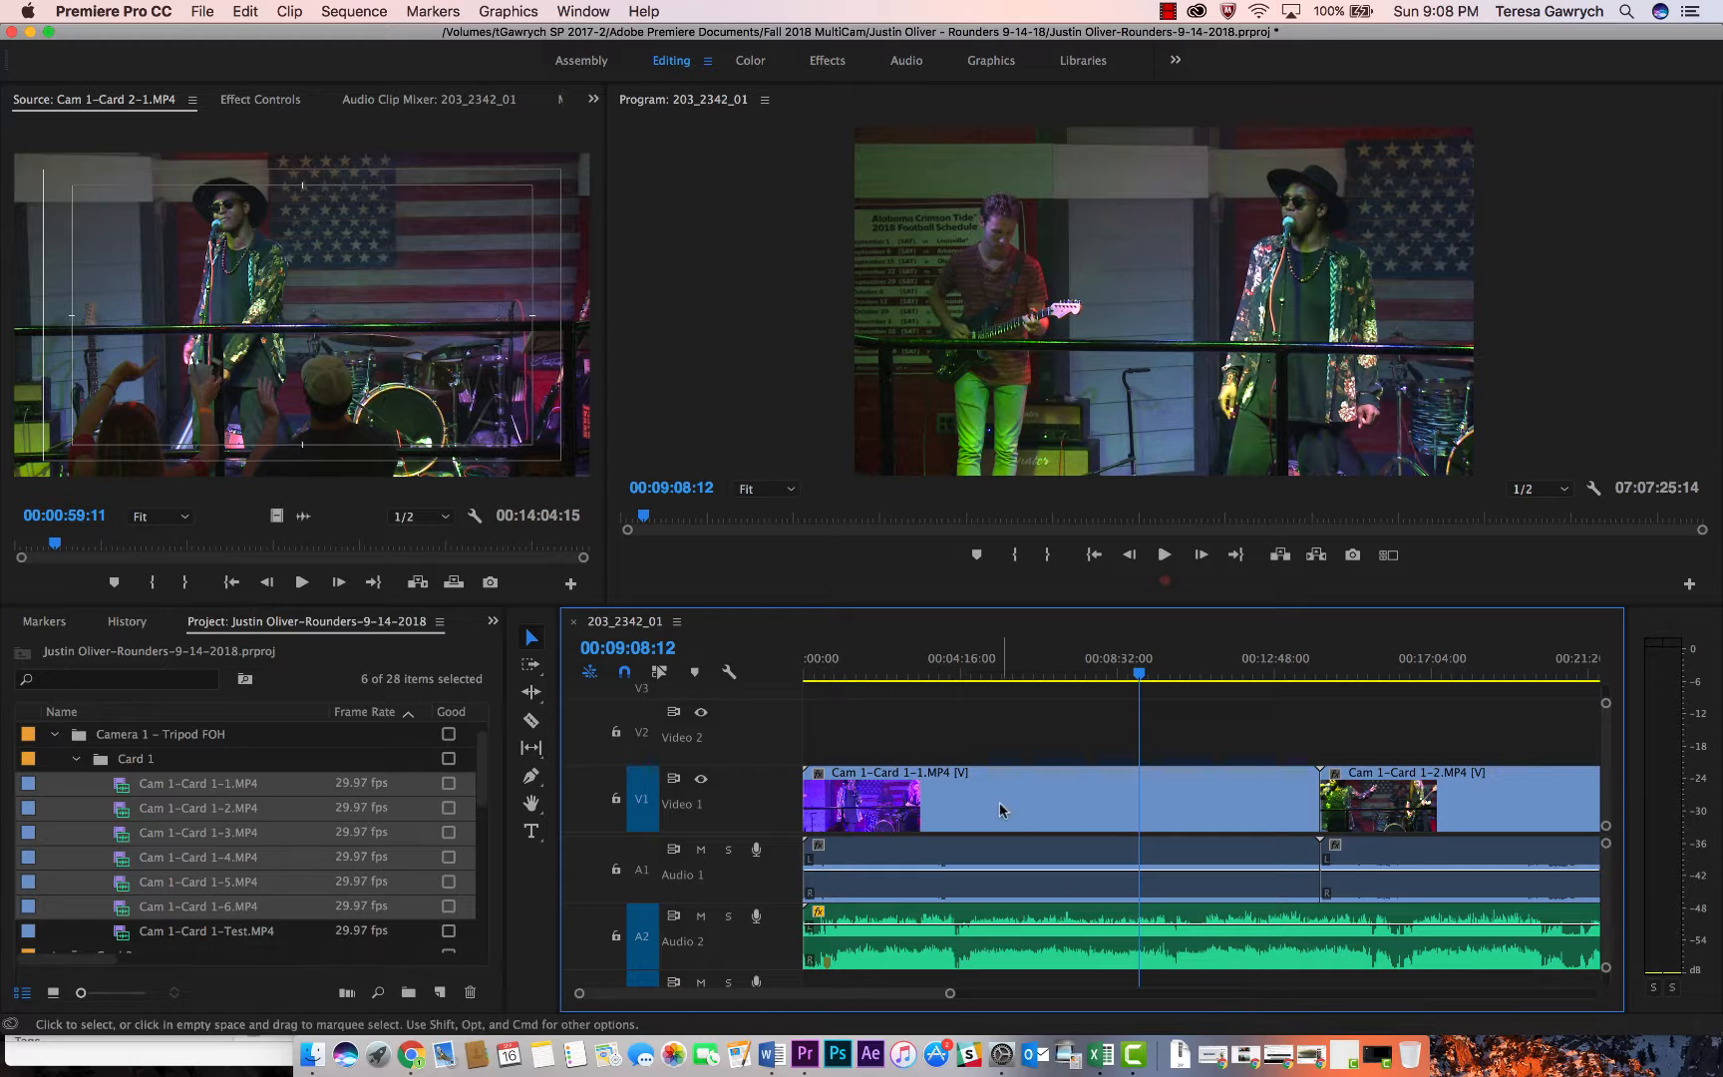
{"action": "scroll", "coordinate": [1170, 825], "scroll_direction": "right", "scroll_amount": 10}
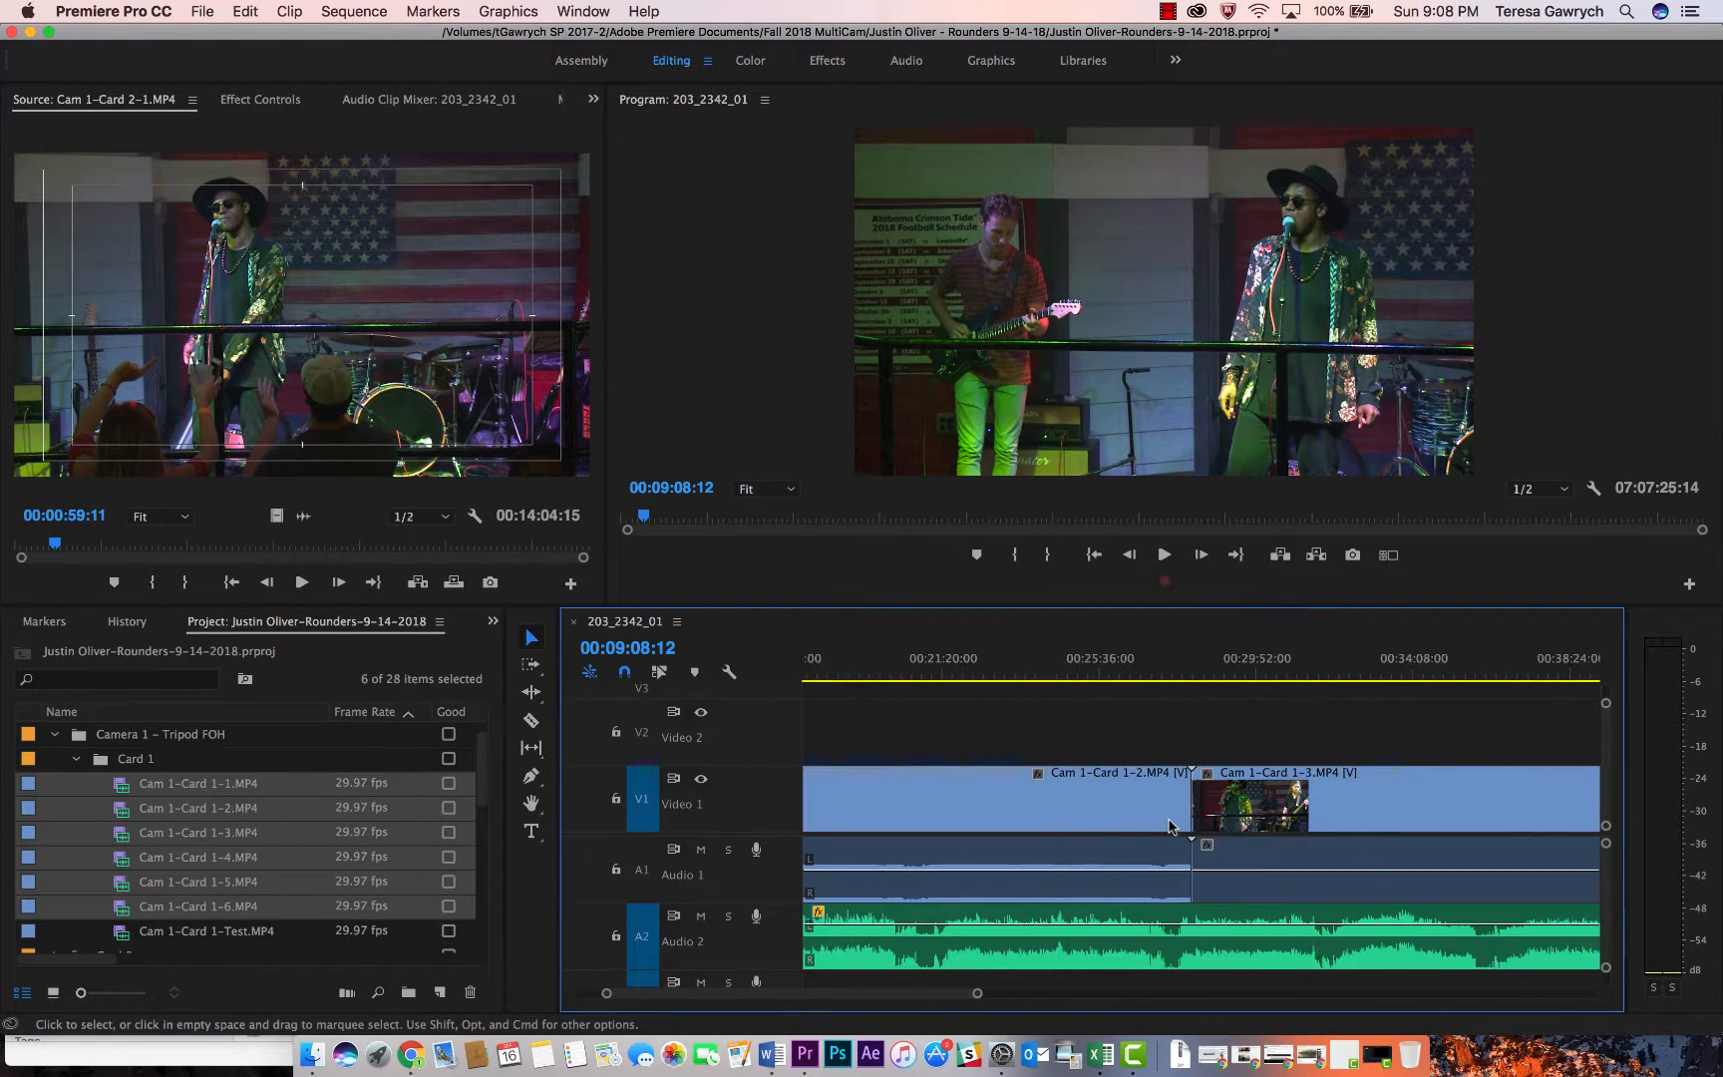
{"action": "scroll", "coordinate": [1169, 825], "scroll_direction": "right", "scroll_amount": 5}
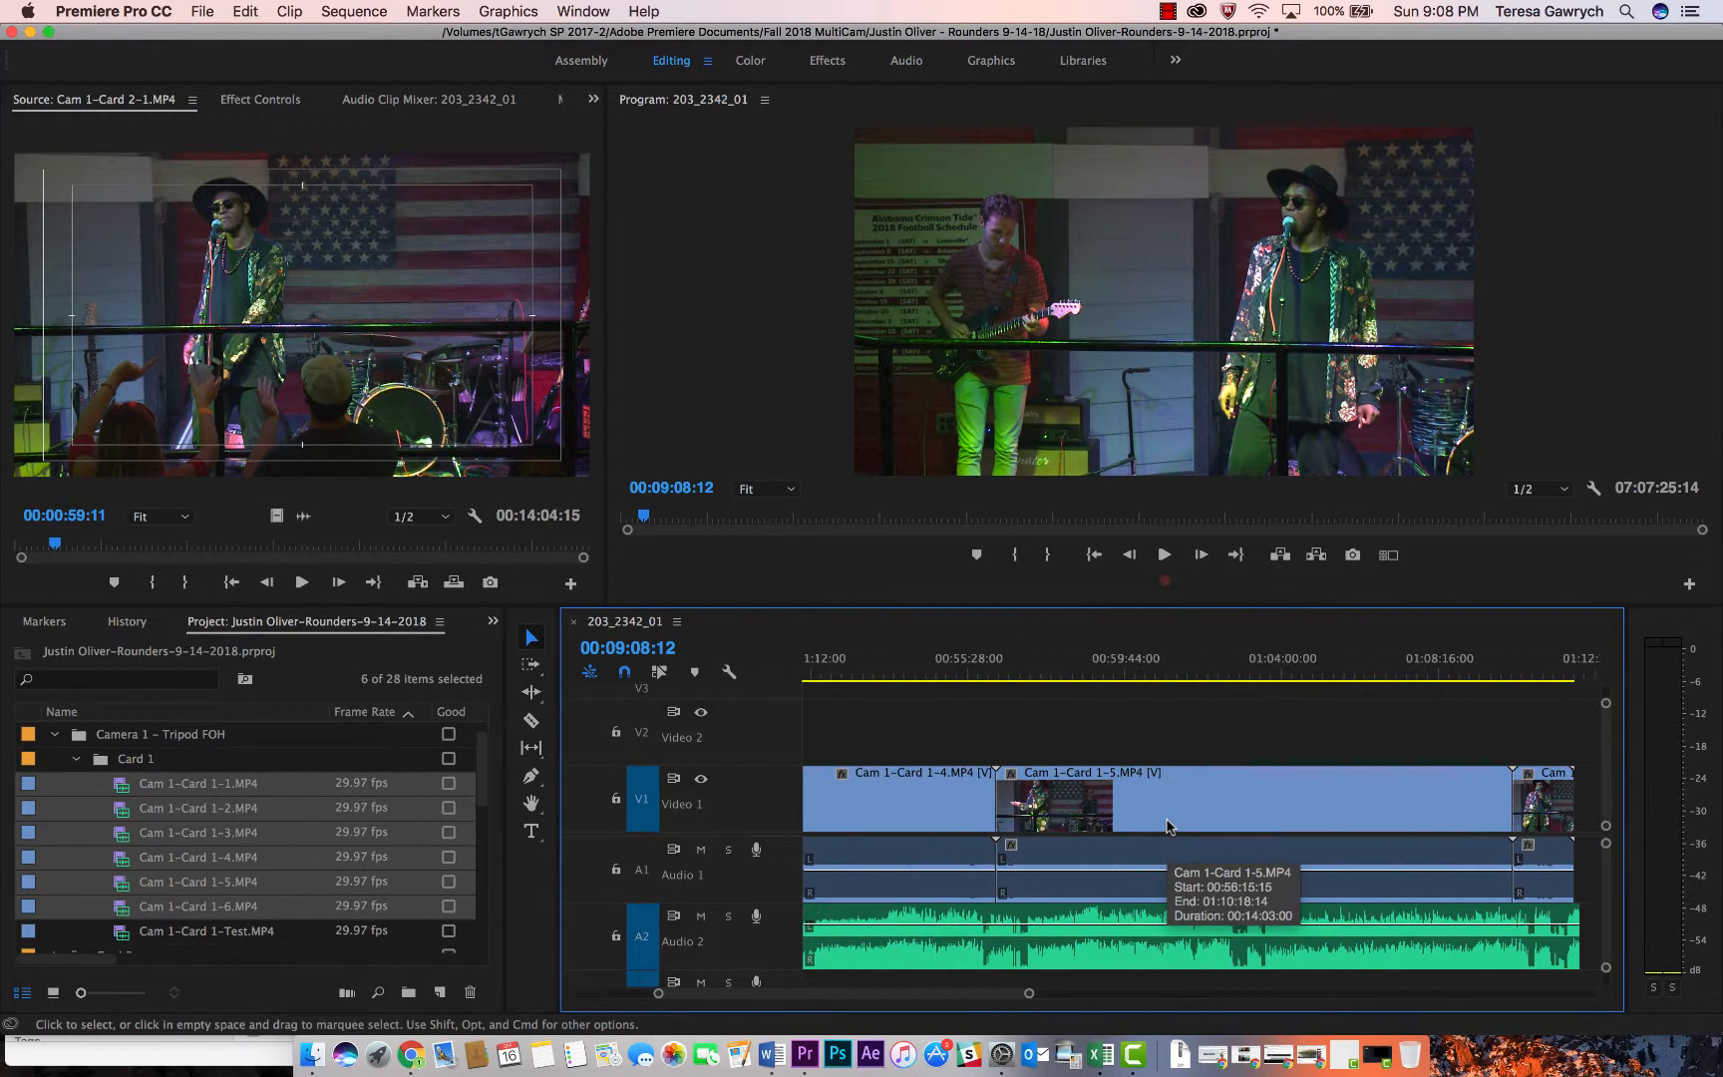
{"action": "scroll", "coordinate": [1169, 826], "scroll_direction": "right", "scroll_amount": 5}
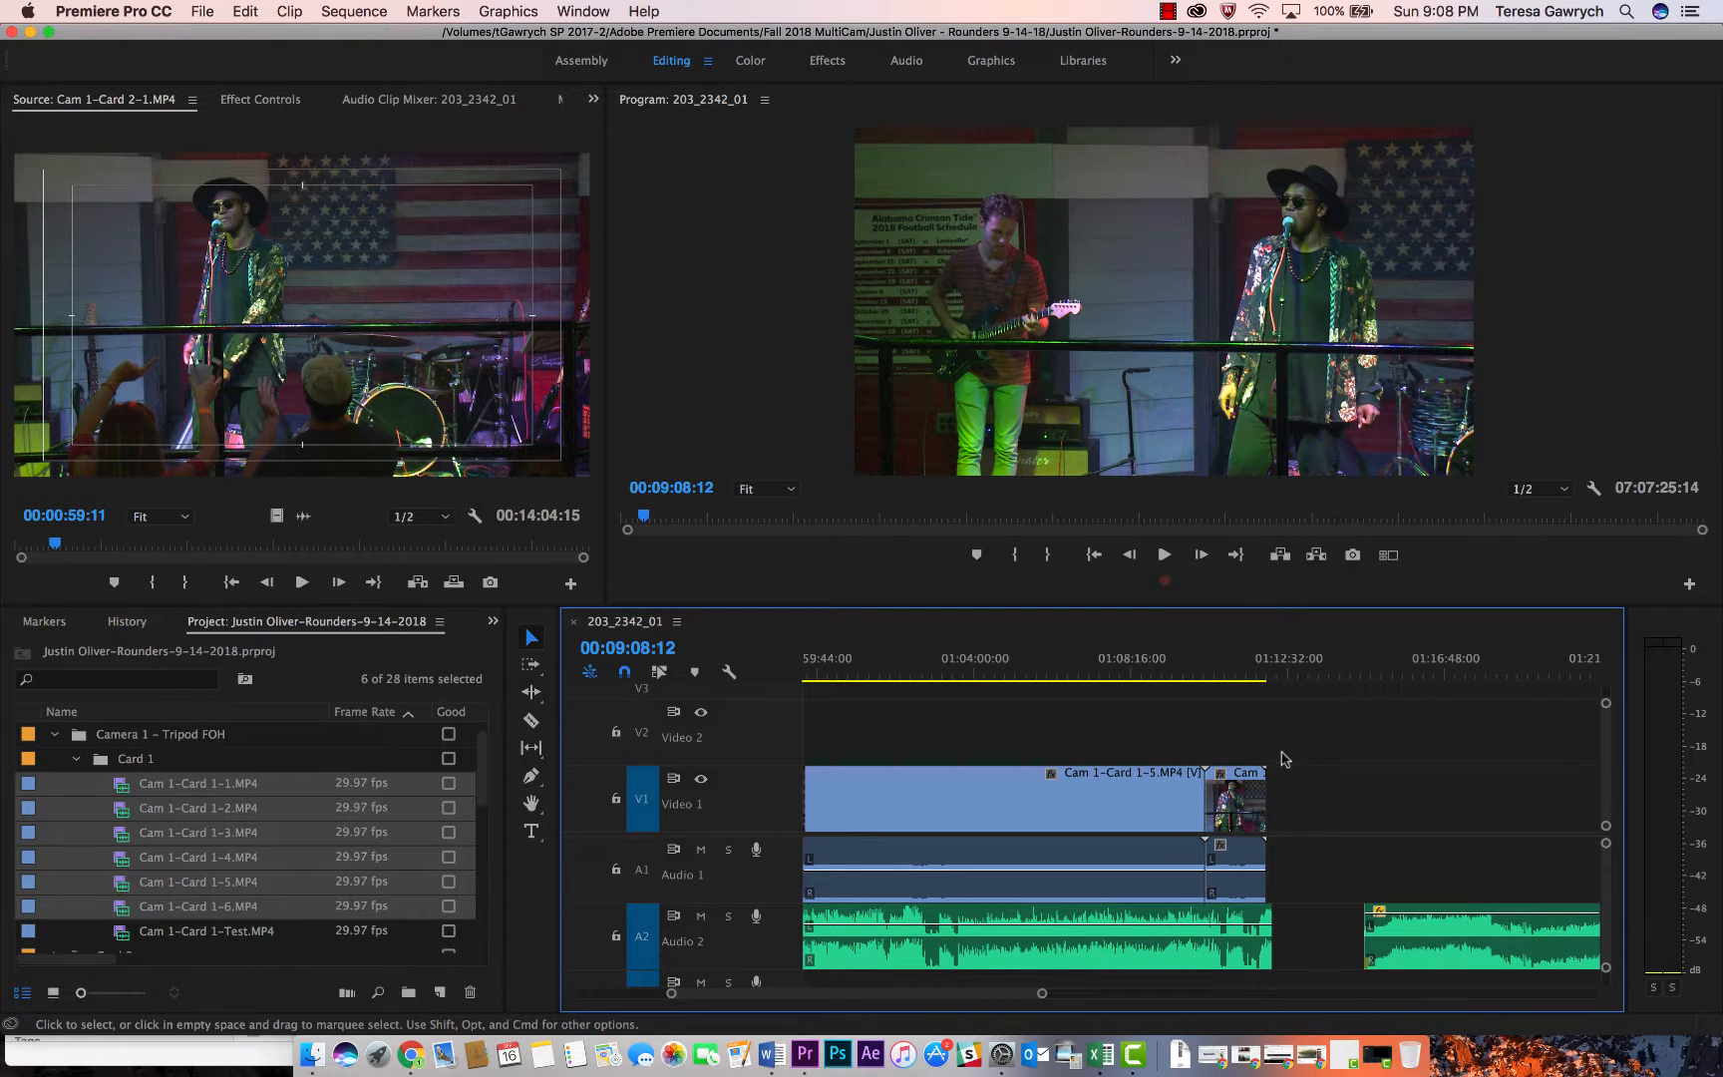
{"action": "scroll", "coordinate": [1042, 706], "scroll_direction": "left", "scroll_amount": 15}
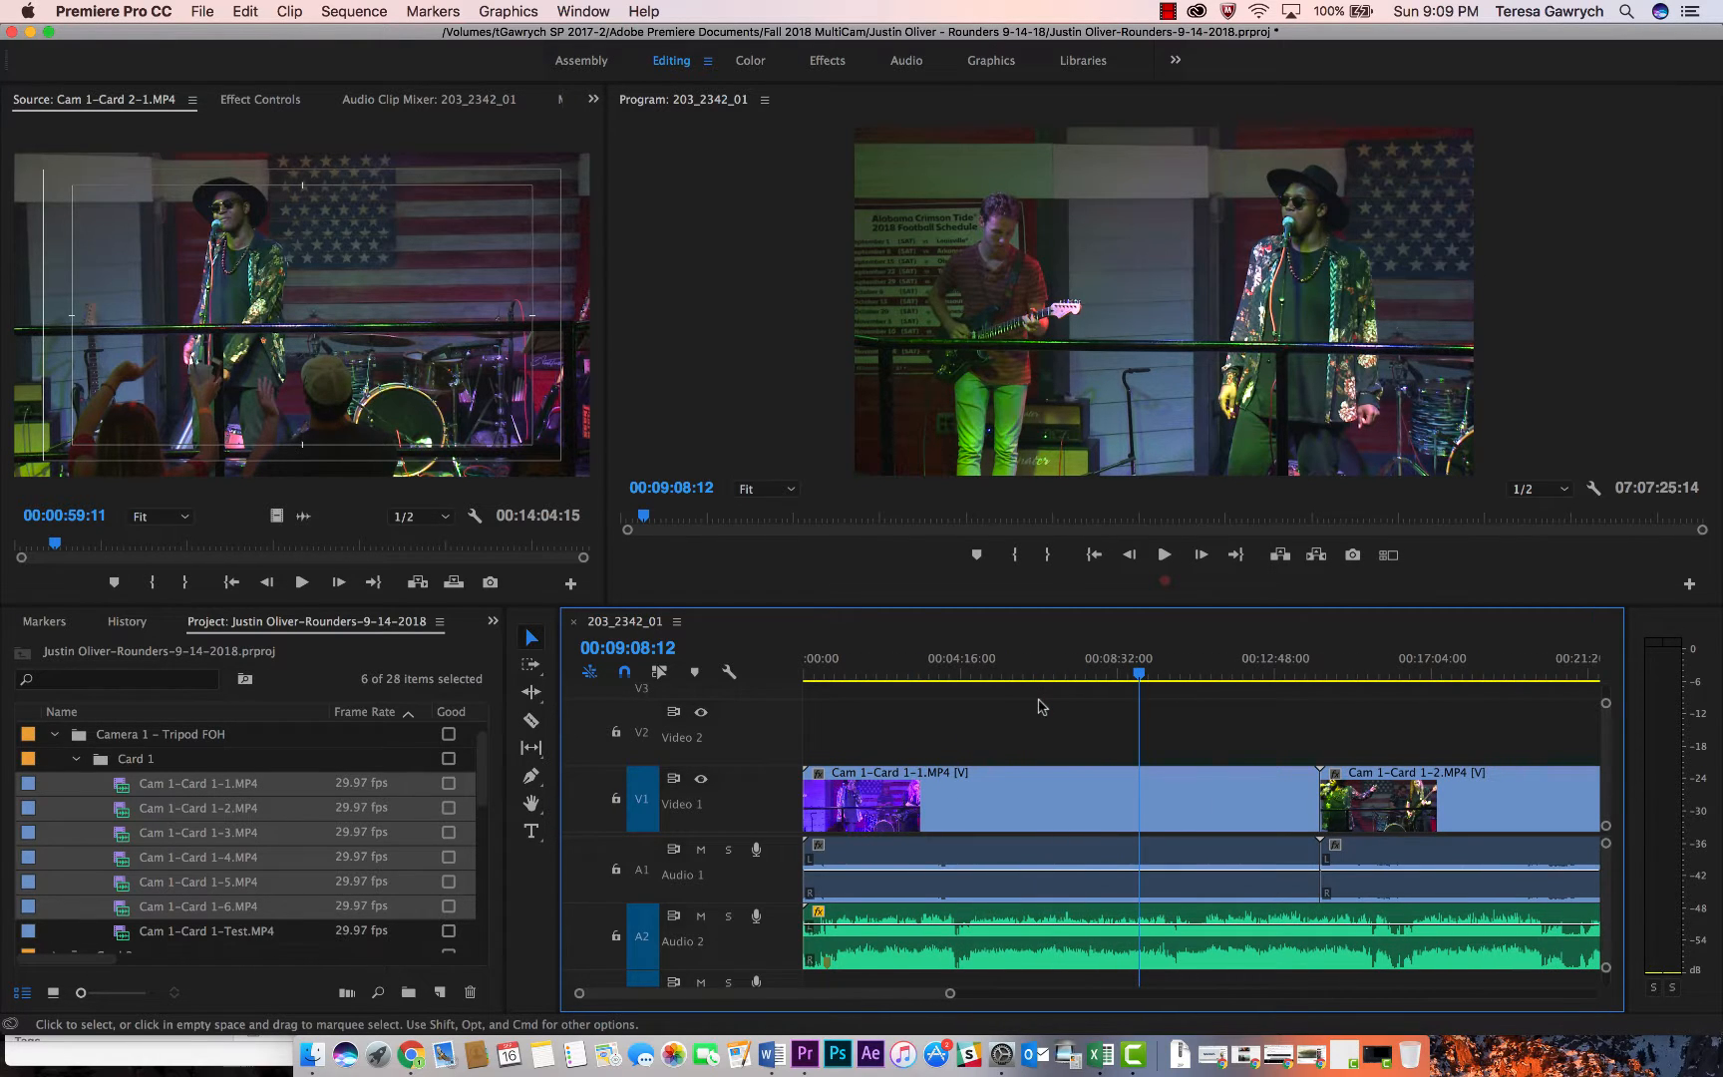
- Play the Cam 1-Card 1-1 clip from the sequence start with Audio 2 muted, pausing at 00:00:15:27
{"action": "left_click_drag", "start_coordinate": [918, 726], "coordinate": [923, 784]}
{"action": "left_click_drag", "start_coordinate": [863, 668], "coordinate": [783, 661]}
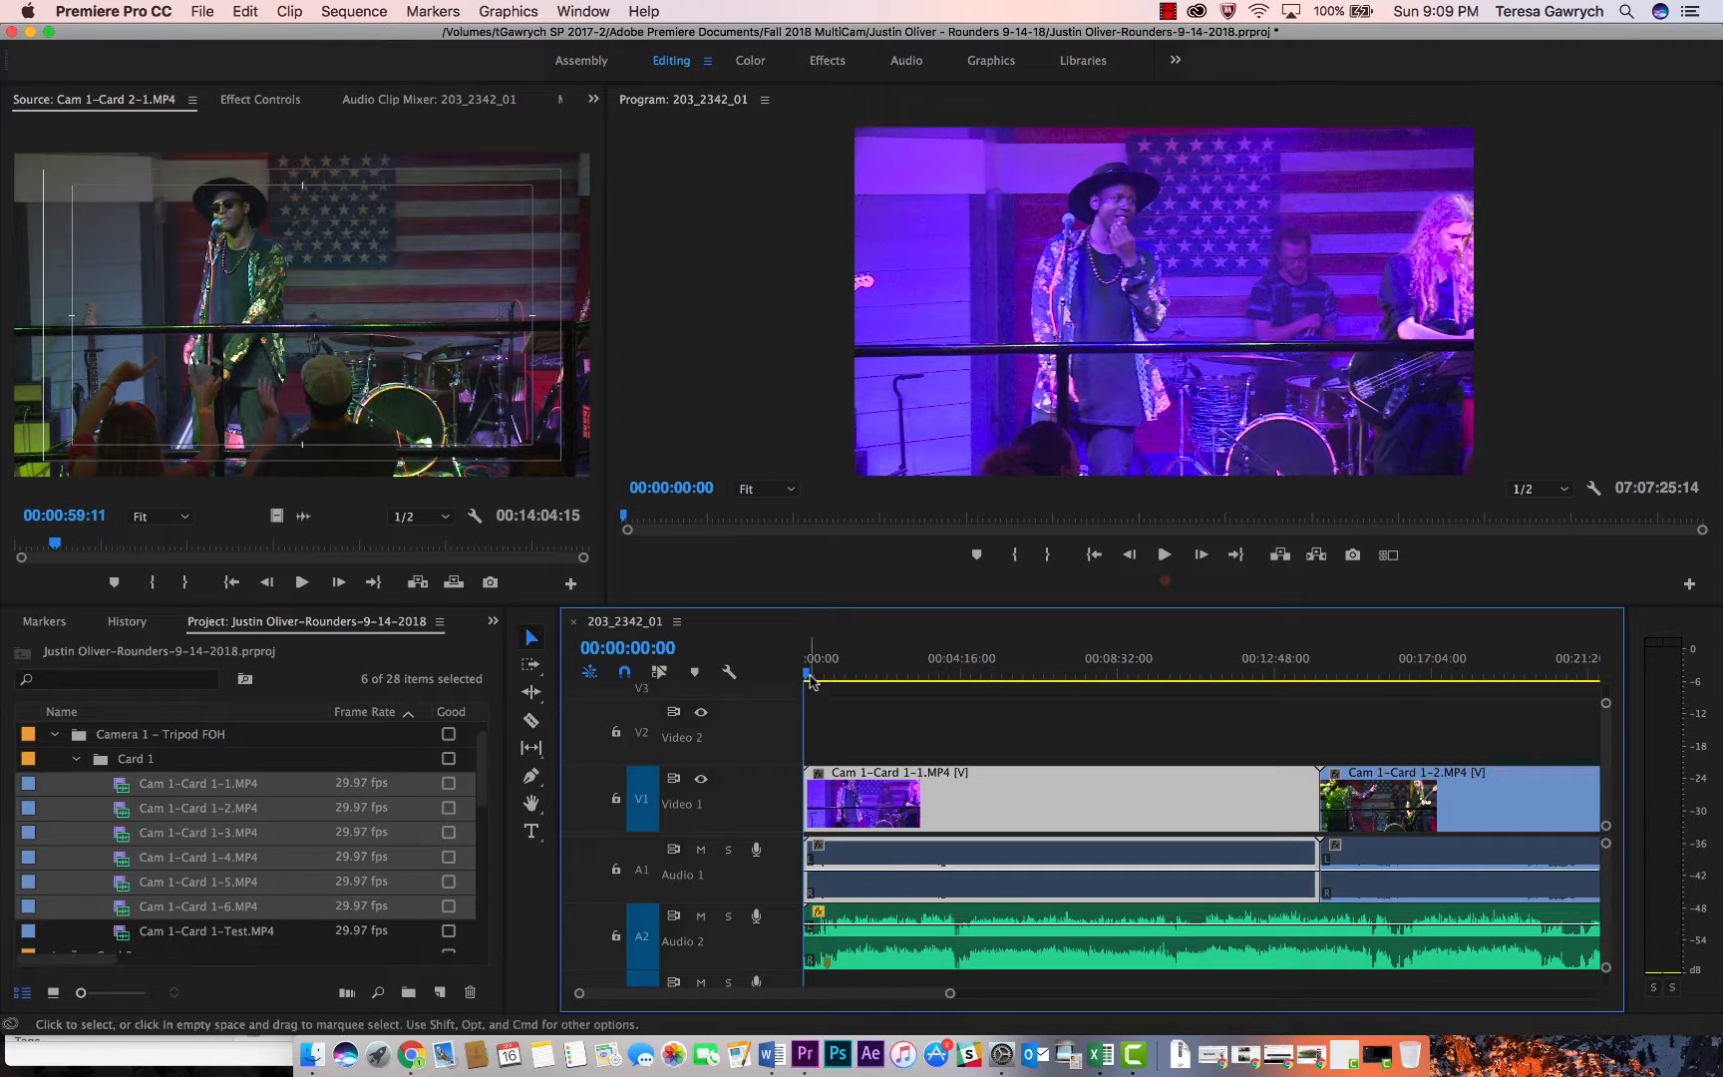
{"action": "left_click_drag", "start_coordinate": [809, 677], "coordinate": [777, 675]}
{"action": "mouse_move", "coordinate": [978, 779]}
{"action": "key", "text": "space"}
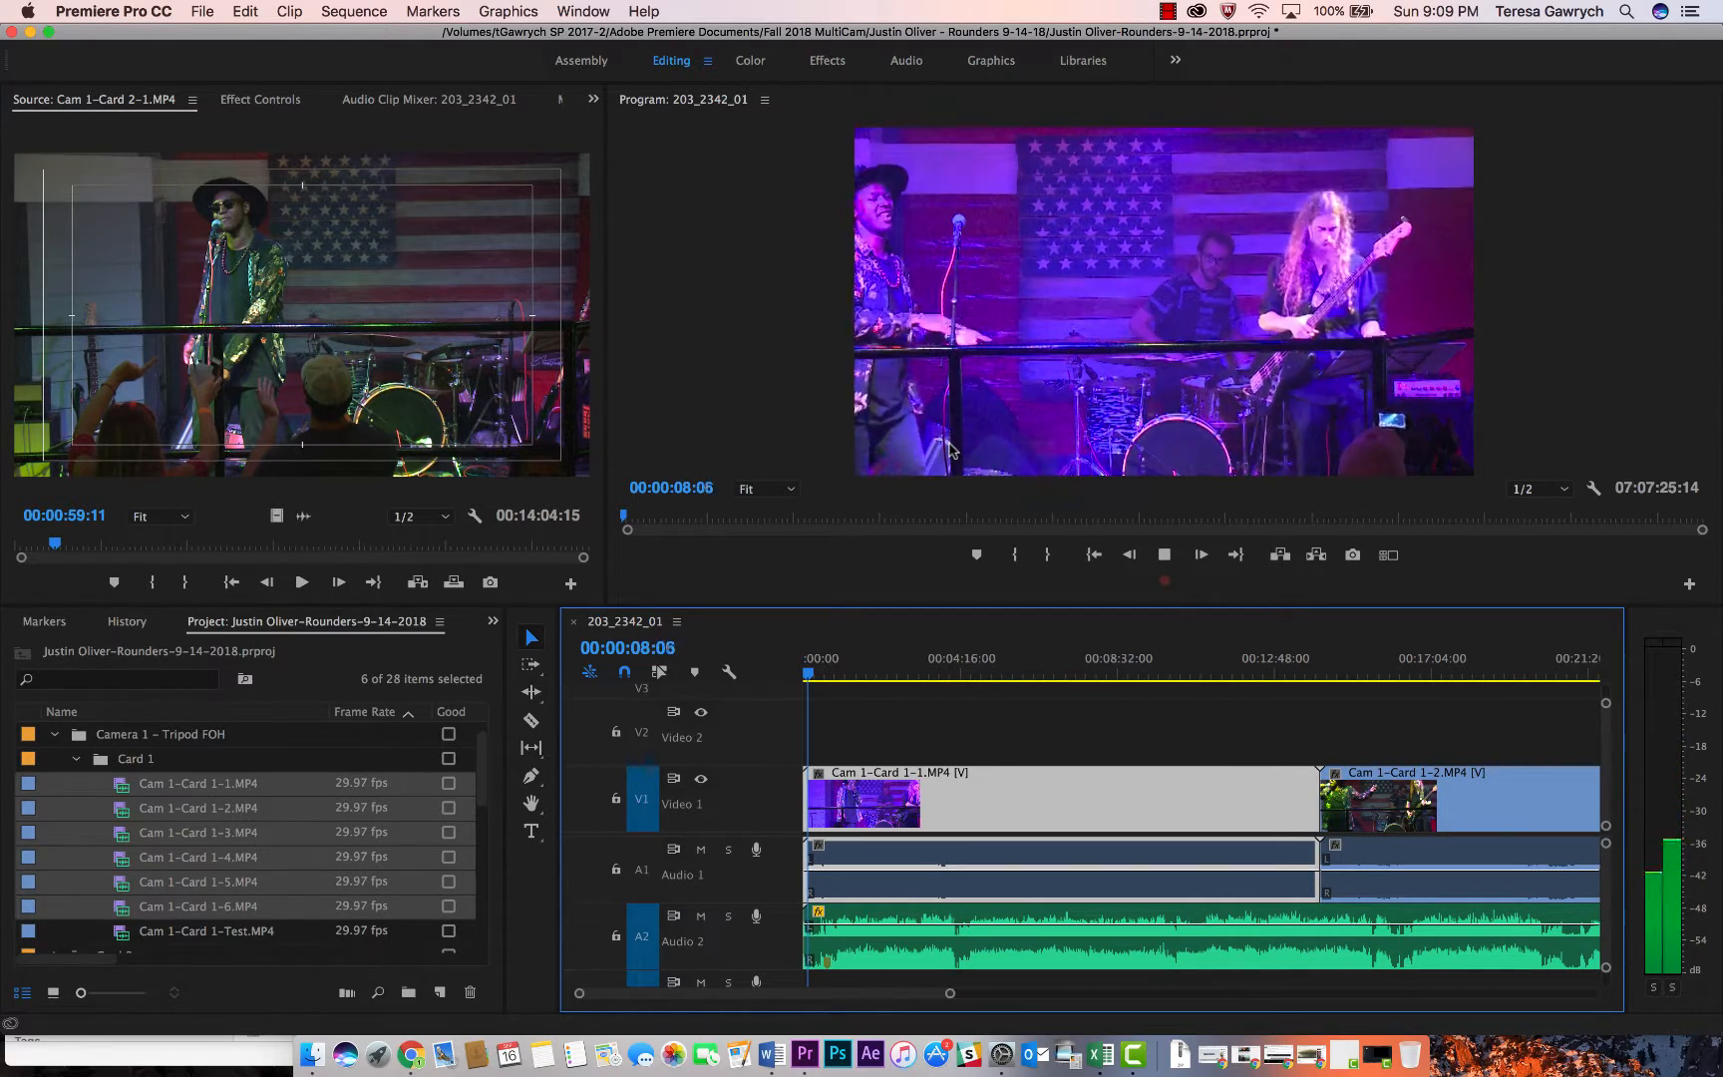
{"action": "left_click", "coordinate": [700, 915]}
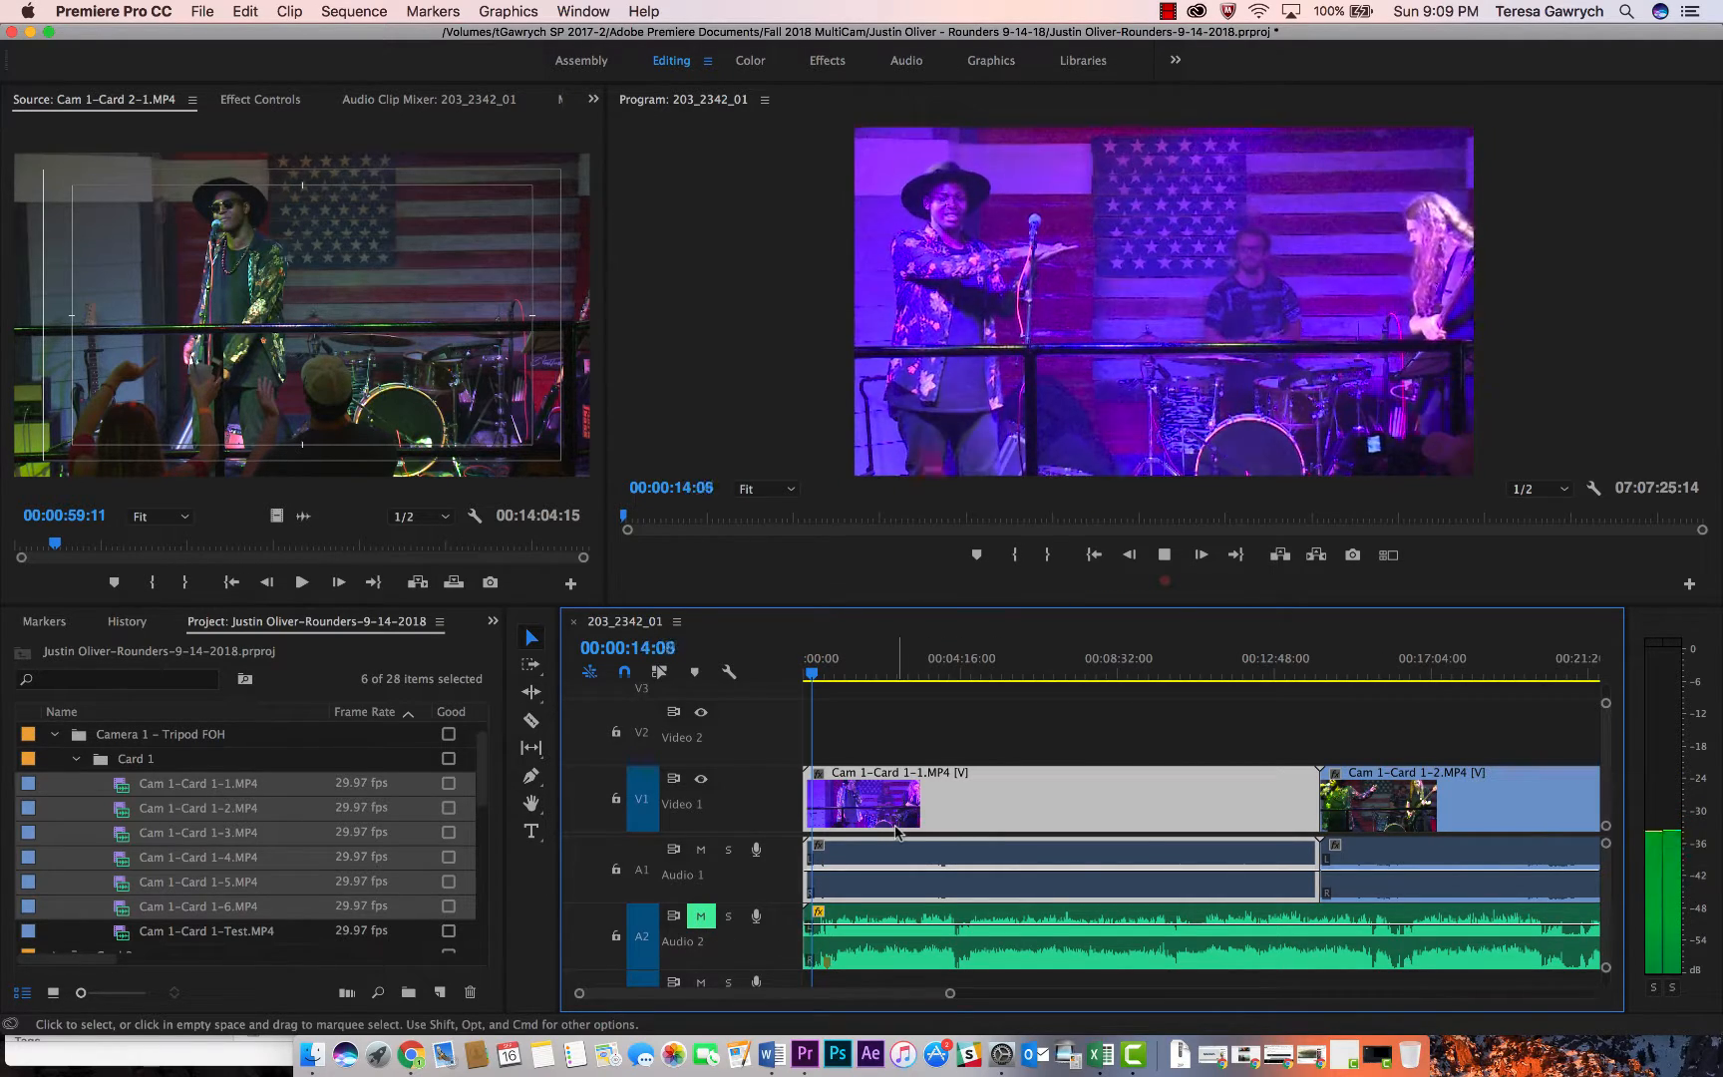
{"action": "key", "text": "space"}
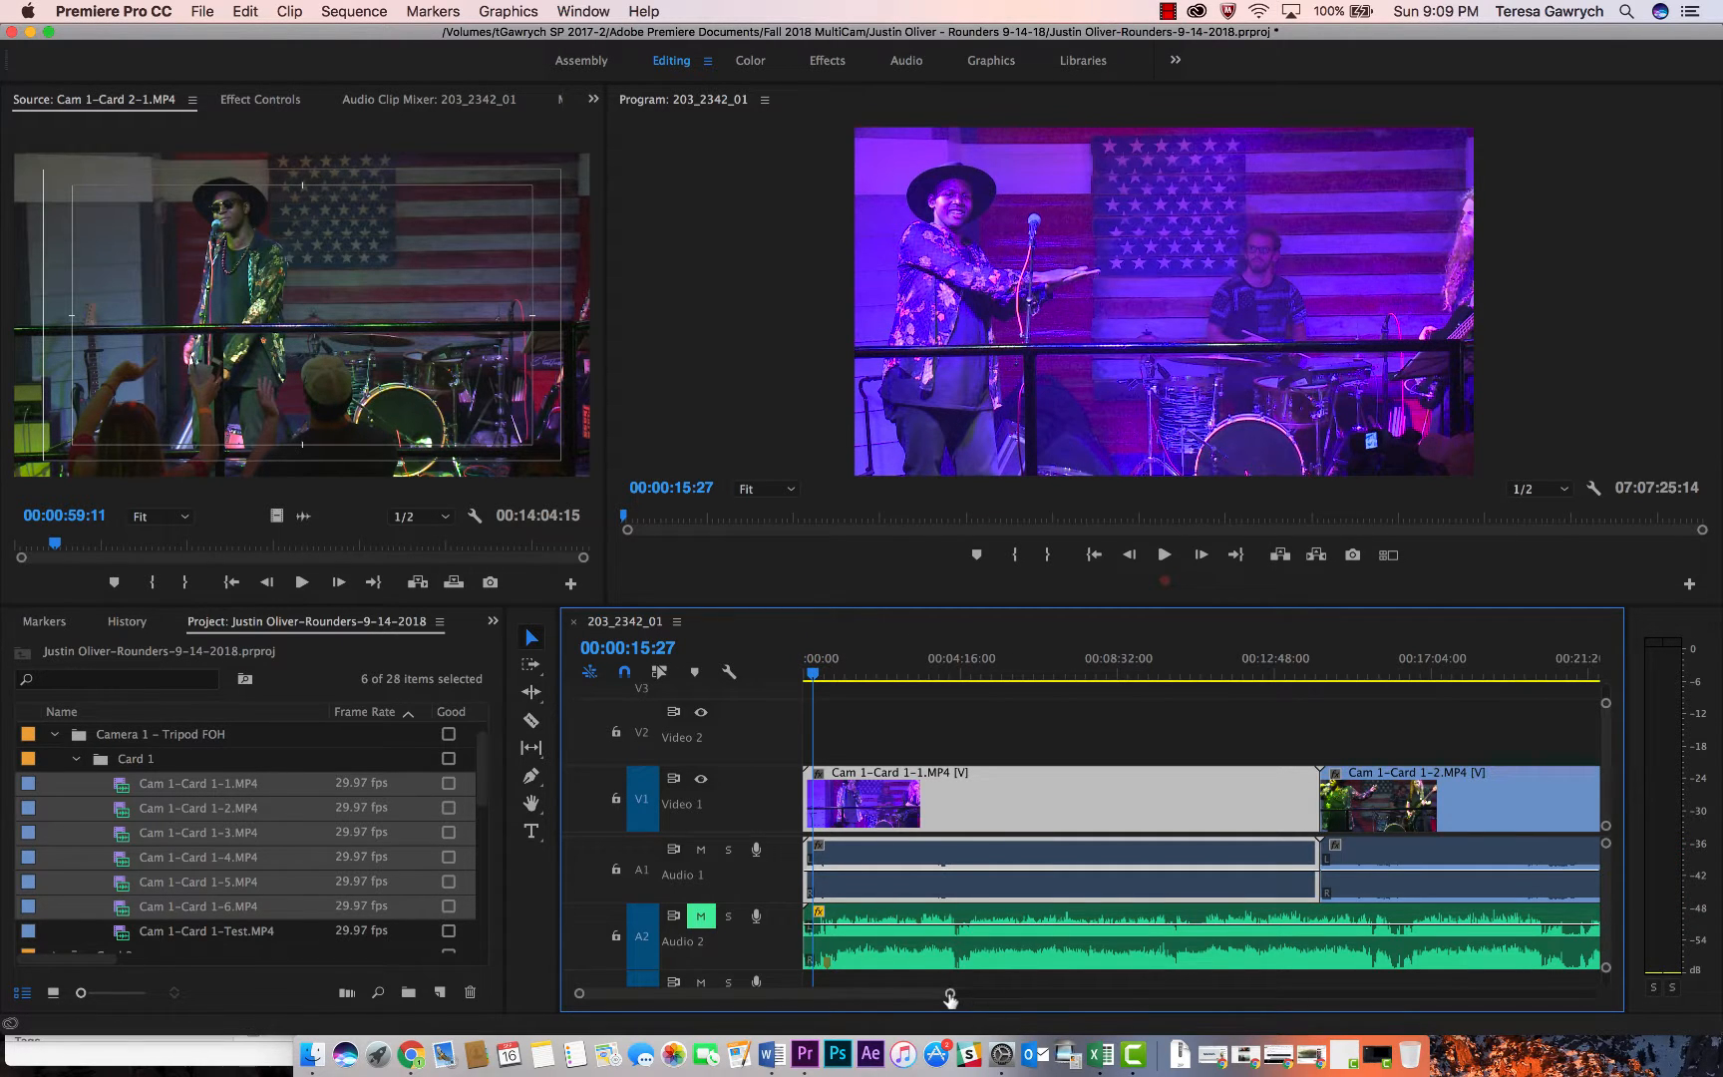
- Add a marker to the Cam 1-Card 1-1 clip at 00:00:15:21, just before its audio waveform peak
{"action": "left_click_drag", "start_coordinate": [949, 993], "coordinate": [748, 990]}
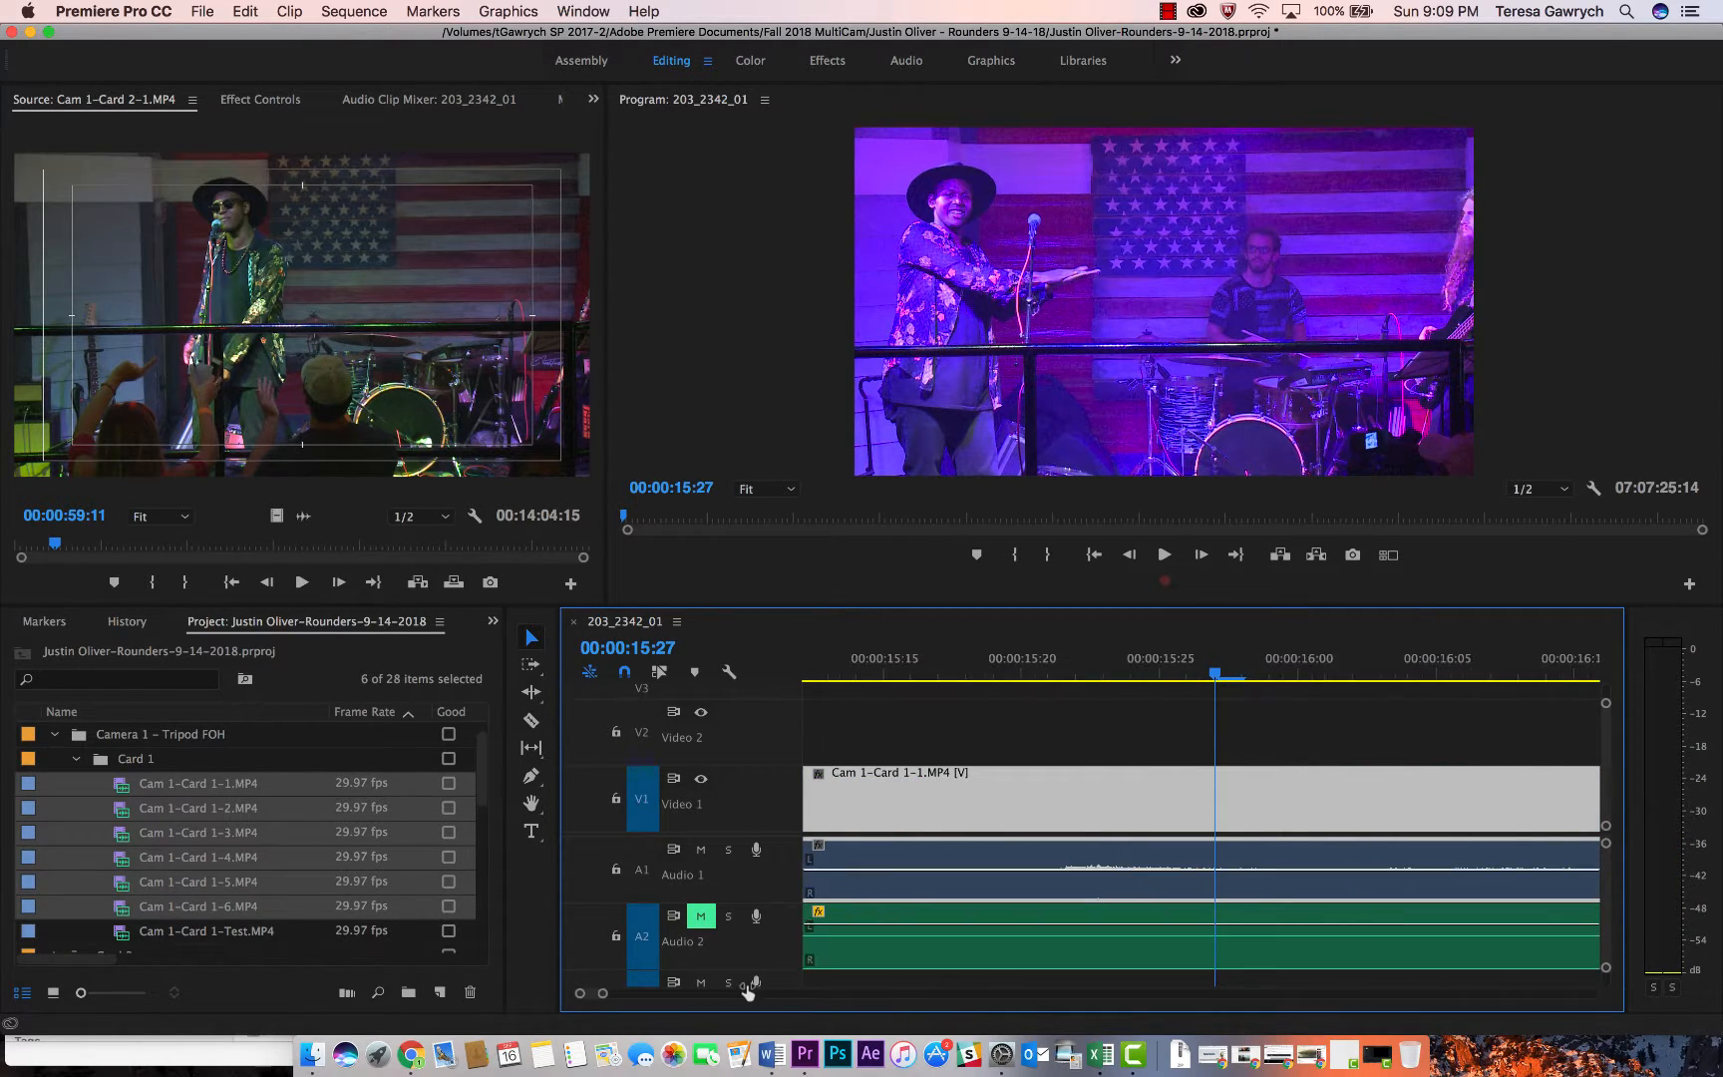
{"action": "left_click", "coordinate": [1077, 673]}
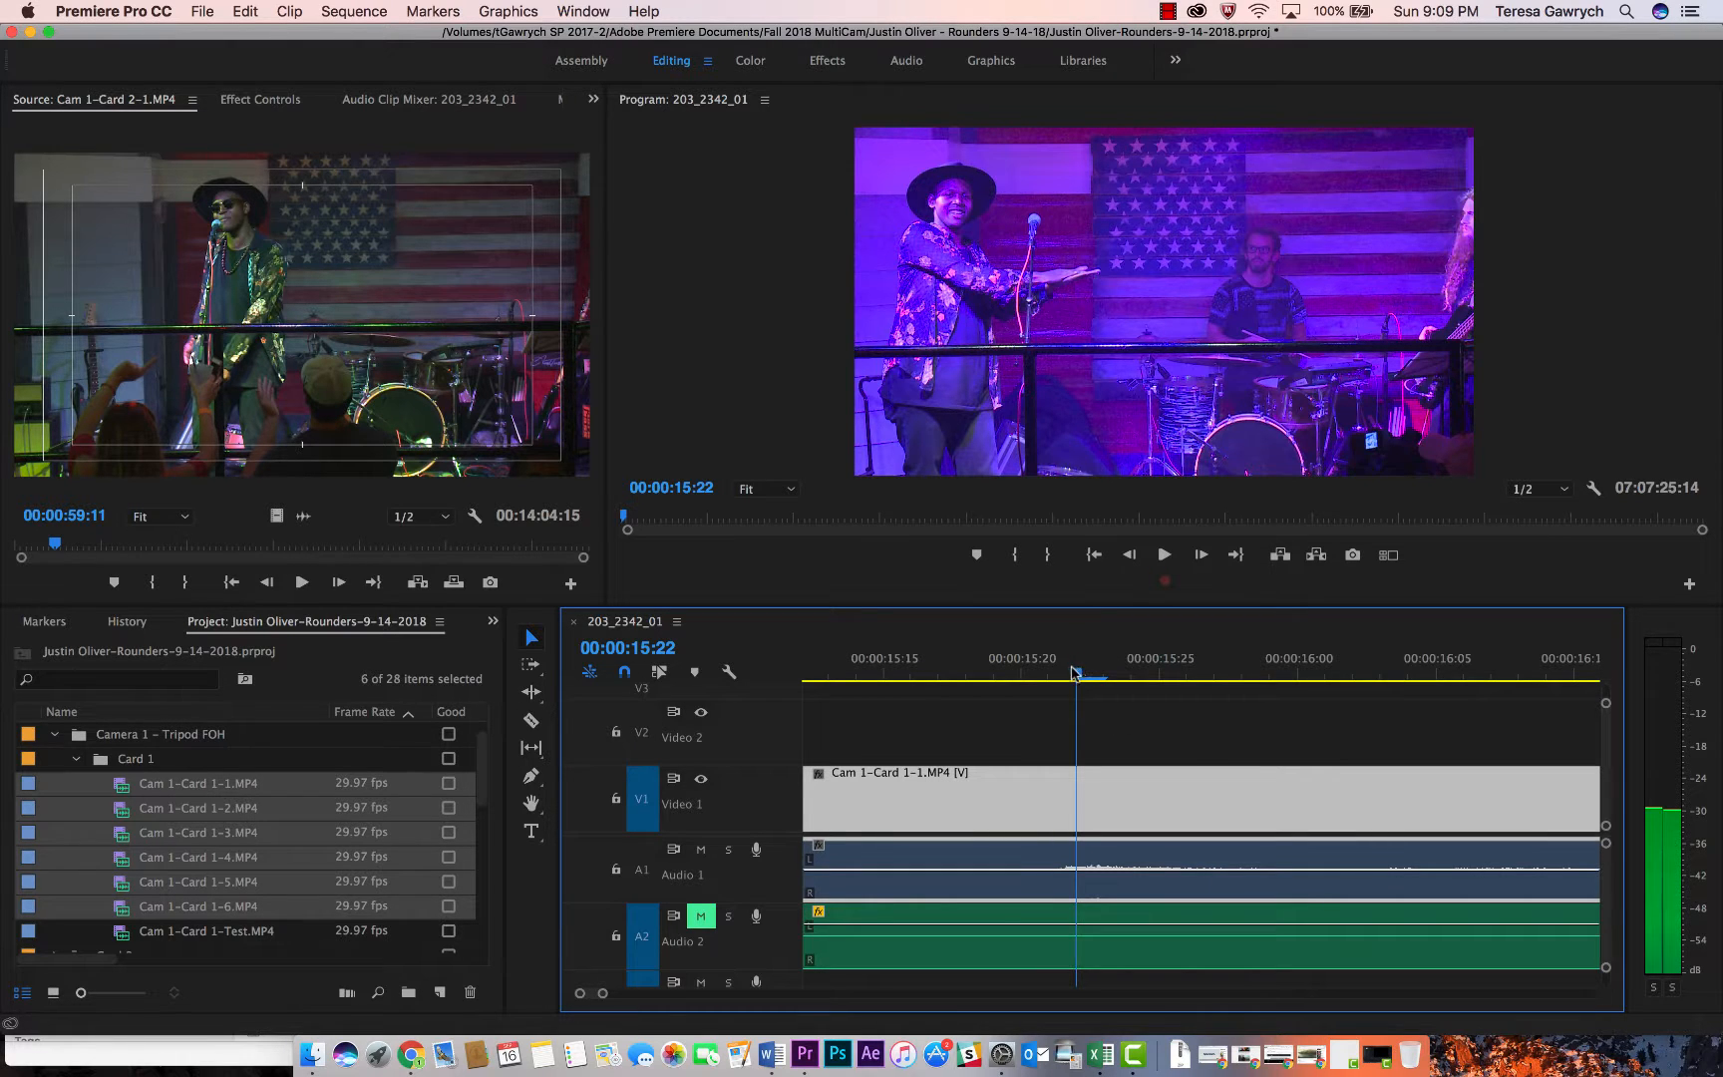
{"action": "left_click_drag", "start_coordinate": [1074, 673], "coordinate": [1054, 675]}
{"action": "key", "text": "Right"}
{"action": "key", "text": "Right"}
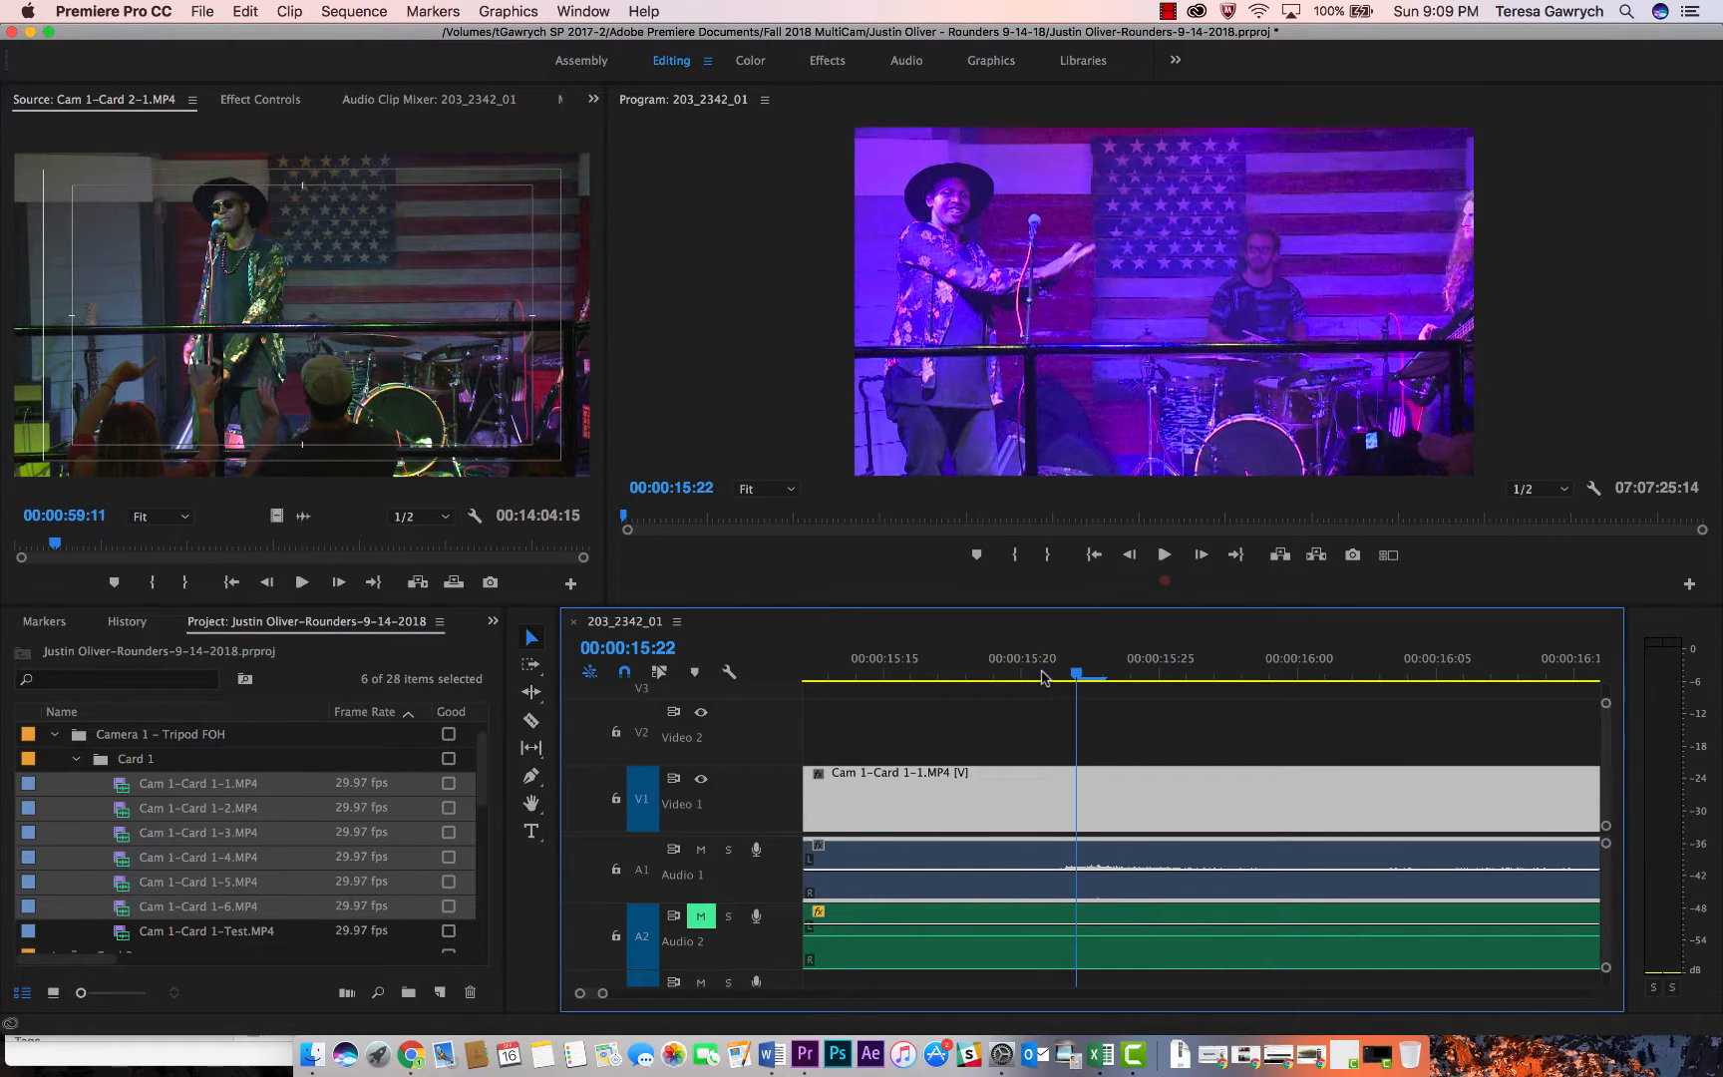
{"action": "key", "text": "Left"}
{"action": "key", "text": "Left"}
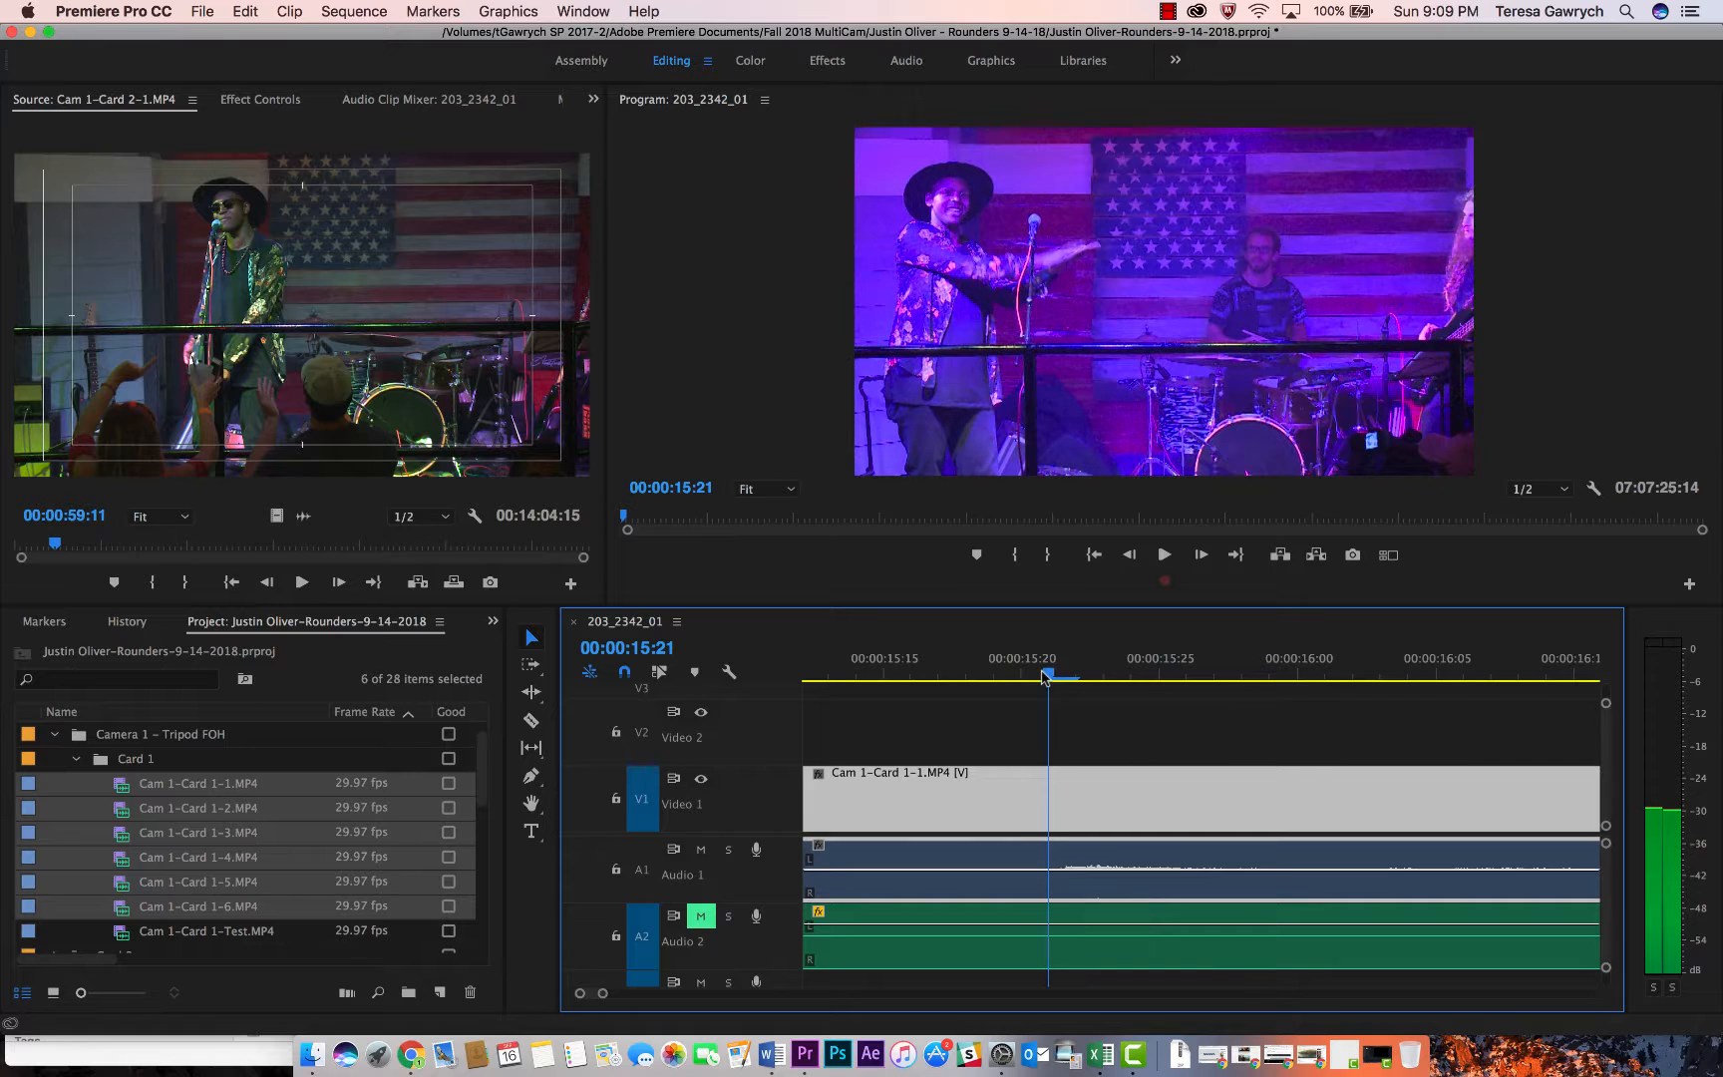
{"action": "key", "text": "Right"}
{"action": "key", "text": "Right"}
{"action": "key", "text": "Left"}
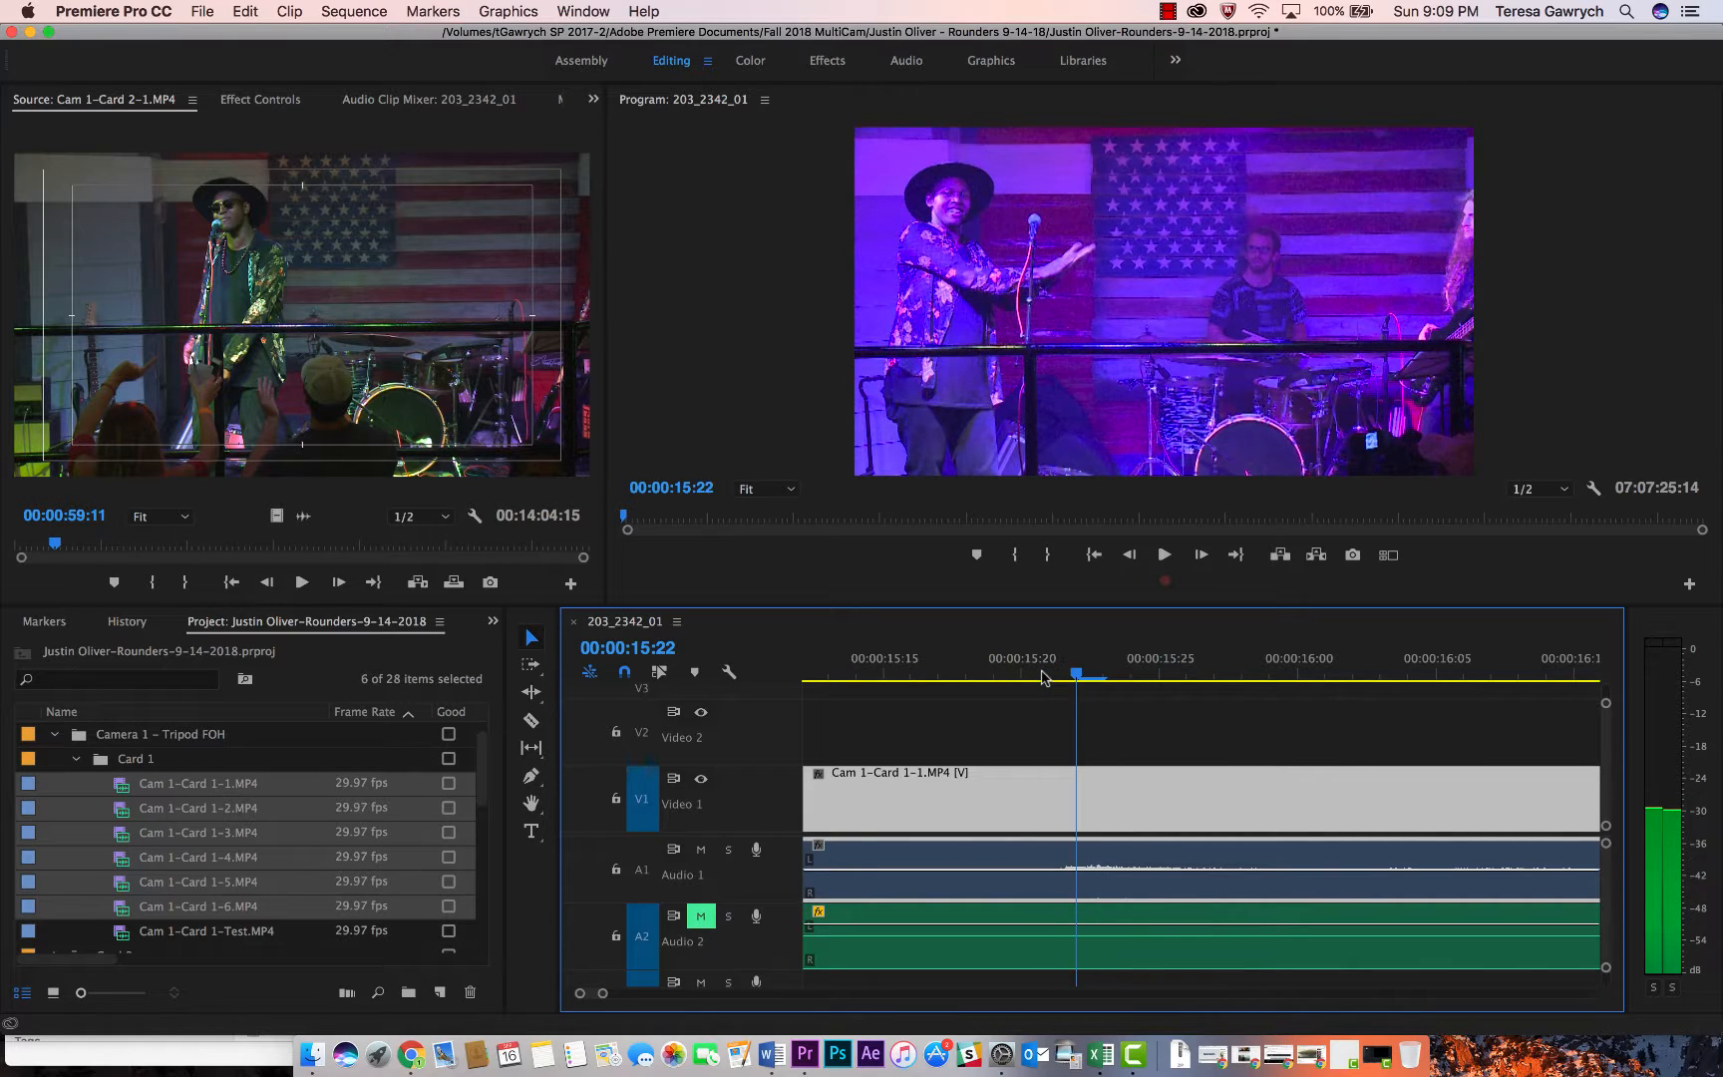
{"action": "key", "text": "Left"}
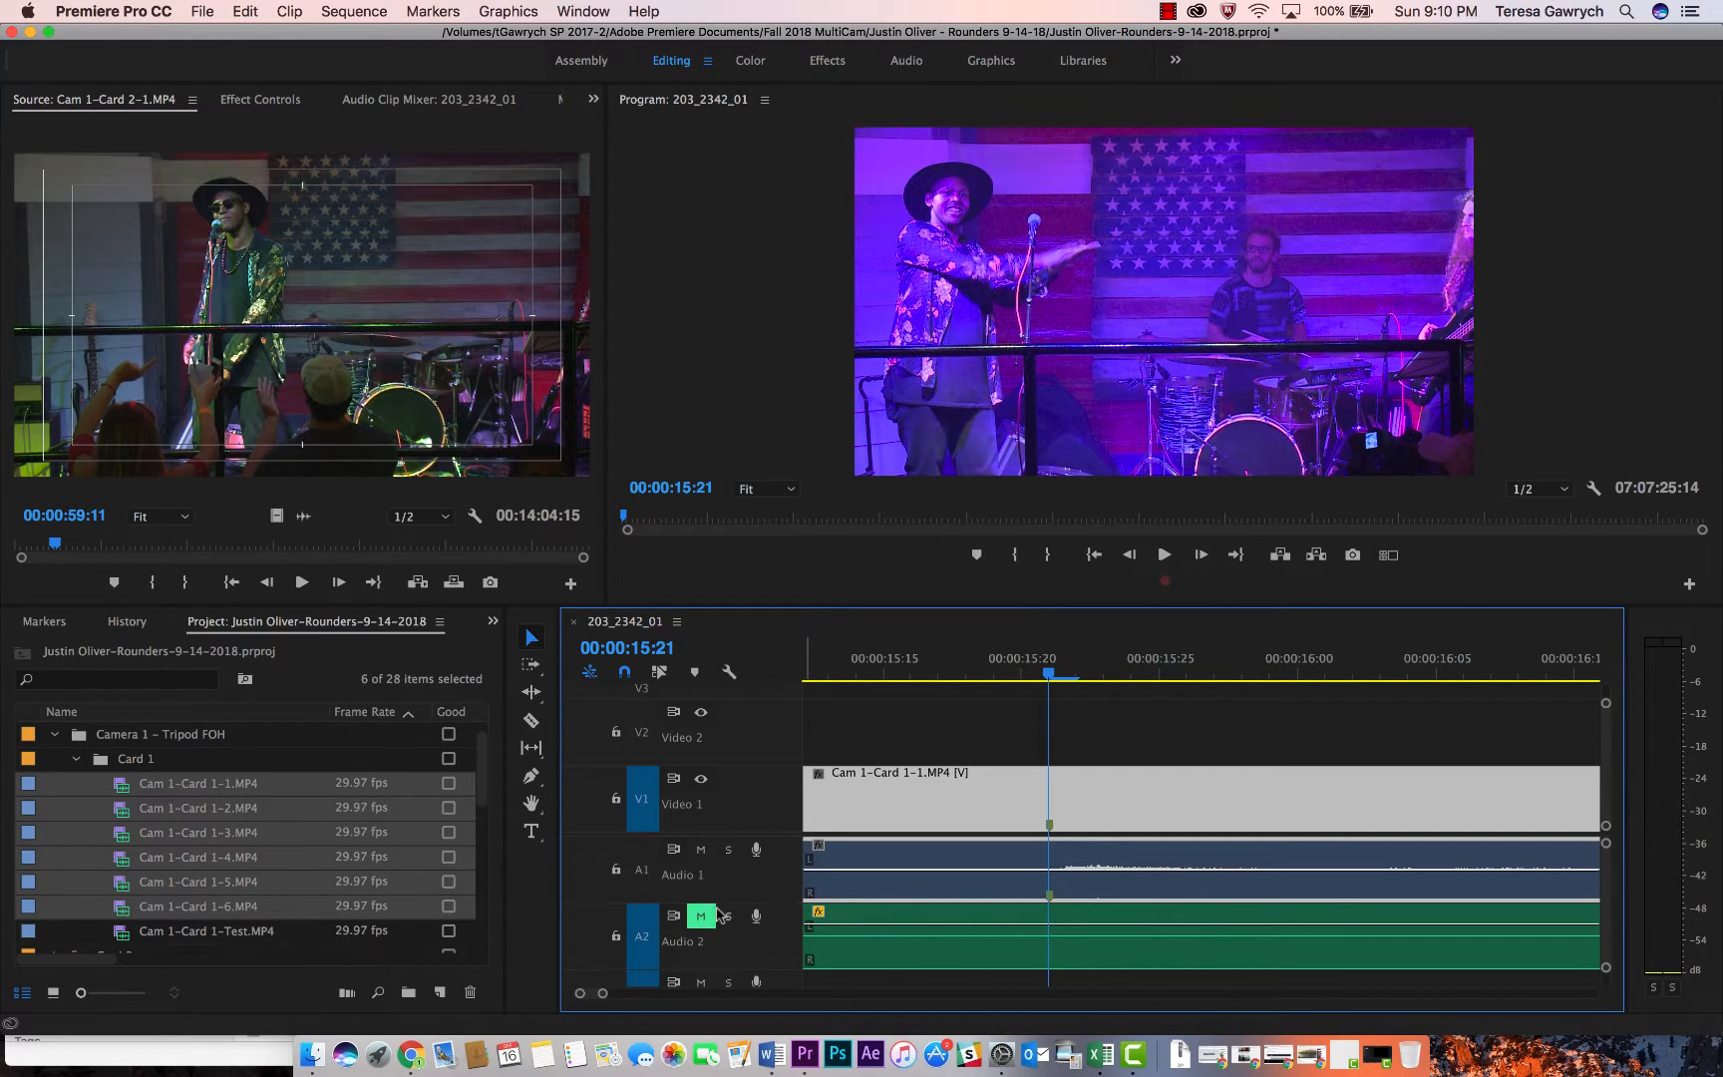
- Switch muting from Audio 2 to Audio 1, and shift all Cam 1-Card 1 clips together to align the first clip's marker with the board mix marker
{"action": "left_click", "coordinate": [700, 851]}
{"action": "left_click", "coordinate": [701, 917]}
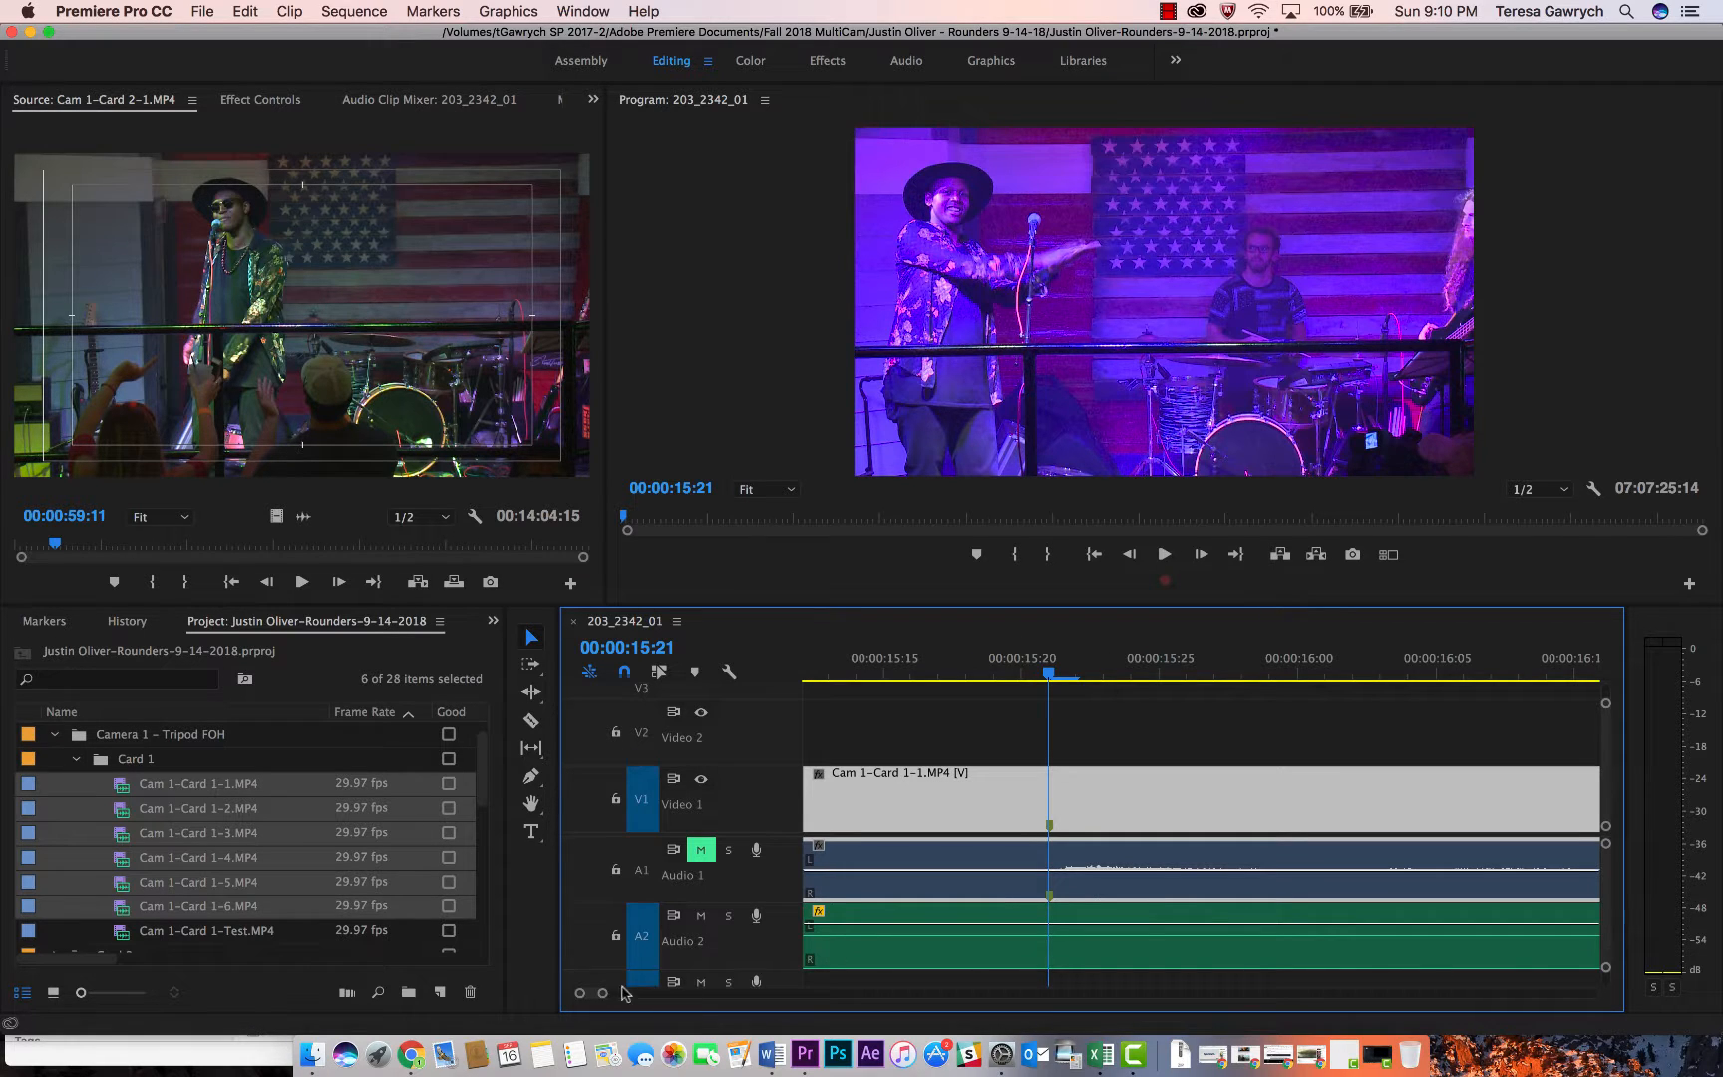
{"action": "left_click_drag", "start_coordinate": [606, 994], "coordinate": [1056, 1022]}
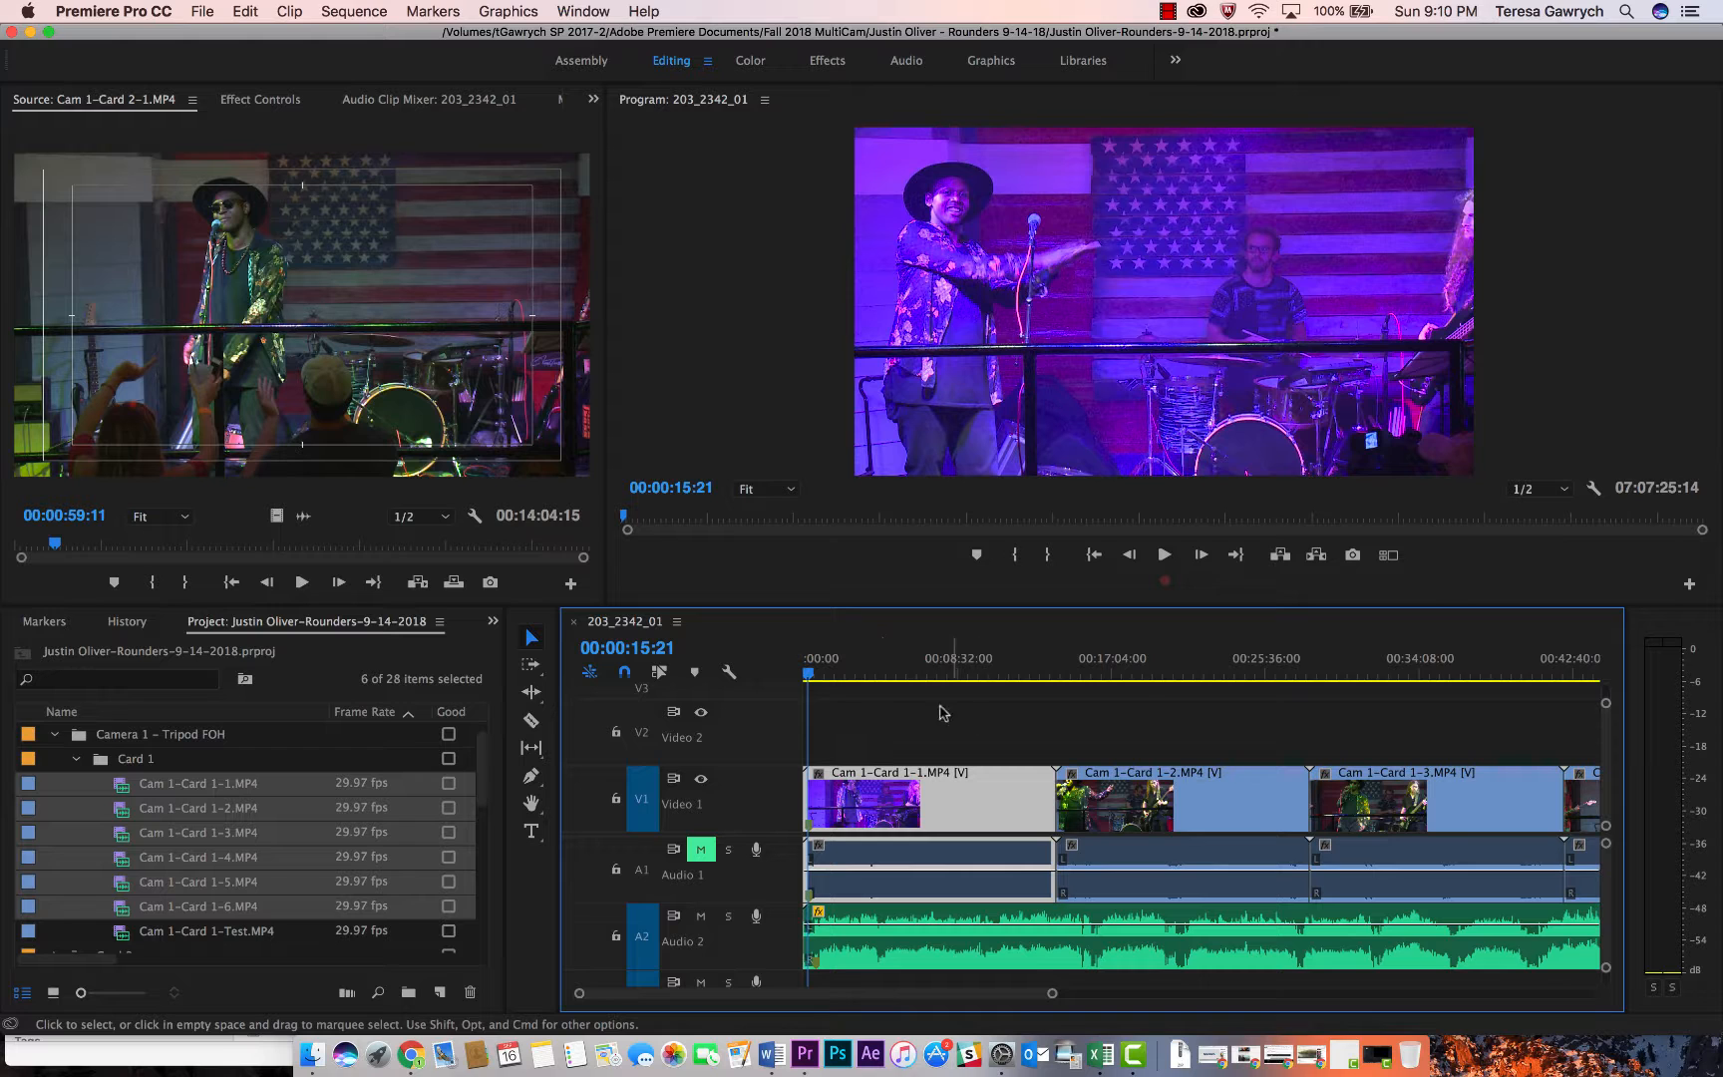
{"action": "left_click_drag", "start_coordinate": [1052, 993], "coordinate": [1211, 1017]}
{"action": "left_click_drag", "start_coordinate": [842, 752], "coordinate": [1356, 863]}
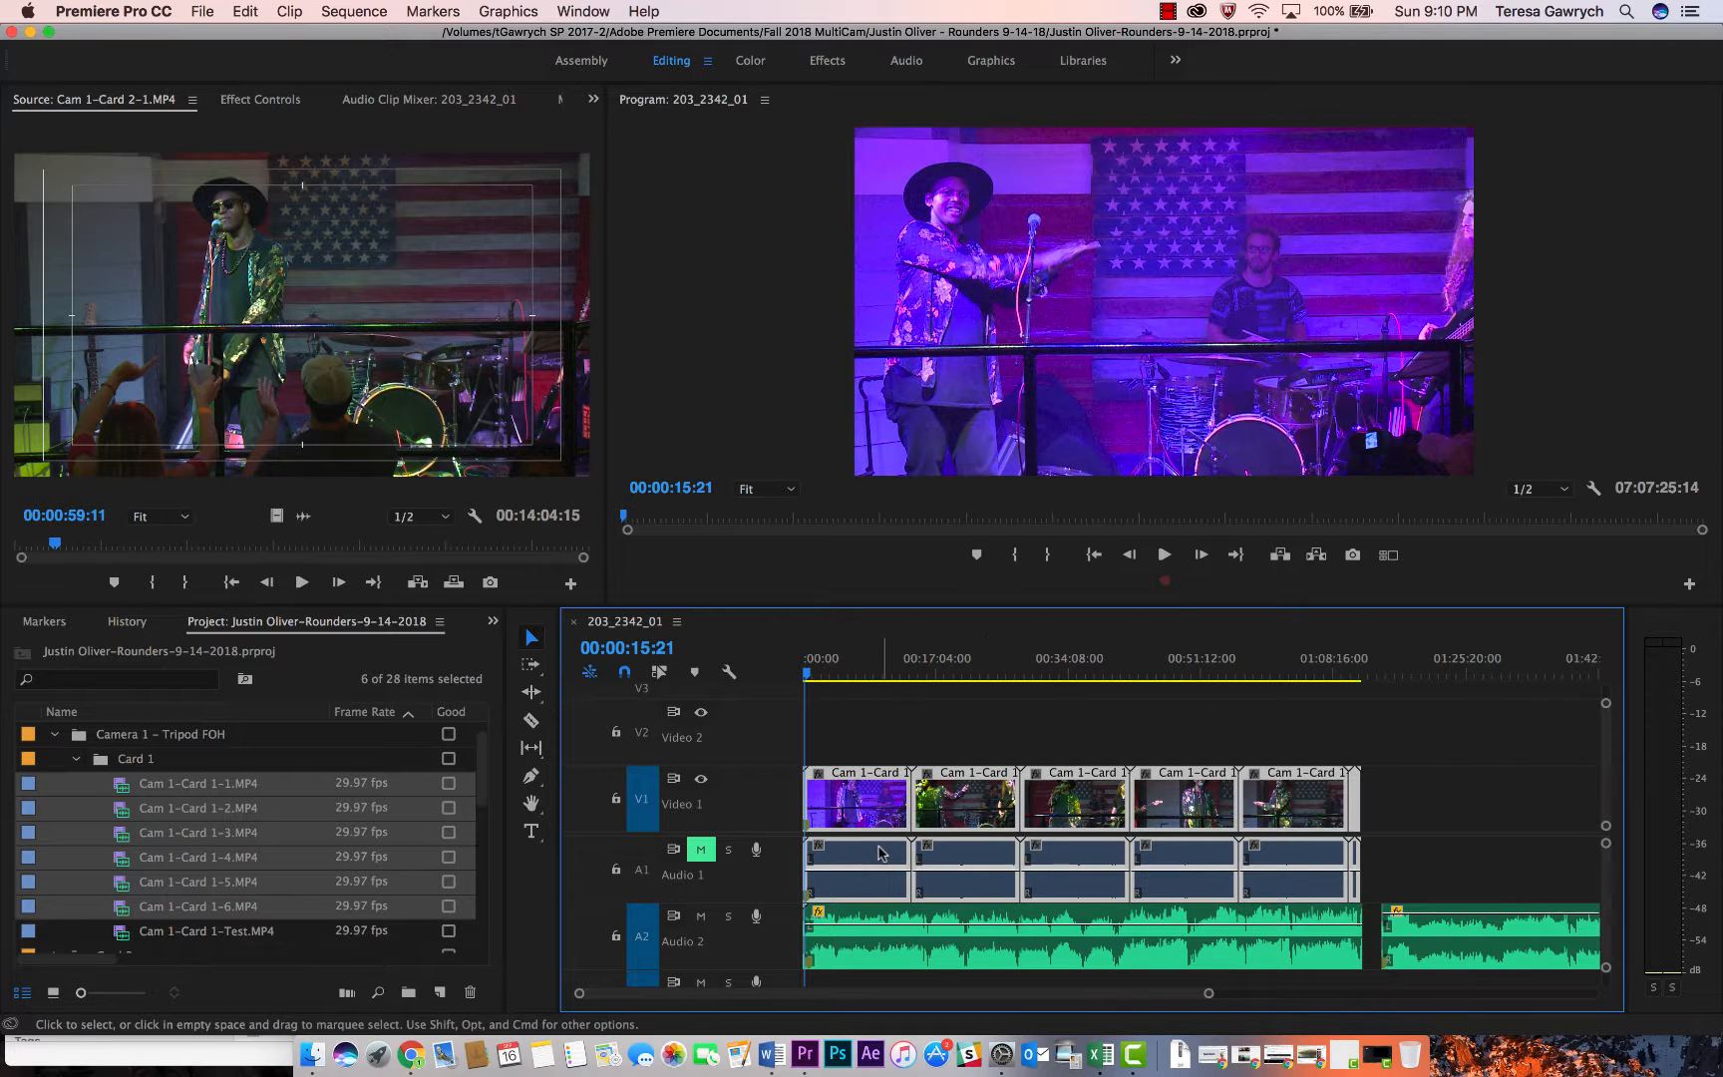
{"action": "left_click_drag", "start_coordinate": [1207, 993], "coordinate": [1031, 1007]}
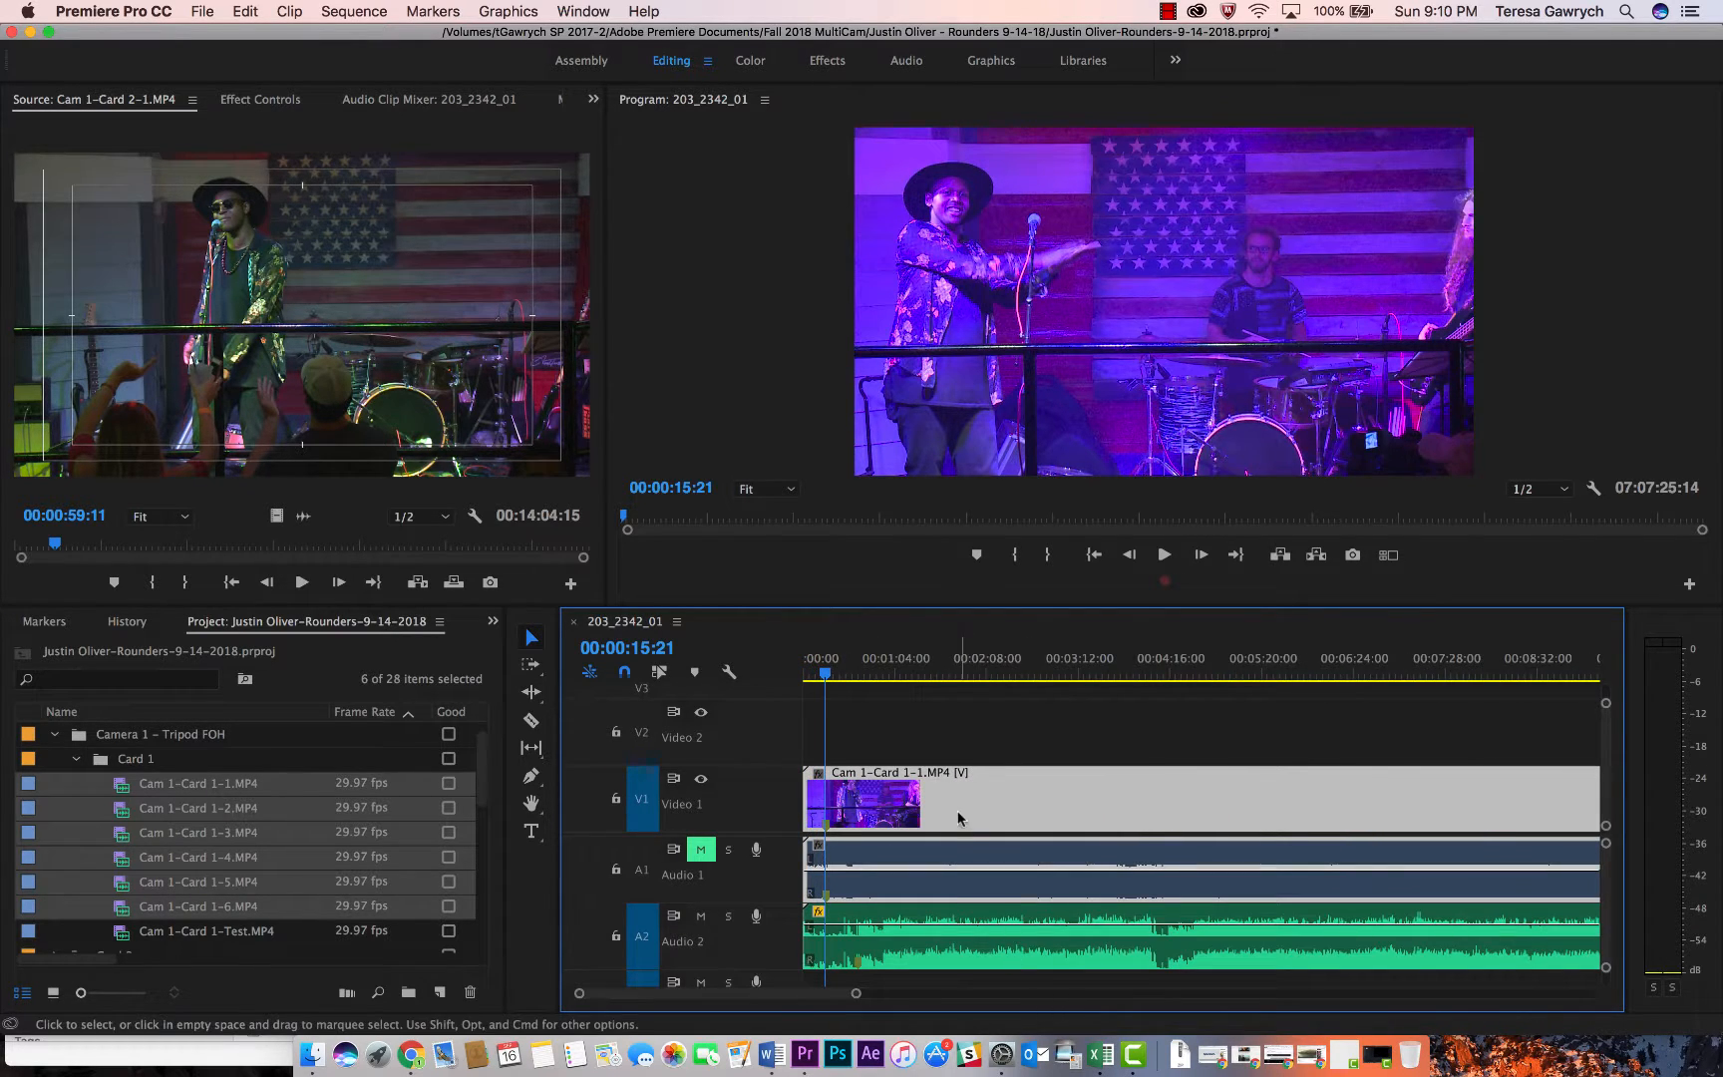
{"action": "left_click_drag", "start_coordinate": [959, 818], "coordinate": [995, 809]}
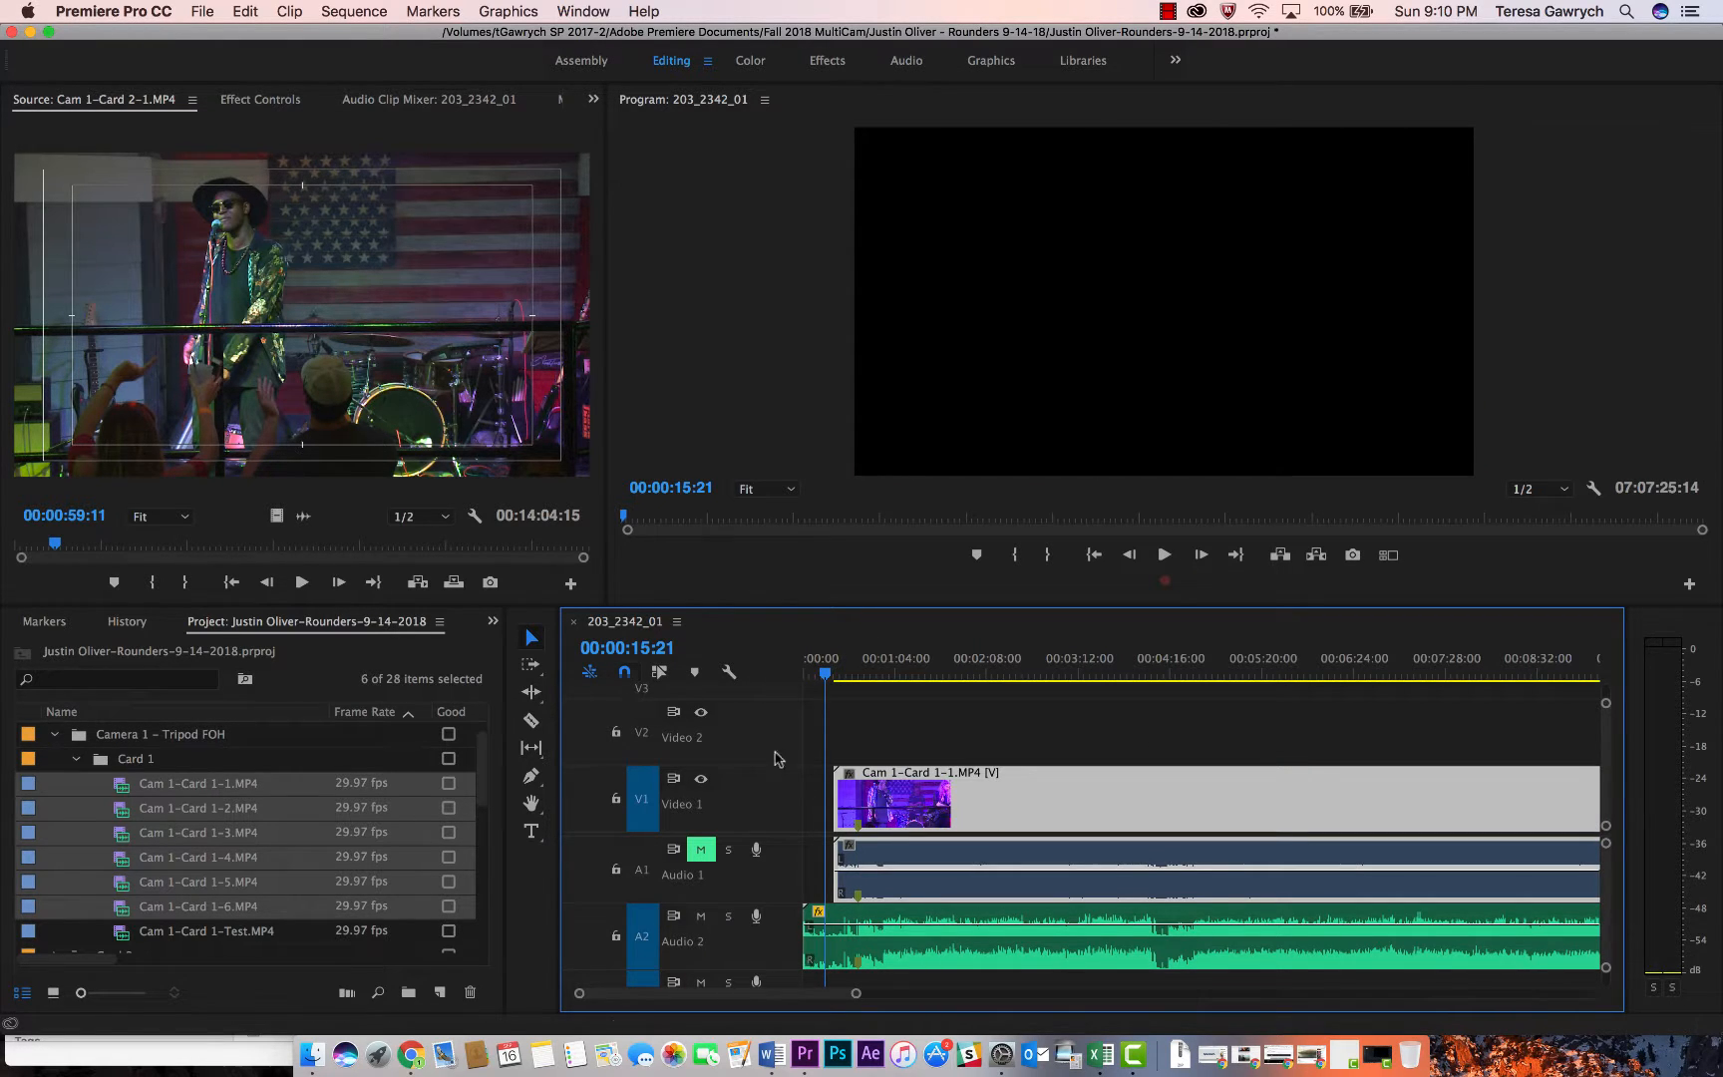
- Play the shifted clips from 00:00:34:10 to check their sync with the board mix
{"action": "left_click", "coordinate": [854, 670]}
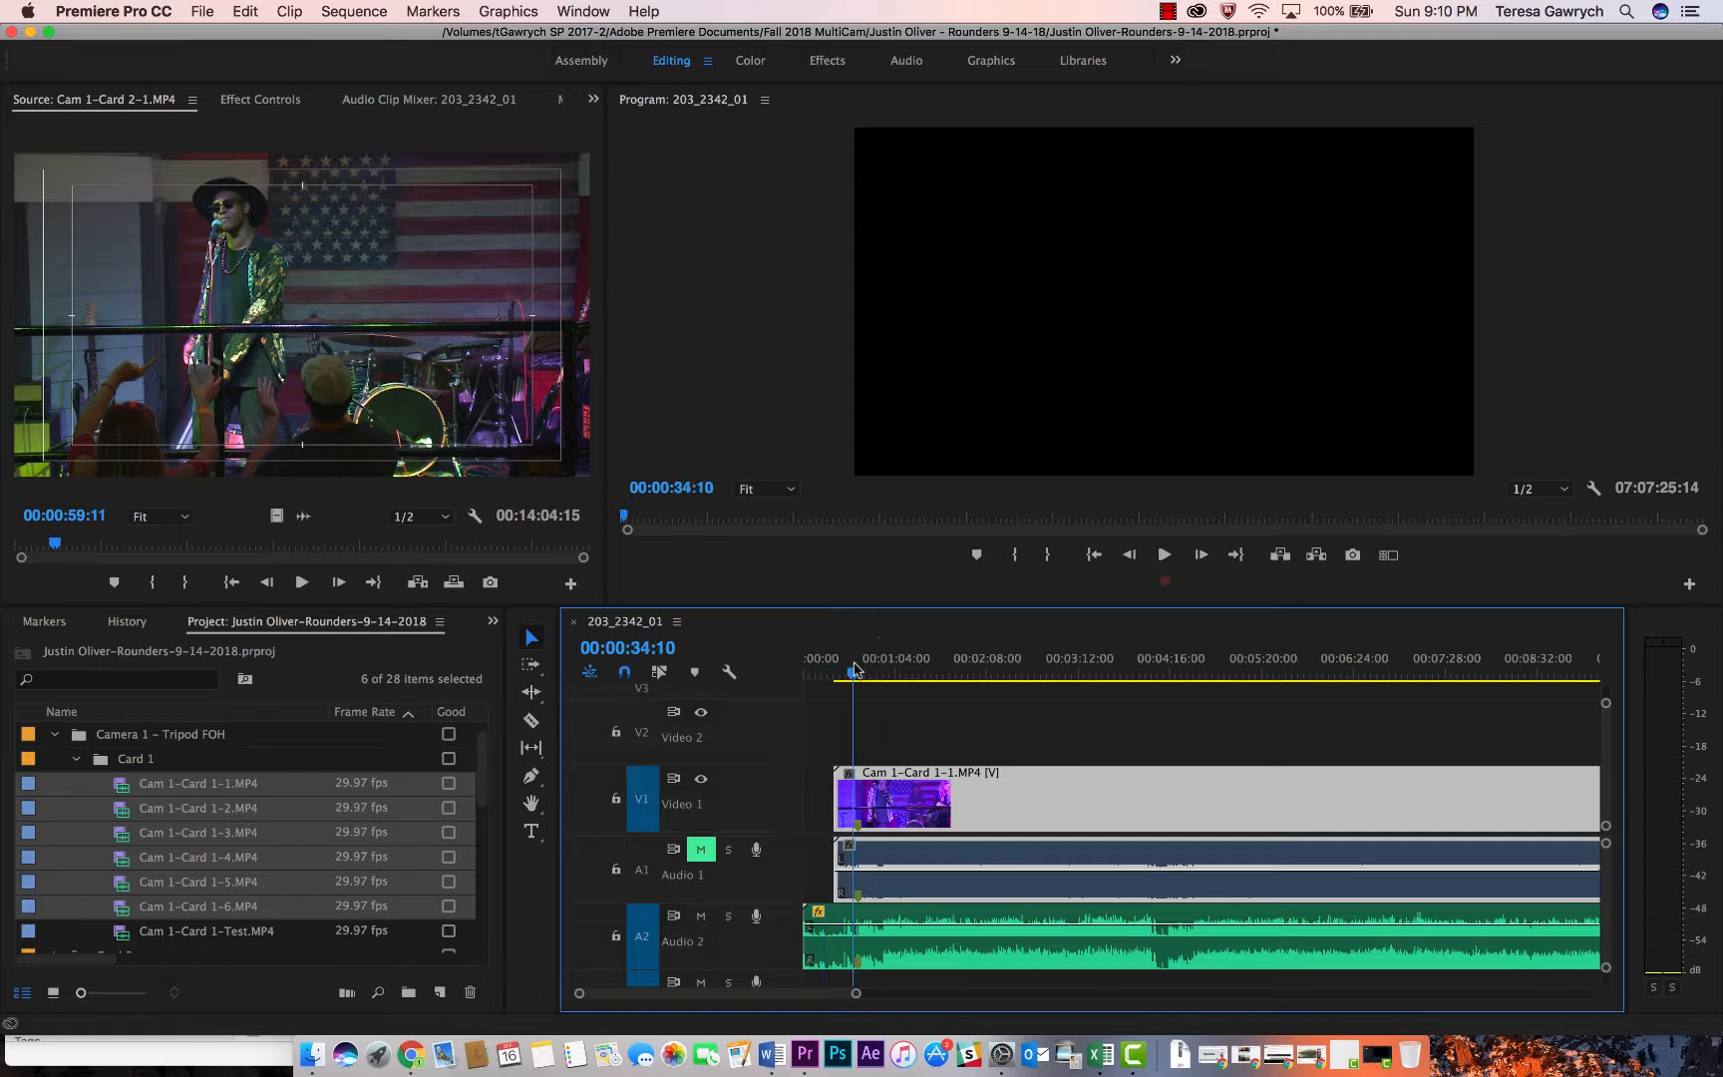
{"action": "key", "text": "space"}
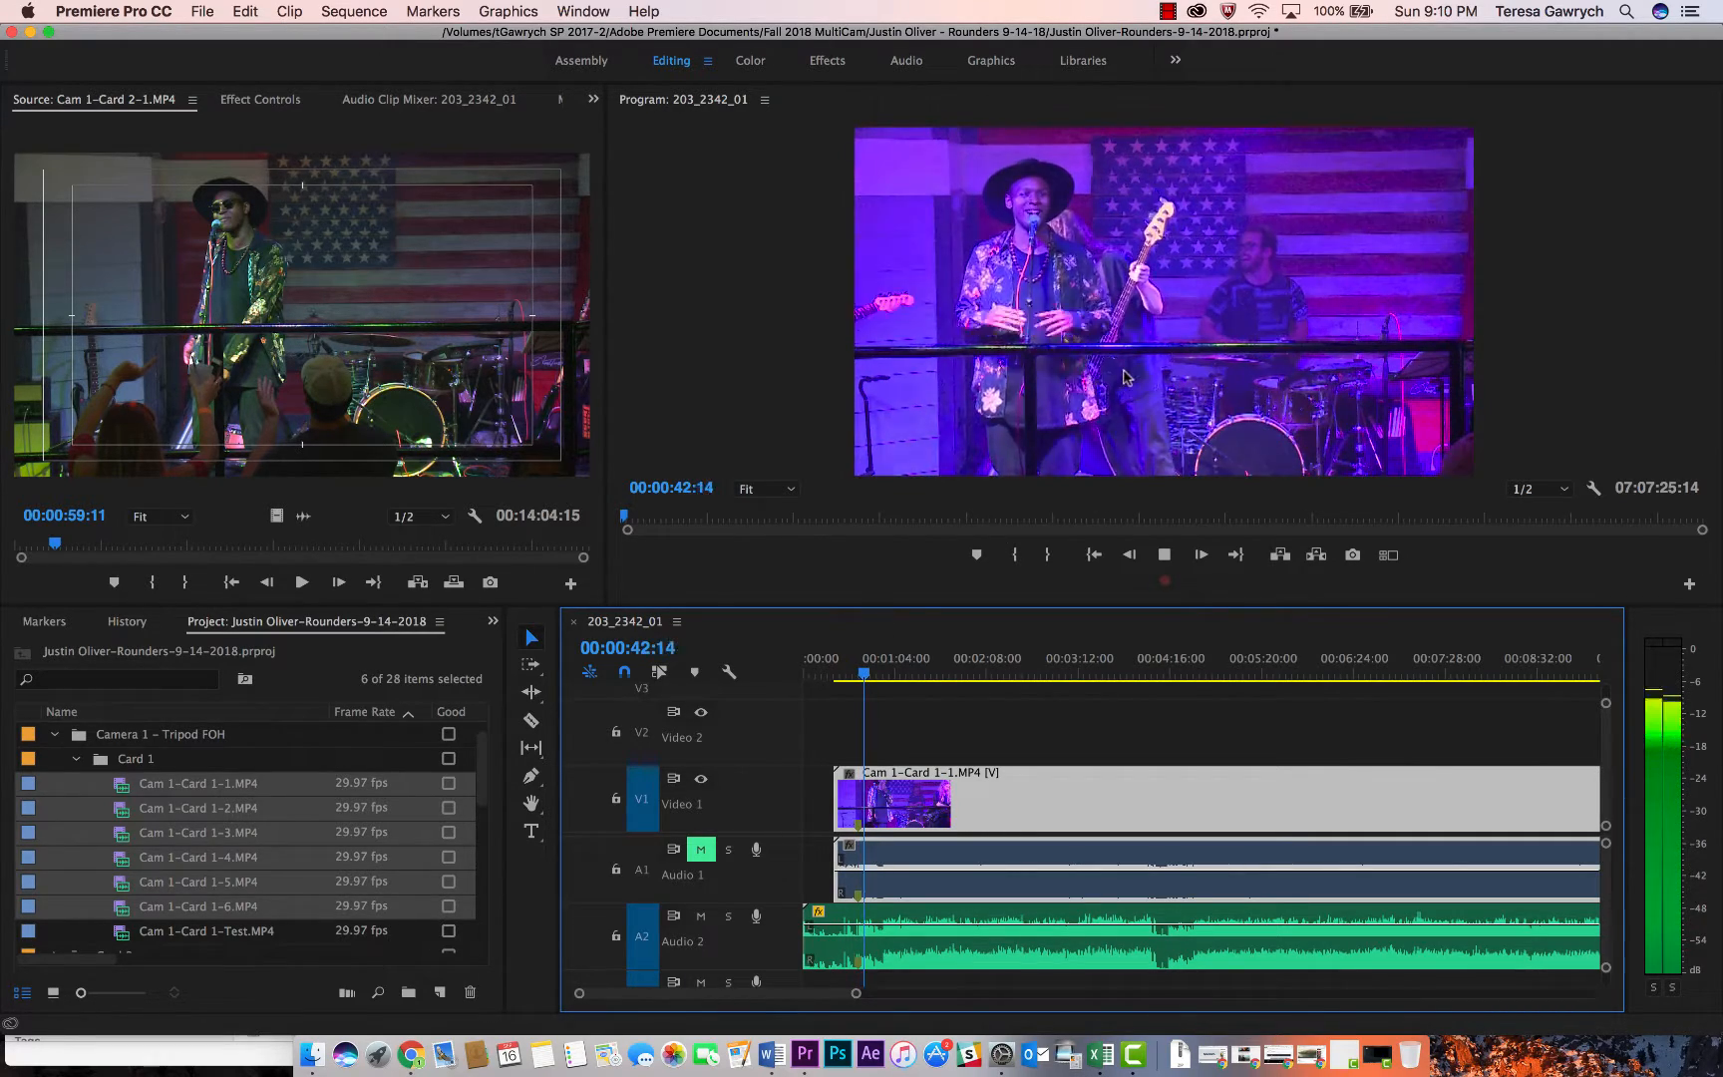
{"action": "key", "text": "space"}
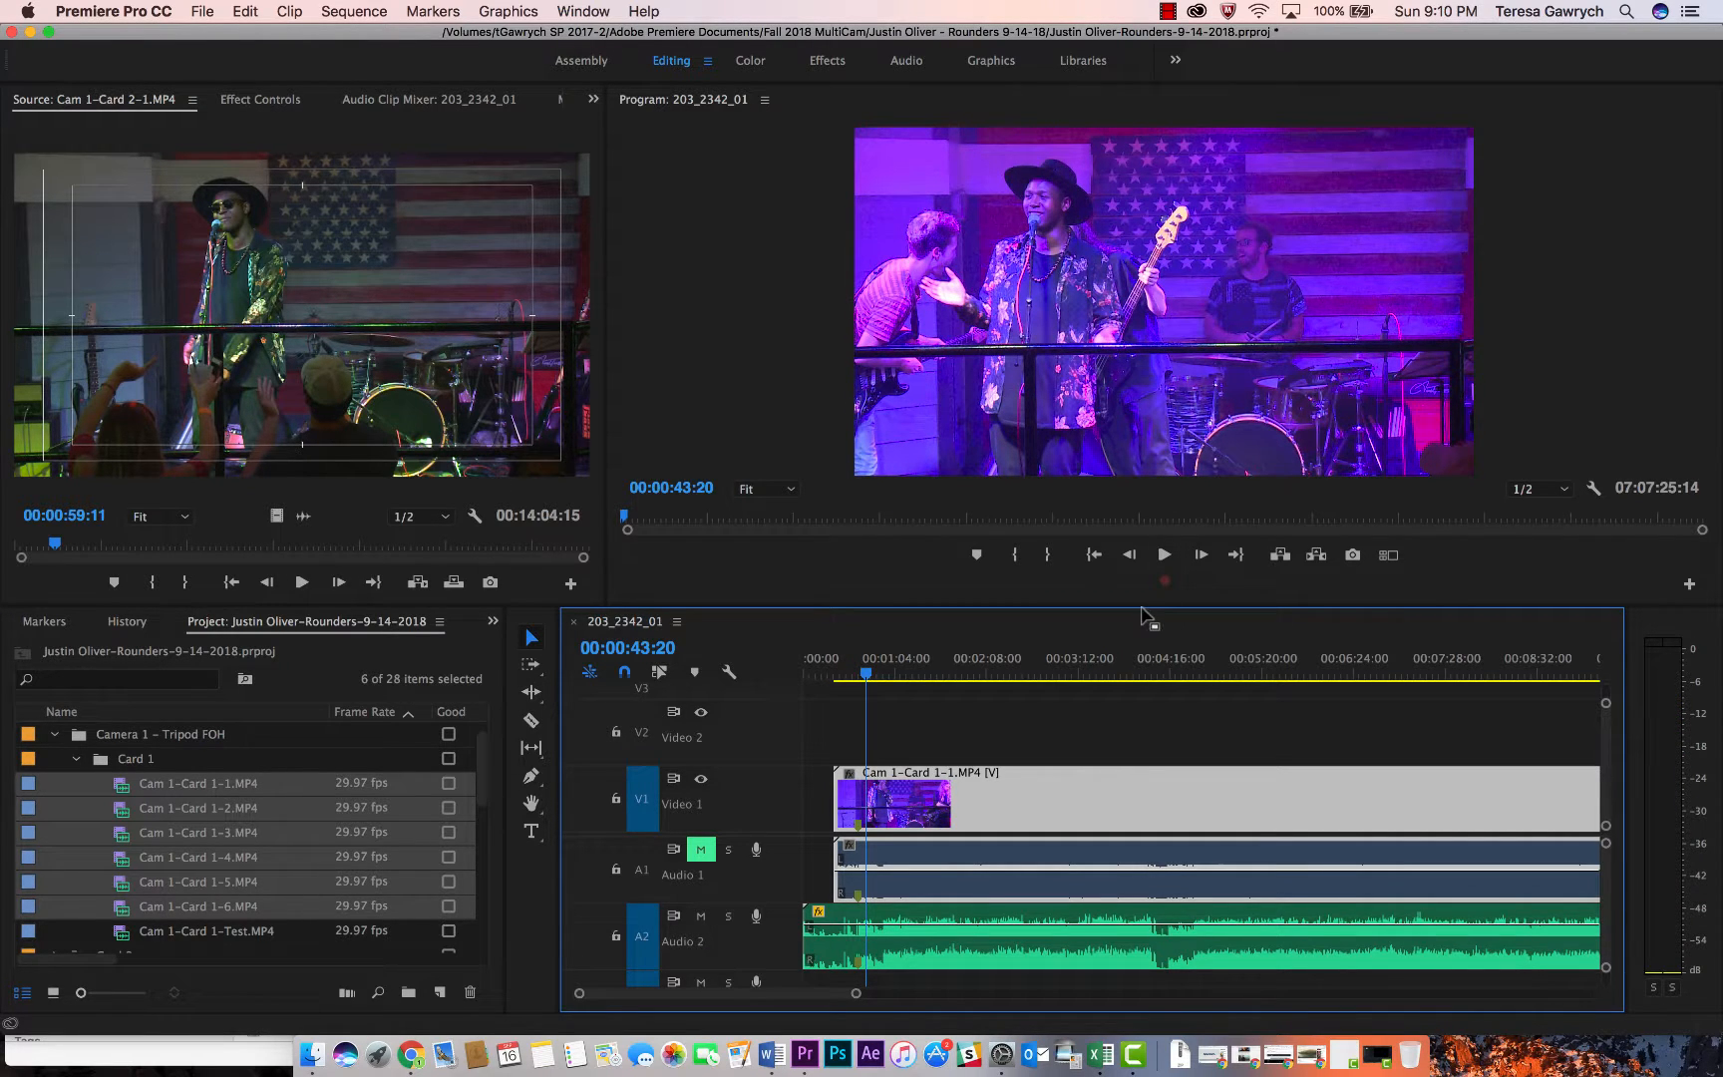
- Check the sync in a temporarily enlarged Program monitor, playing from 00:00:43:20 and around 00:04:57
{"action": "left_click_drag", "start_coordinate": [1141, 606], "coordinate": [1146, 837]}
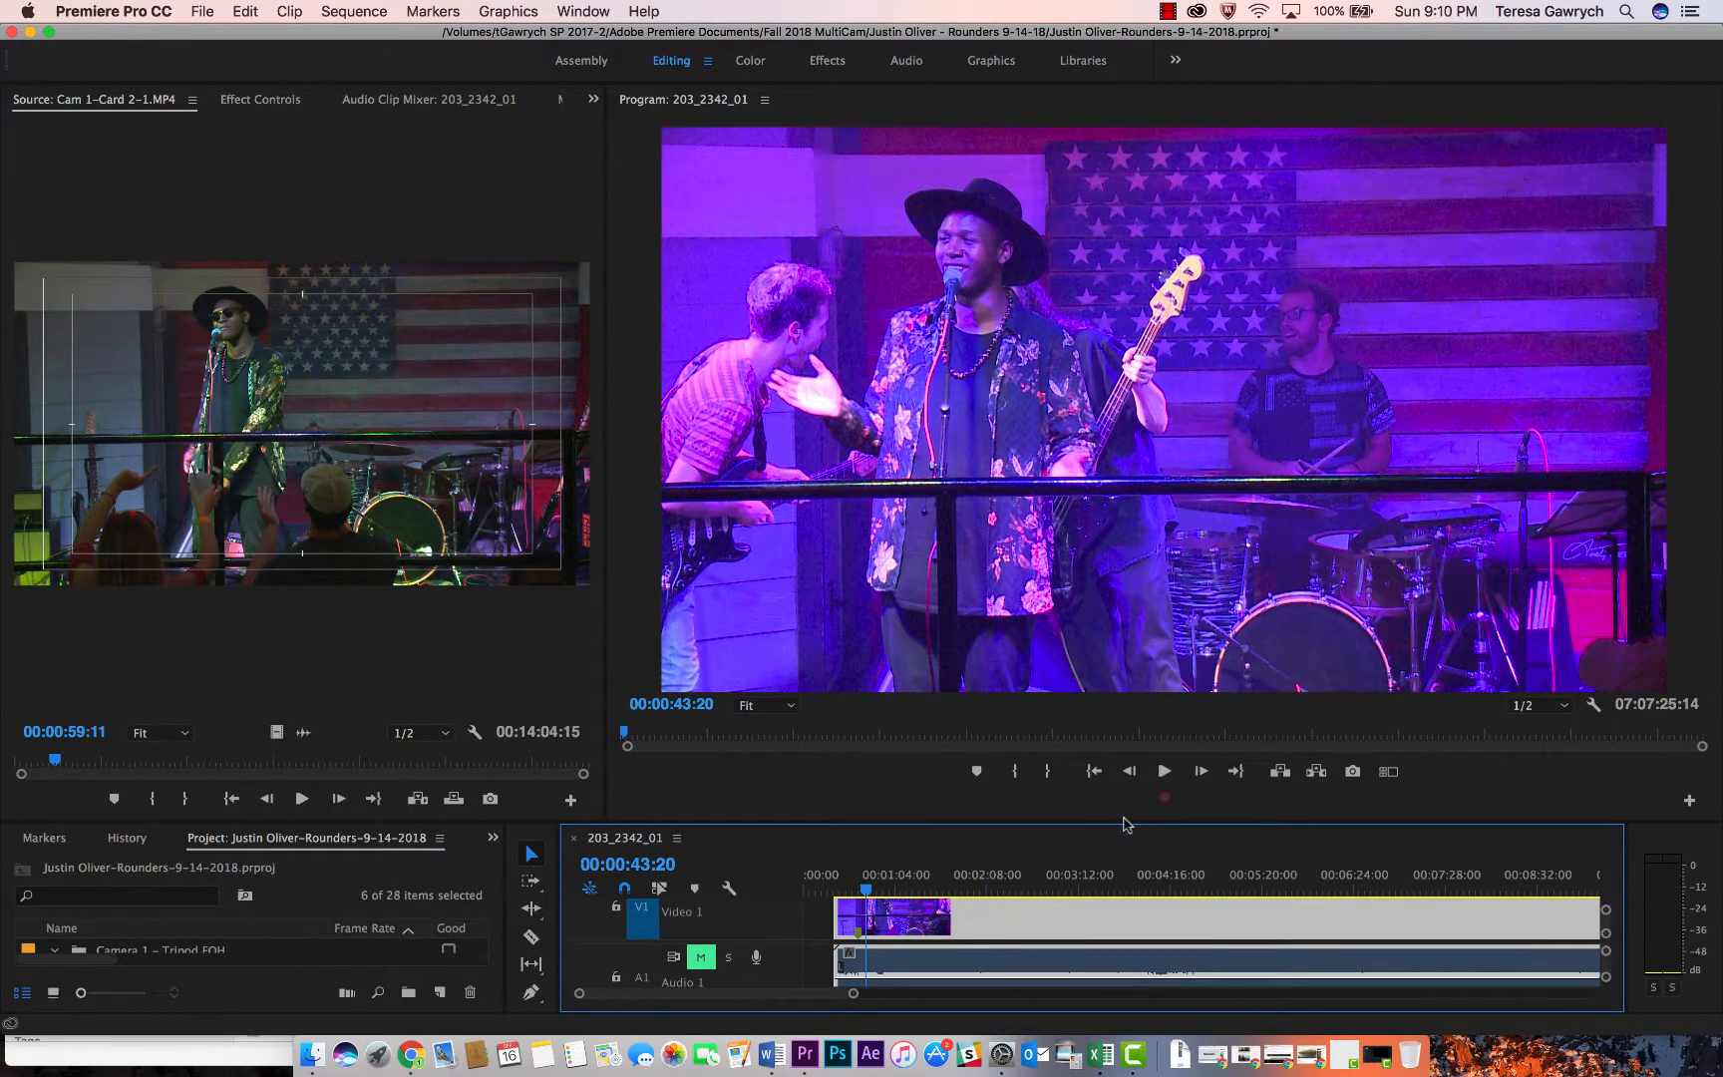
{"action": "left_click_drag", "start_coordinate": [1126, 821], "coordinate": [1124, 887]}
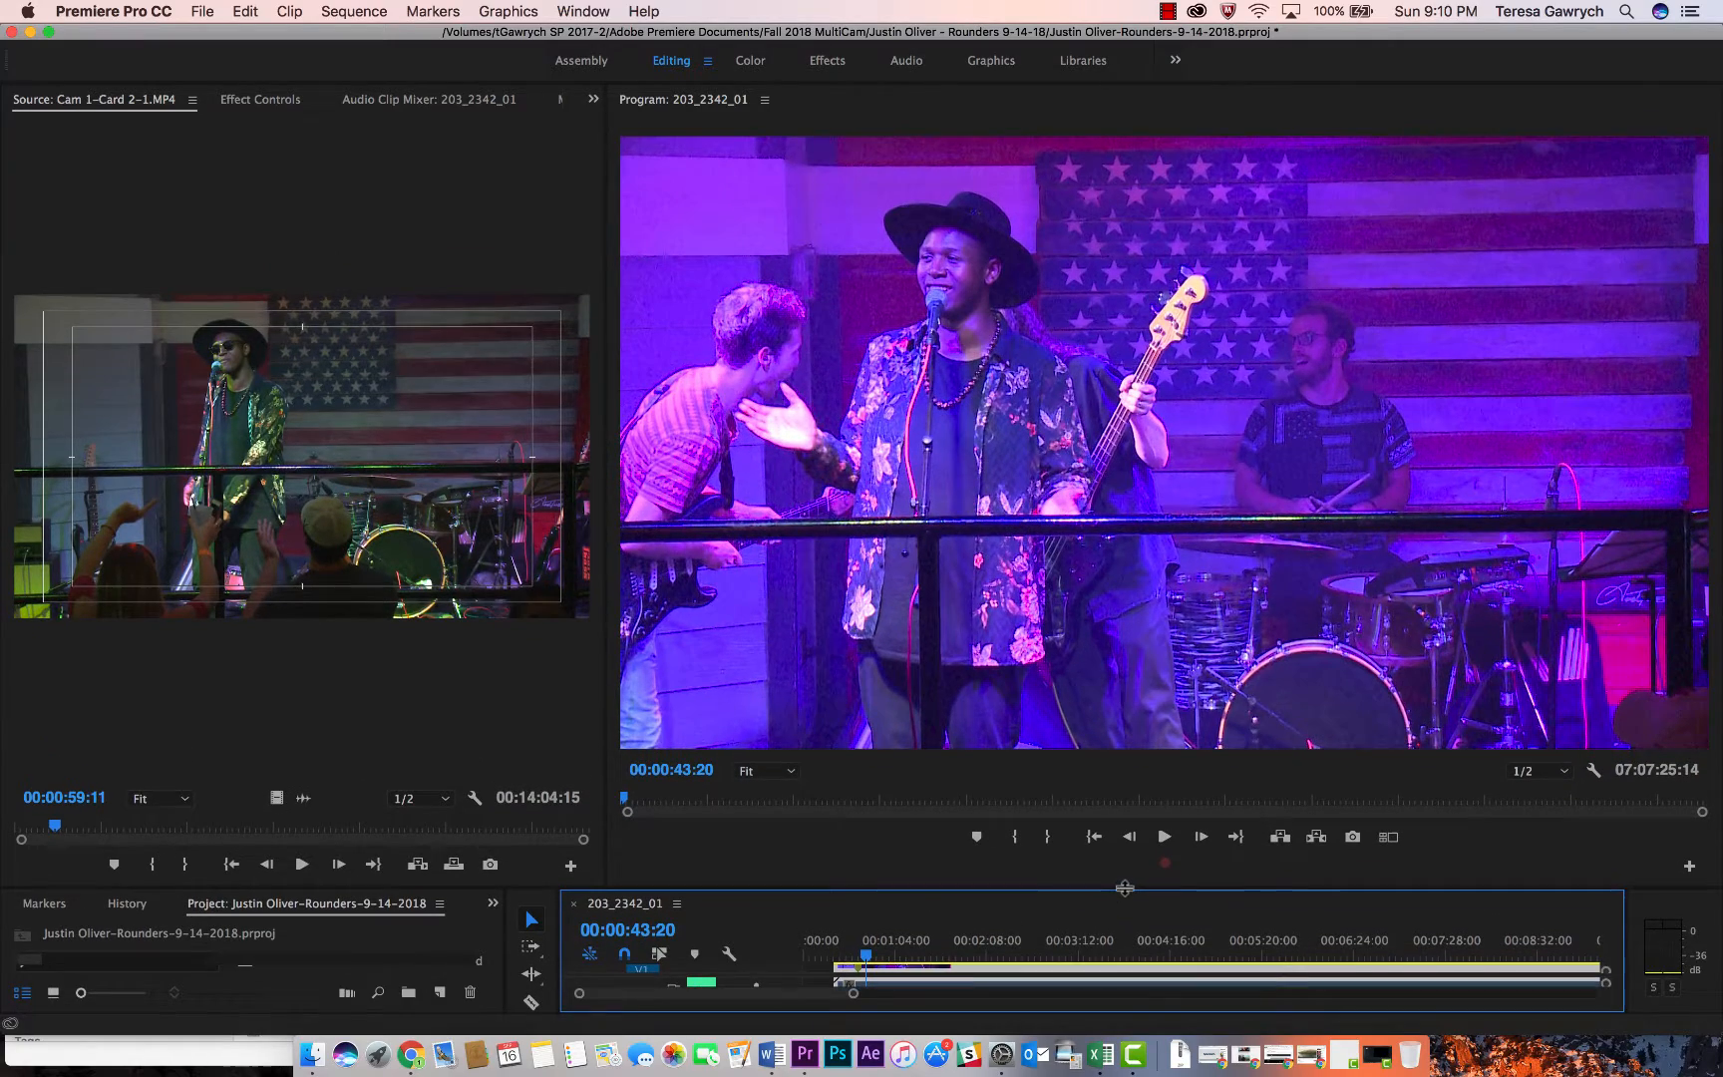
{"action": "left_click", "coordinate": [1166, 841]}
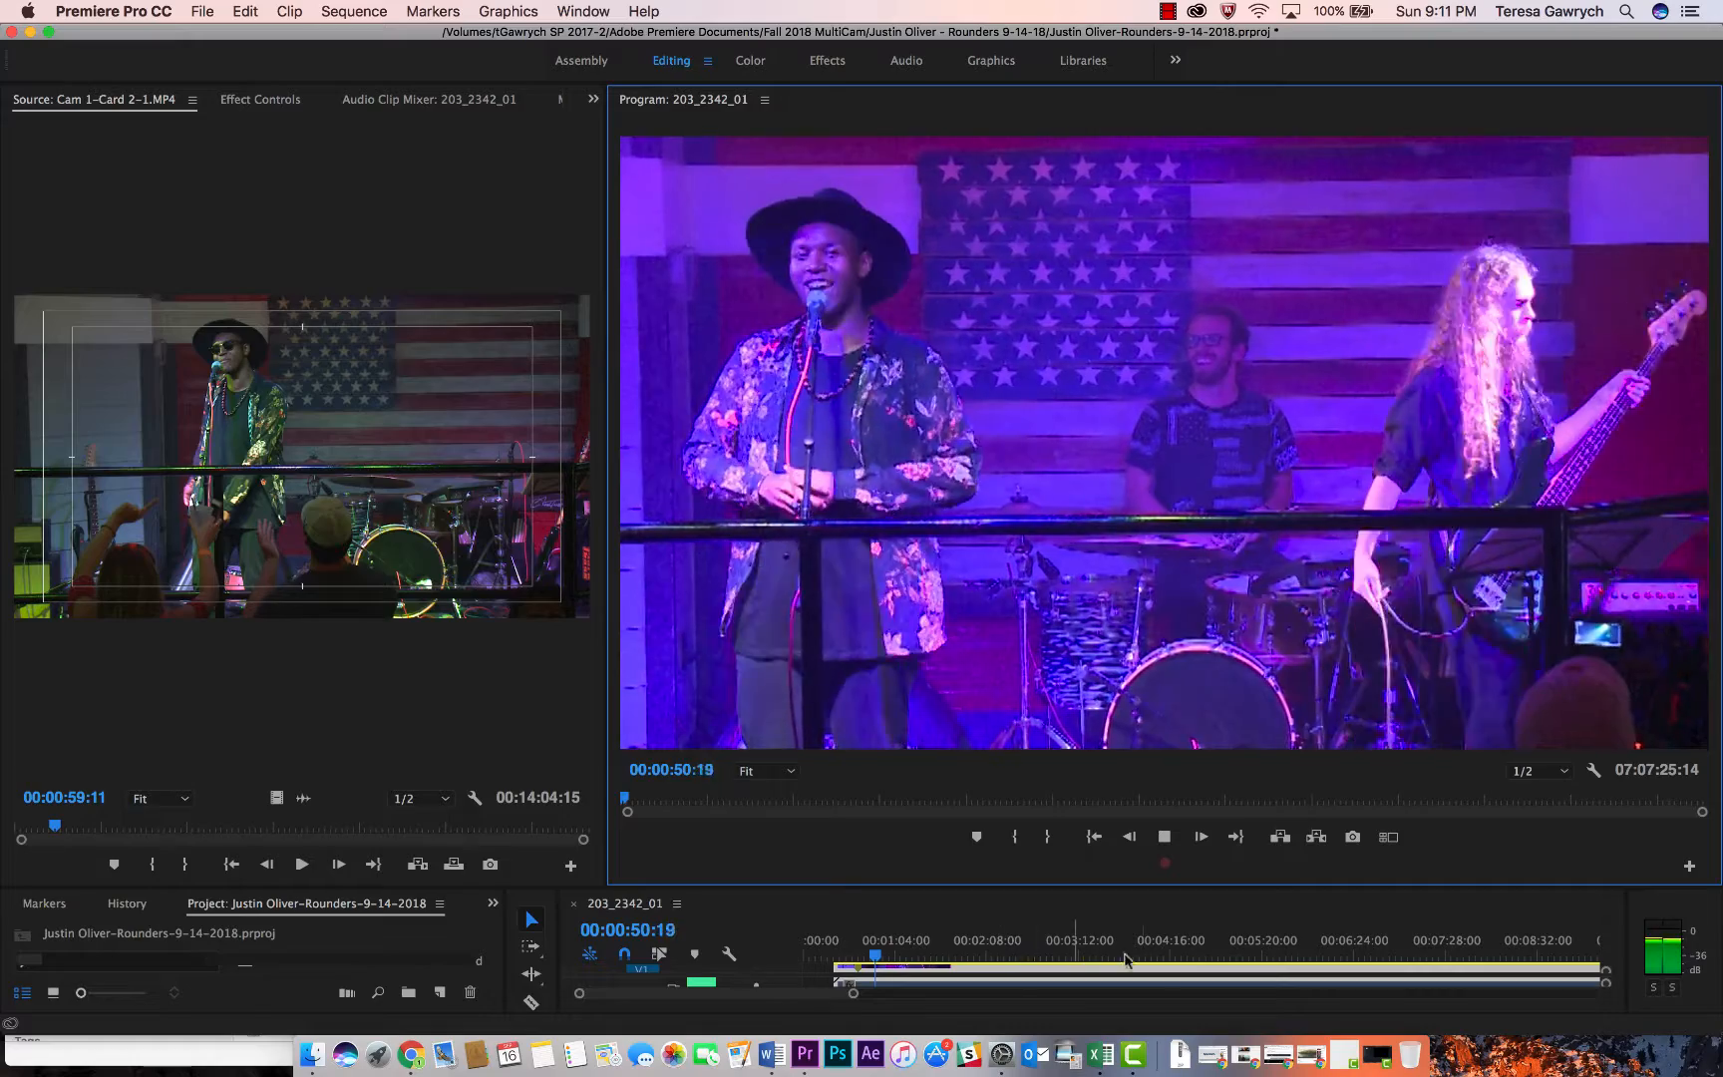
{"action": "left_click", "coordinate": [1219, 942]}
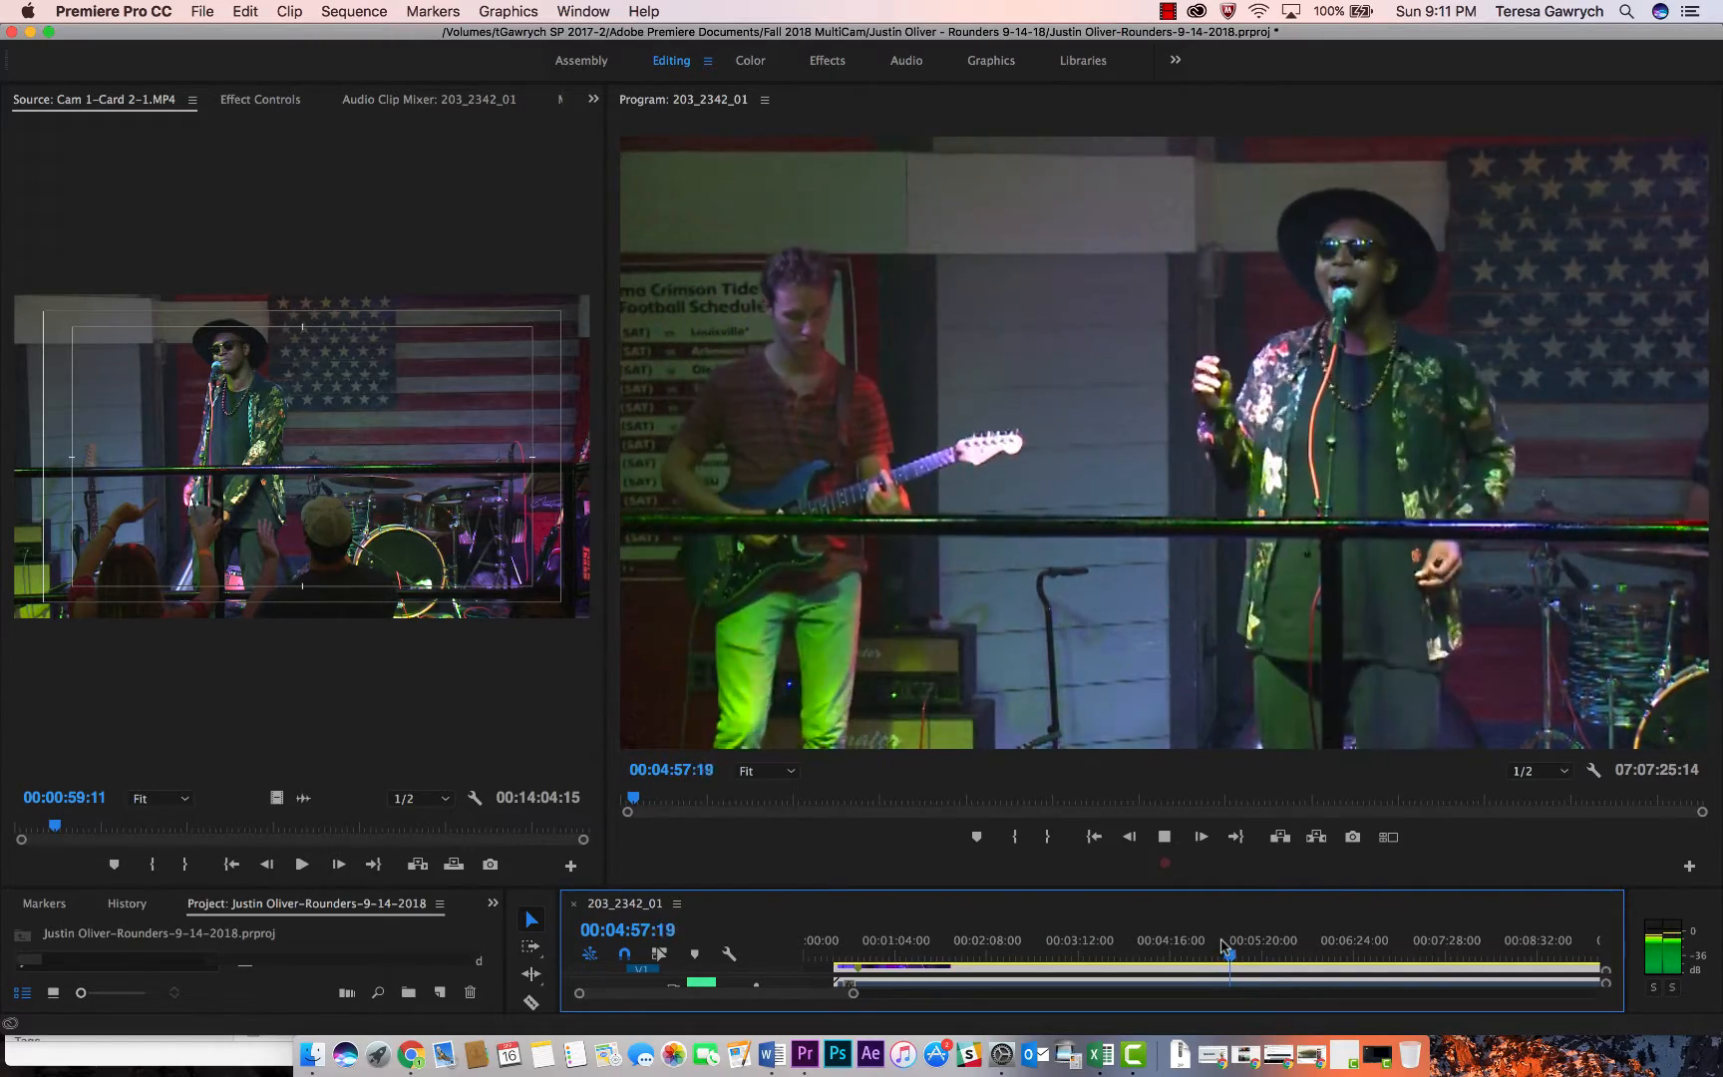
{"action": "key", "text": "space"}
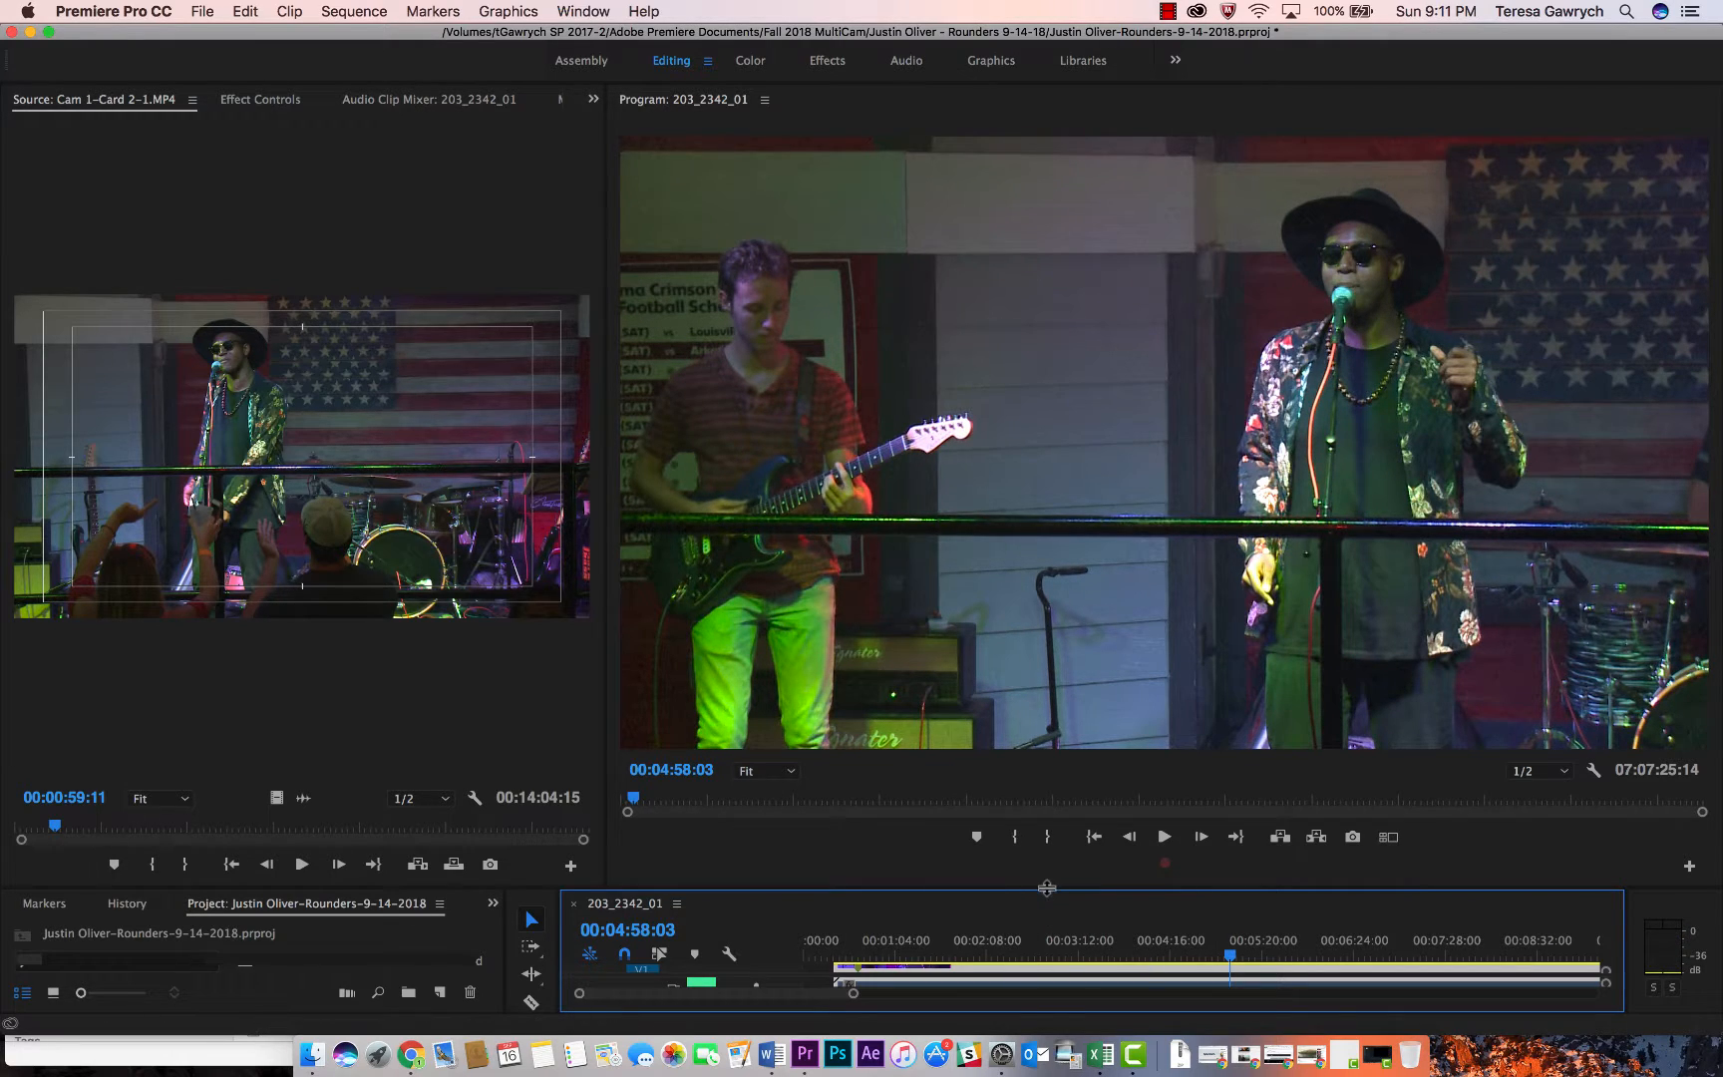
{"action": "left_click_drag", "start_coordinate": [1045, 888], "coordinate": [1029, 657]}
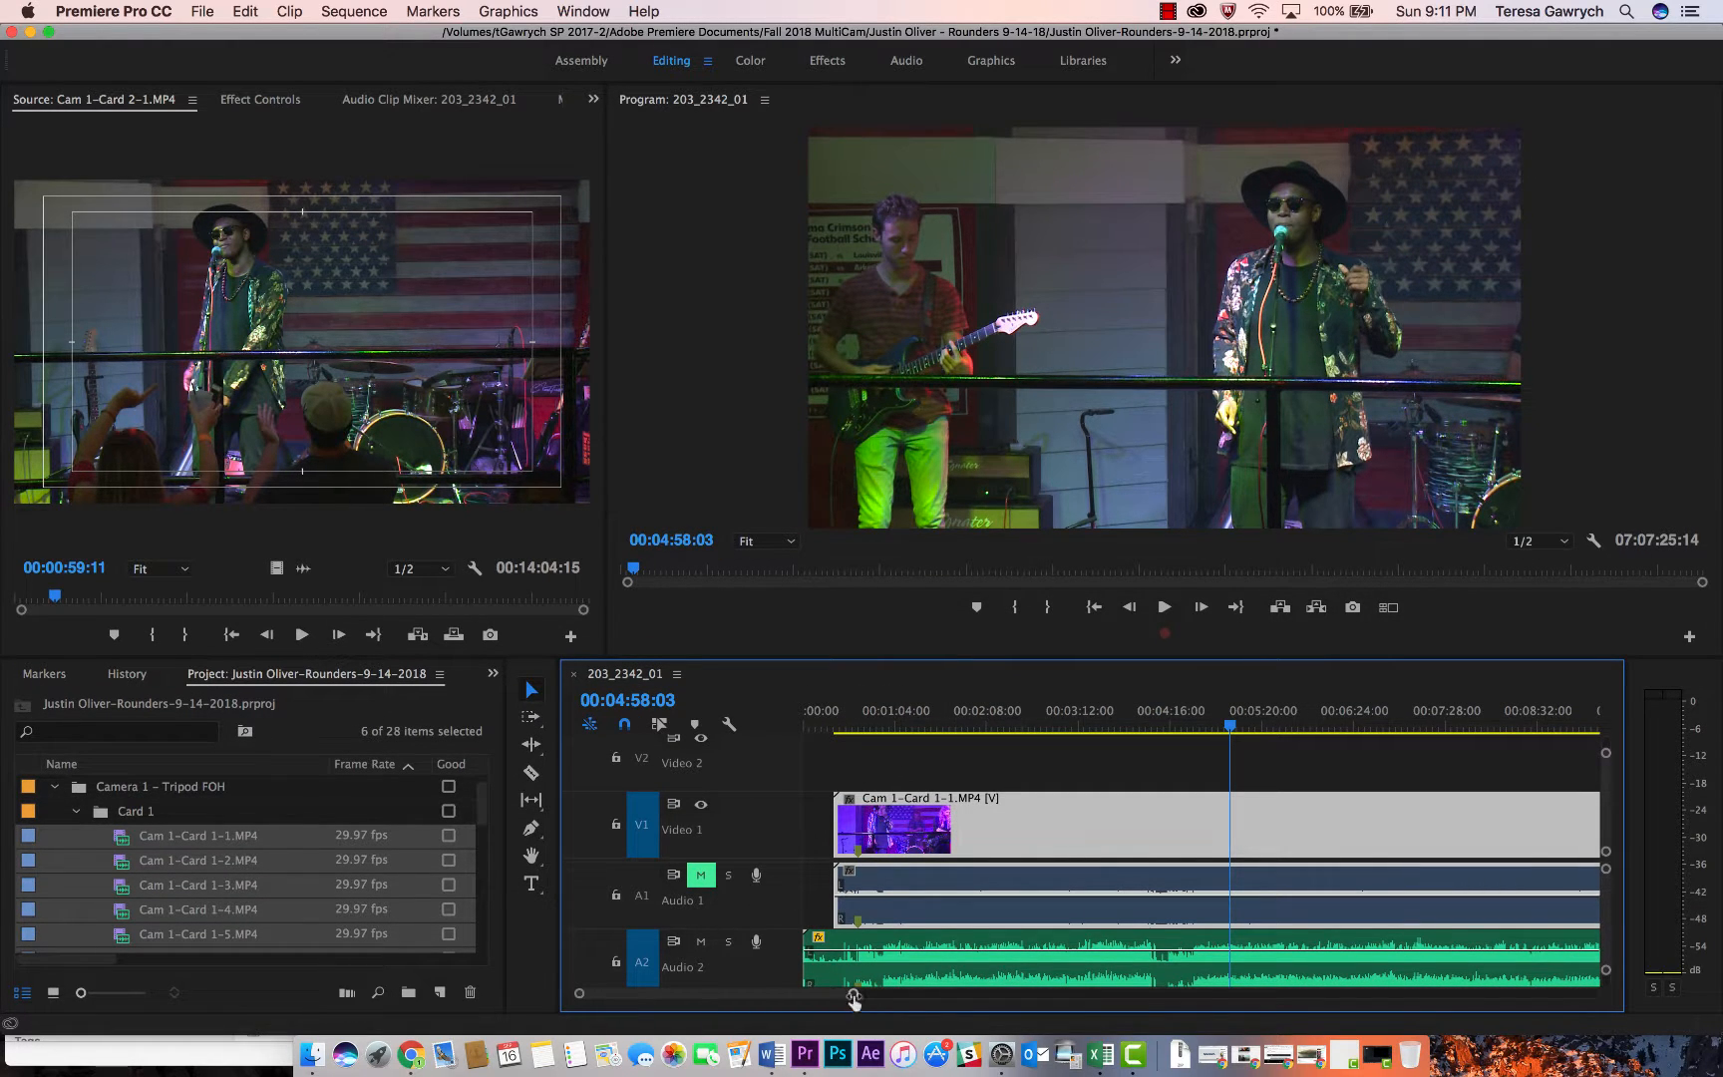
- Check the sync near the end of the first board mix clip, playing around 01:09:38 and 01:11:16
{"action": "left_click_drag", "start_coordinate": [854, 994], "coordinate": [1268, 992]}
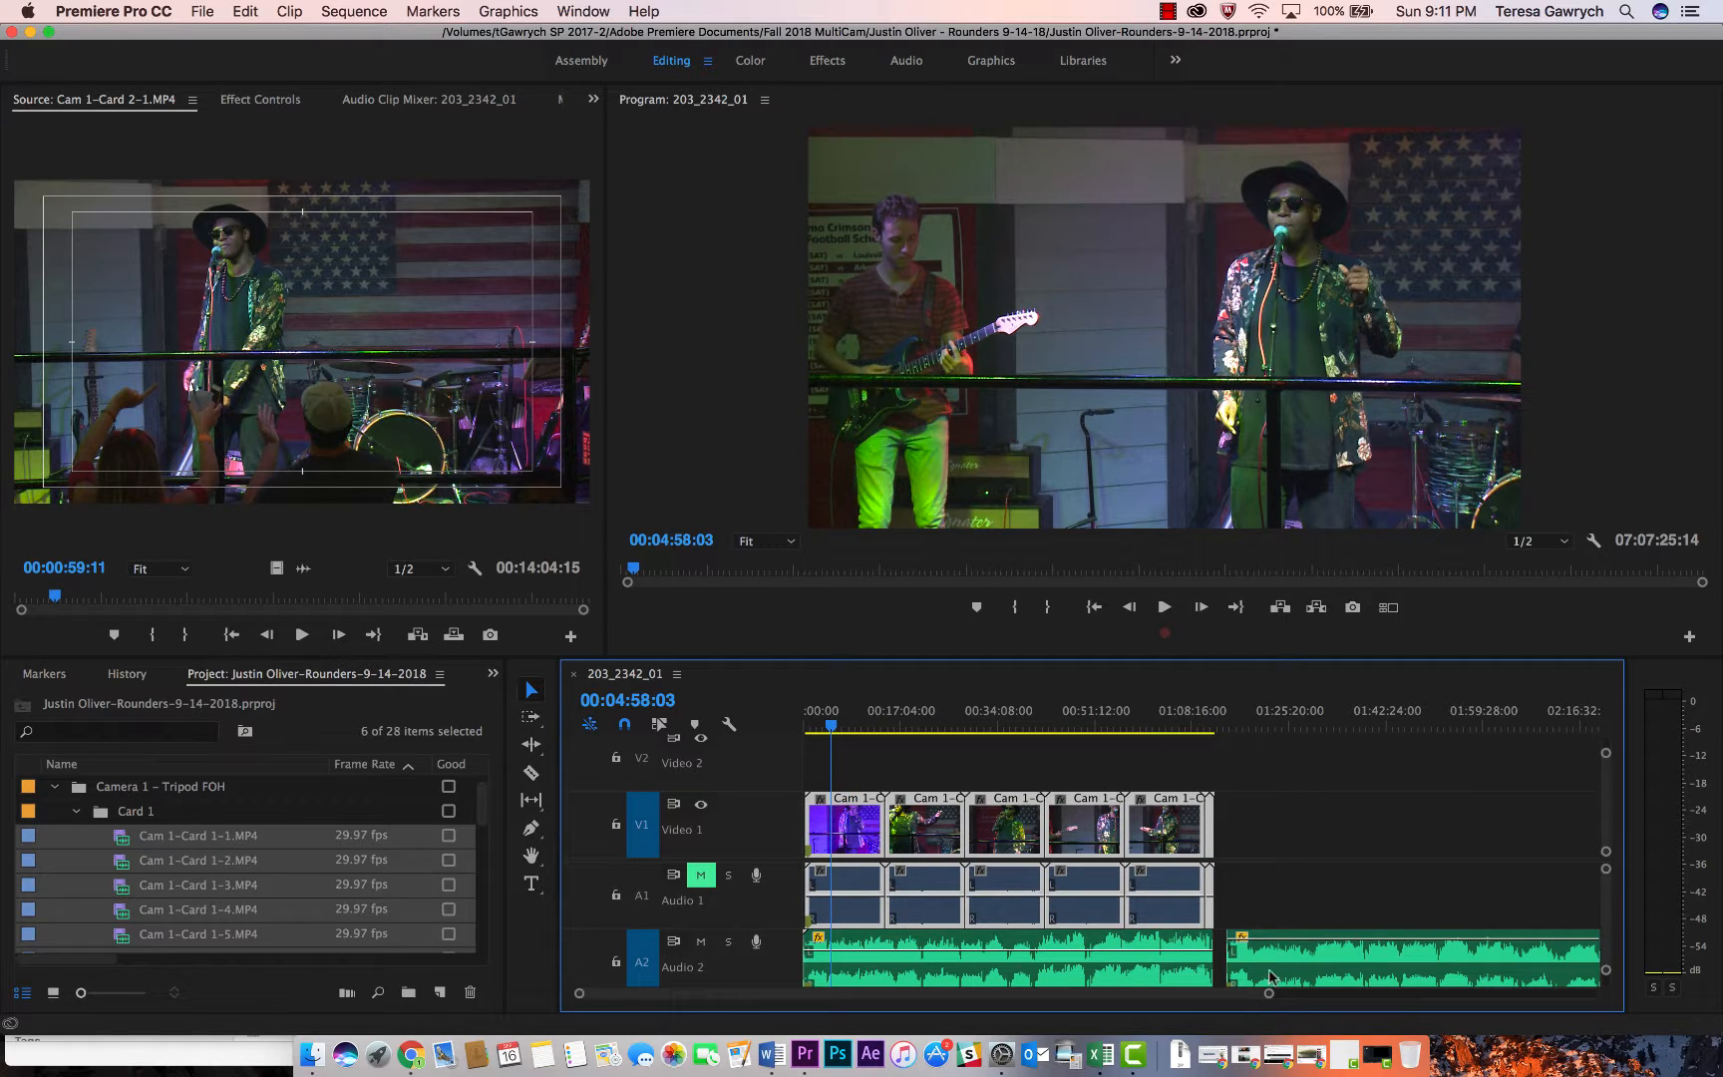
{"action": "left_click", "coordinate": [1200, 724]}
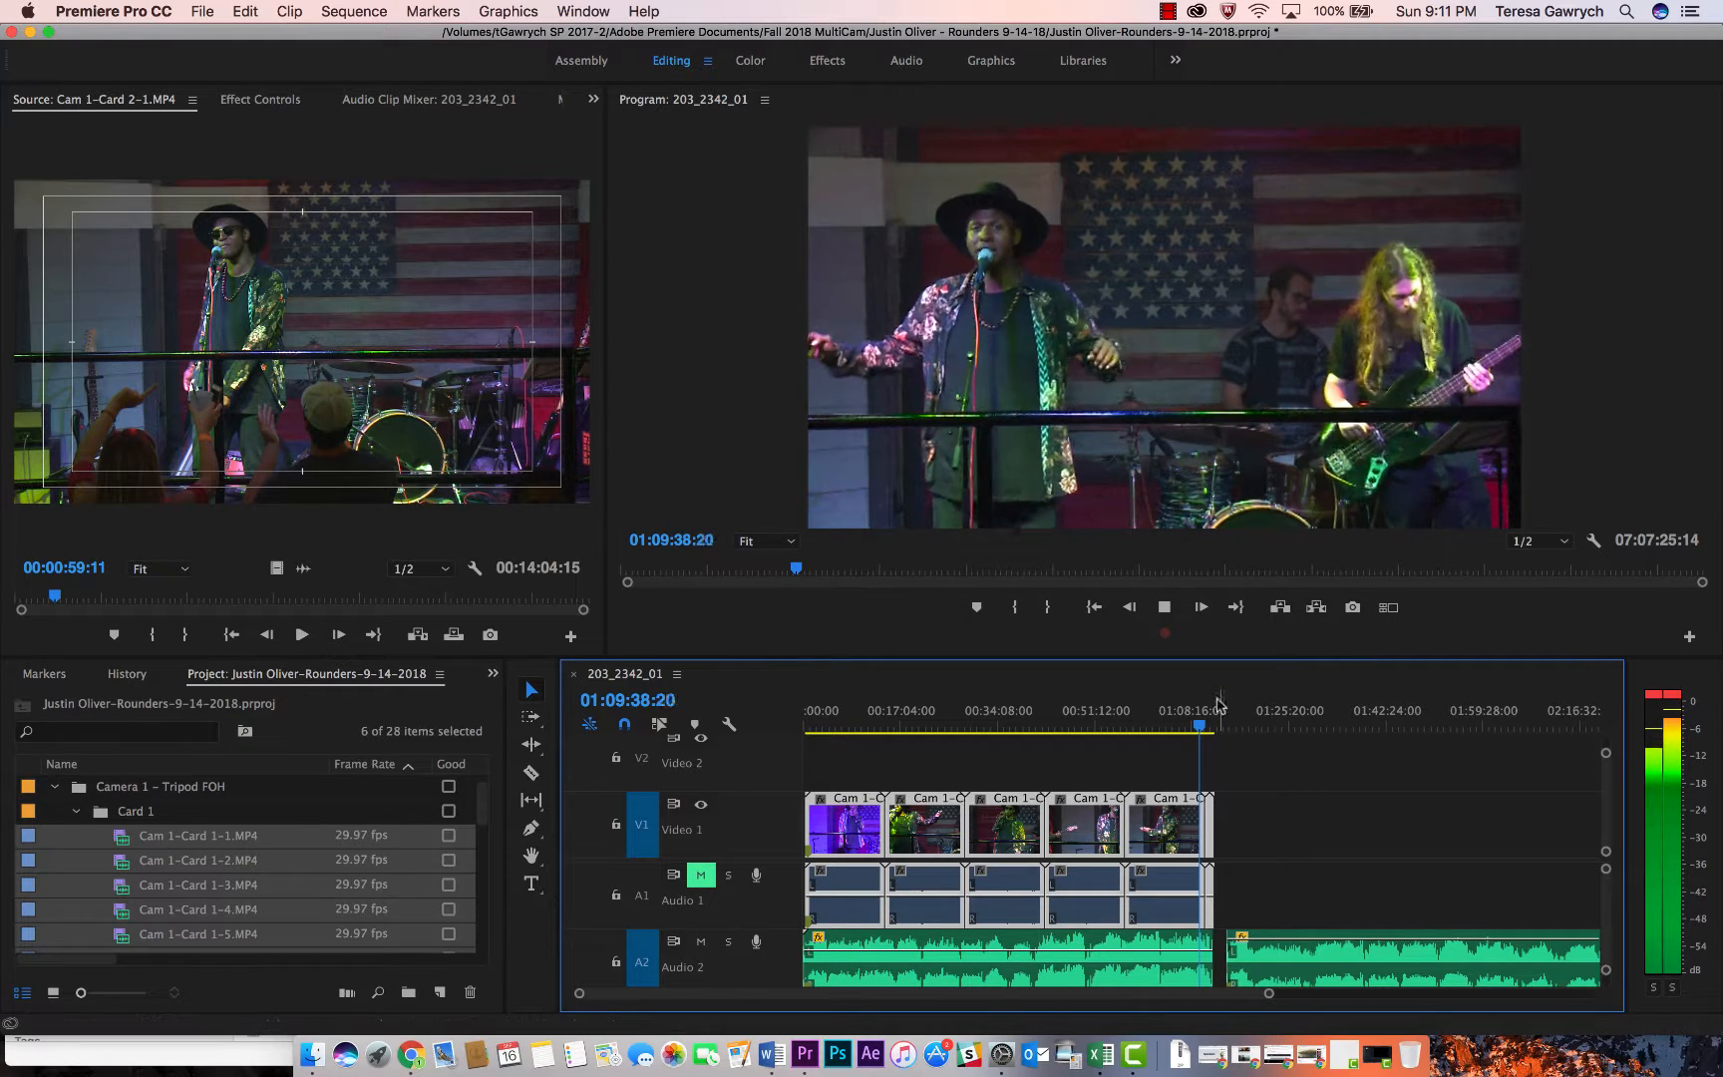
{"action": "left_click", "coordinate": [1215, 724]}
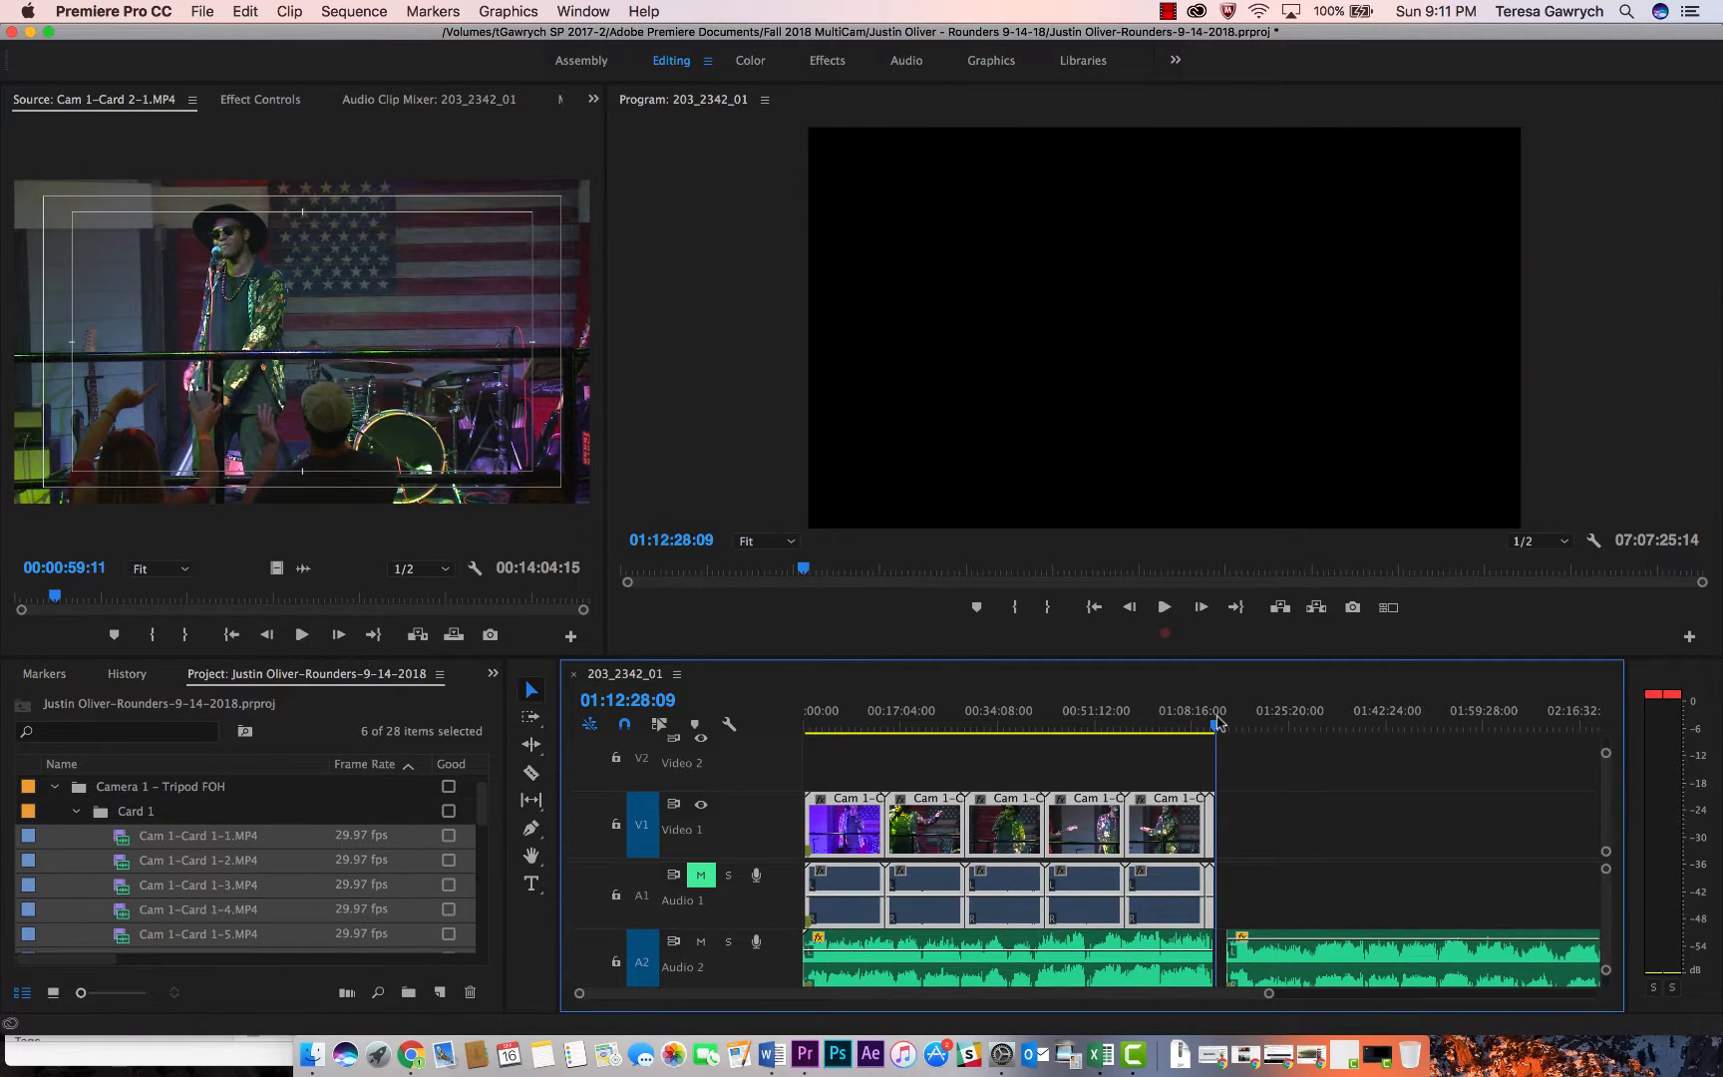
{"action": "left_click", "coordinate": [1208, 725]}
{"action": "key", "text": "space"}
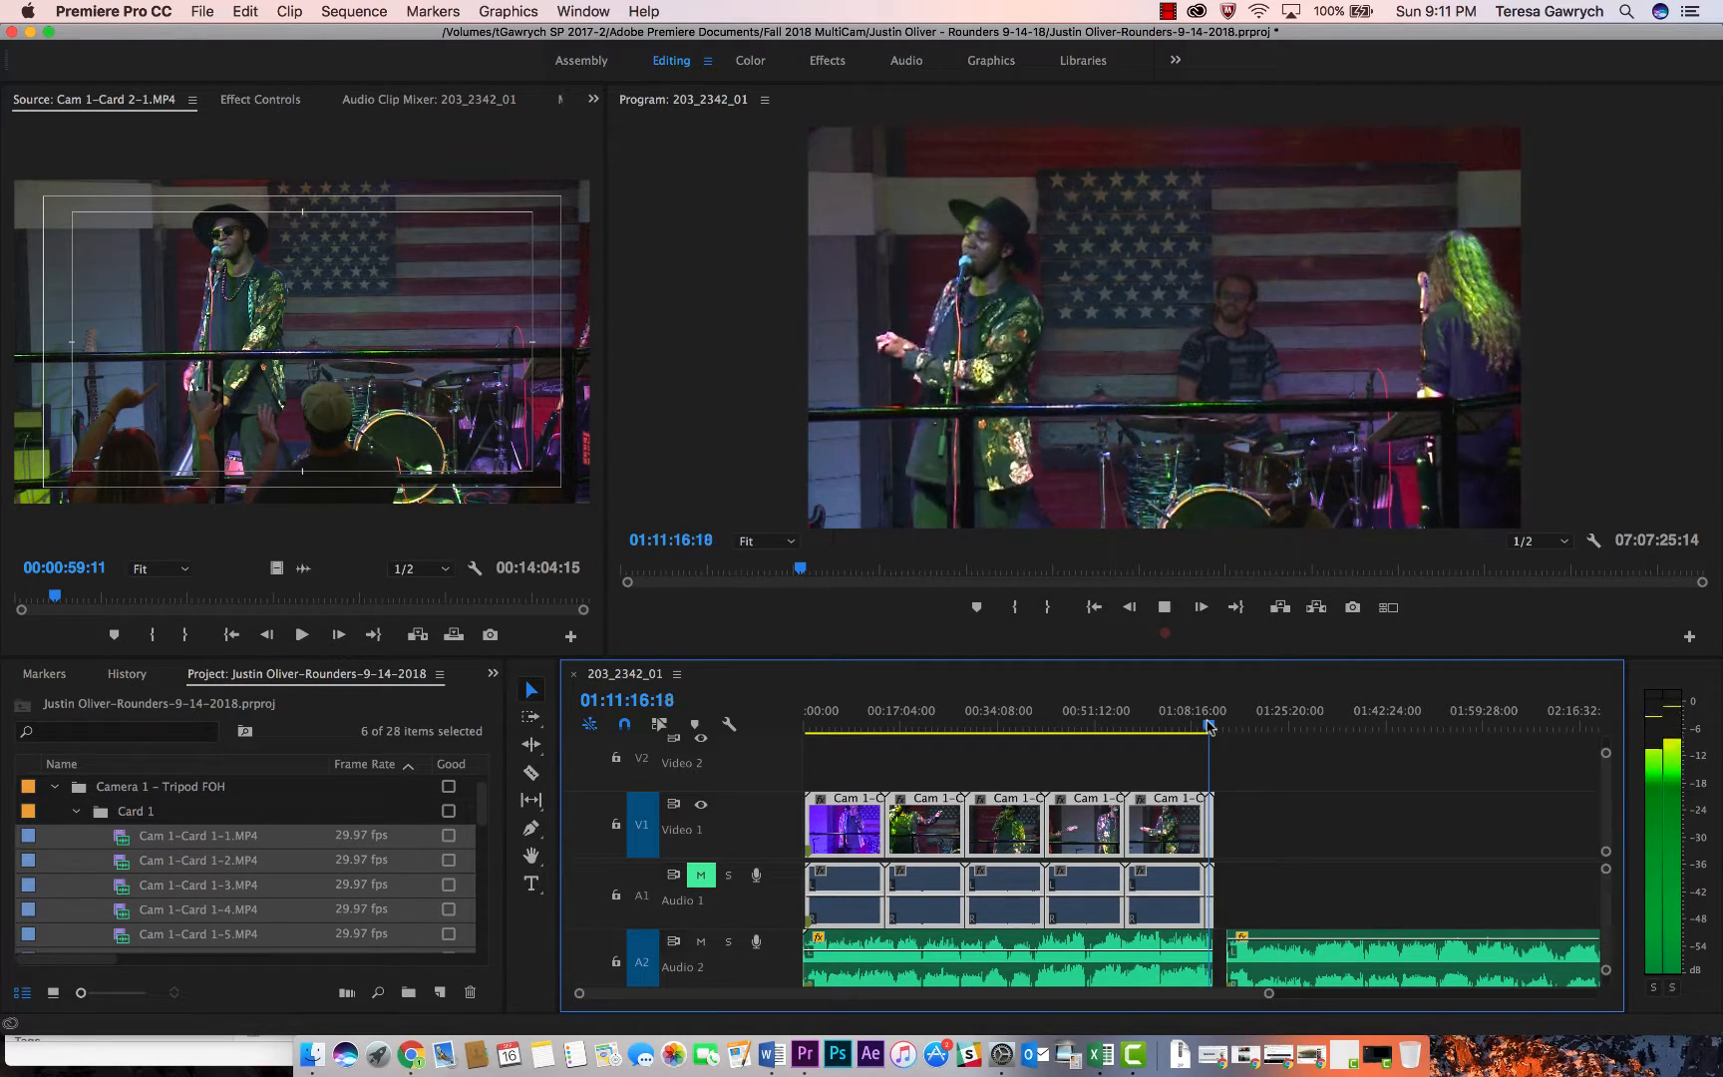
{"action": "key", "text": "space"}
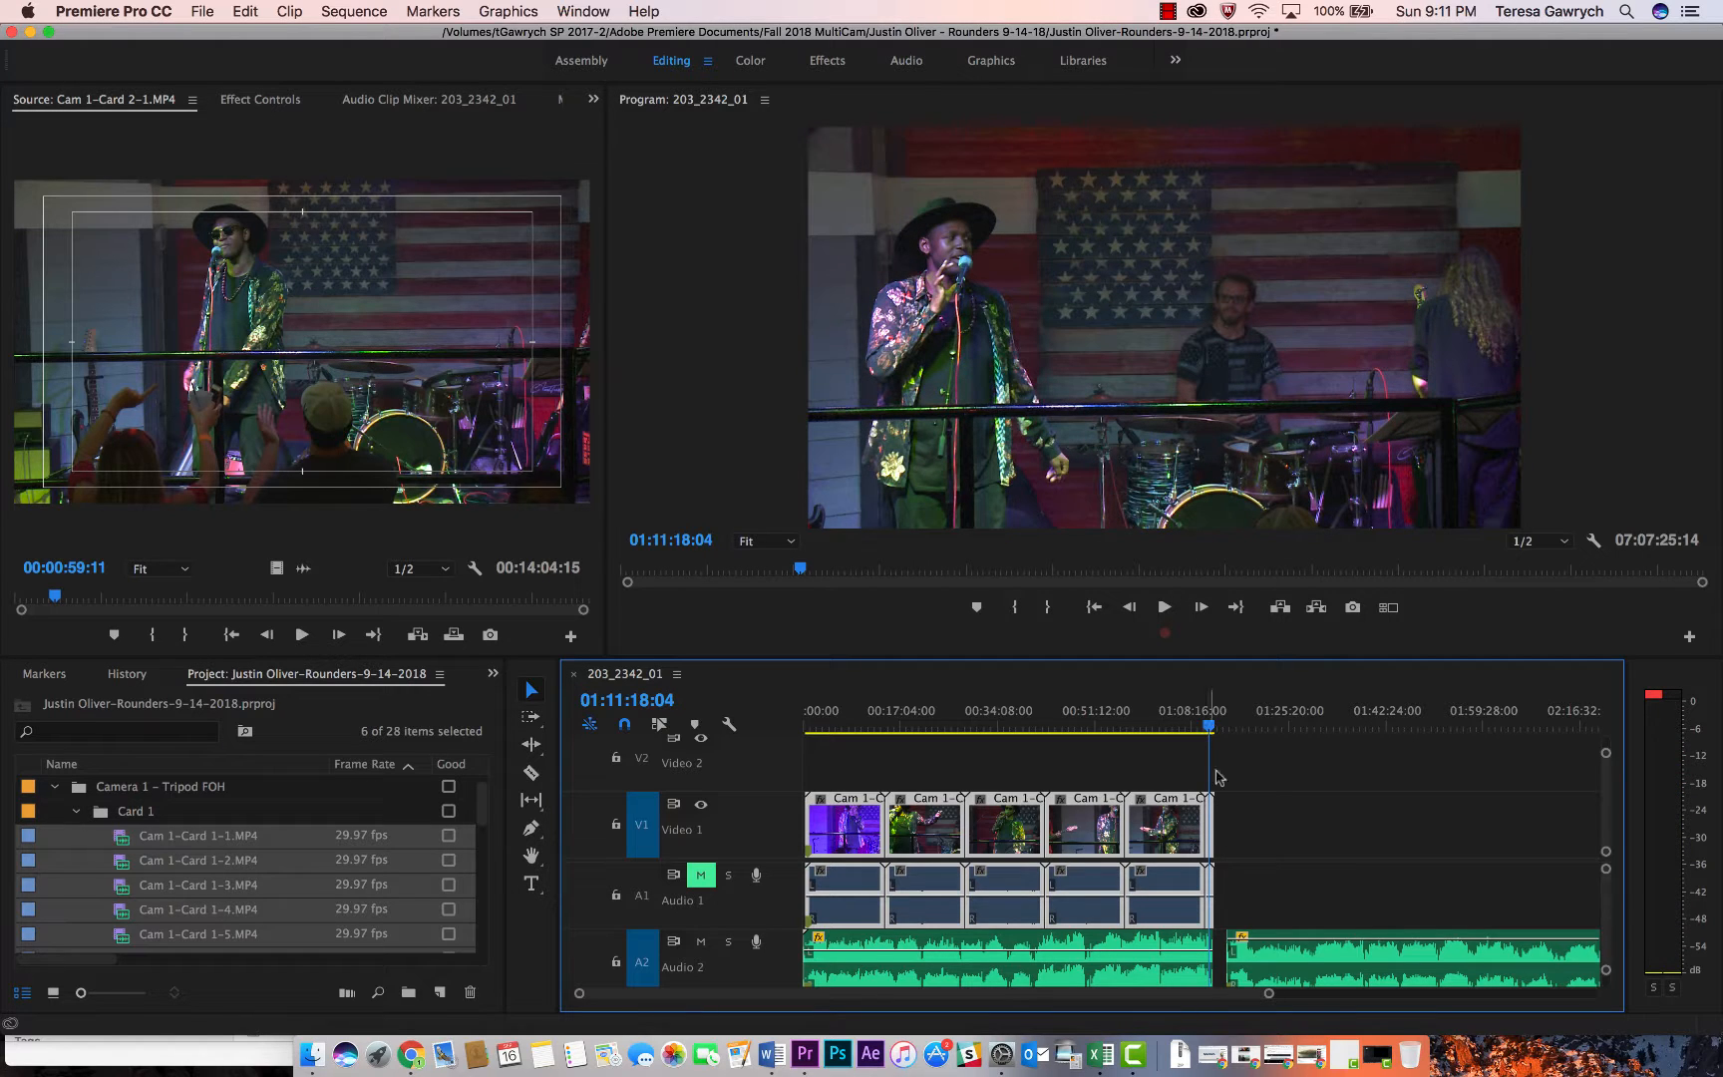
- Delete the camera audio of all Cam 1-Card 1 clips from Audio 1 and unmute that track
{"action": "left_click_drag", "start_coordinate": [1270, 994], "coordinate": [1176, 995]}
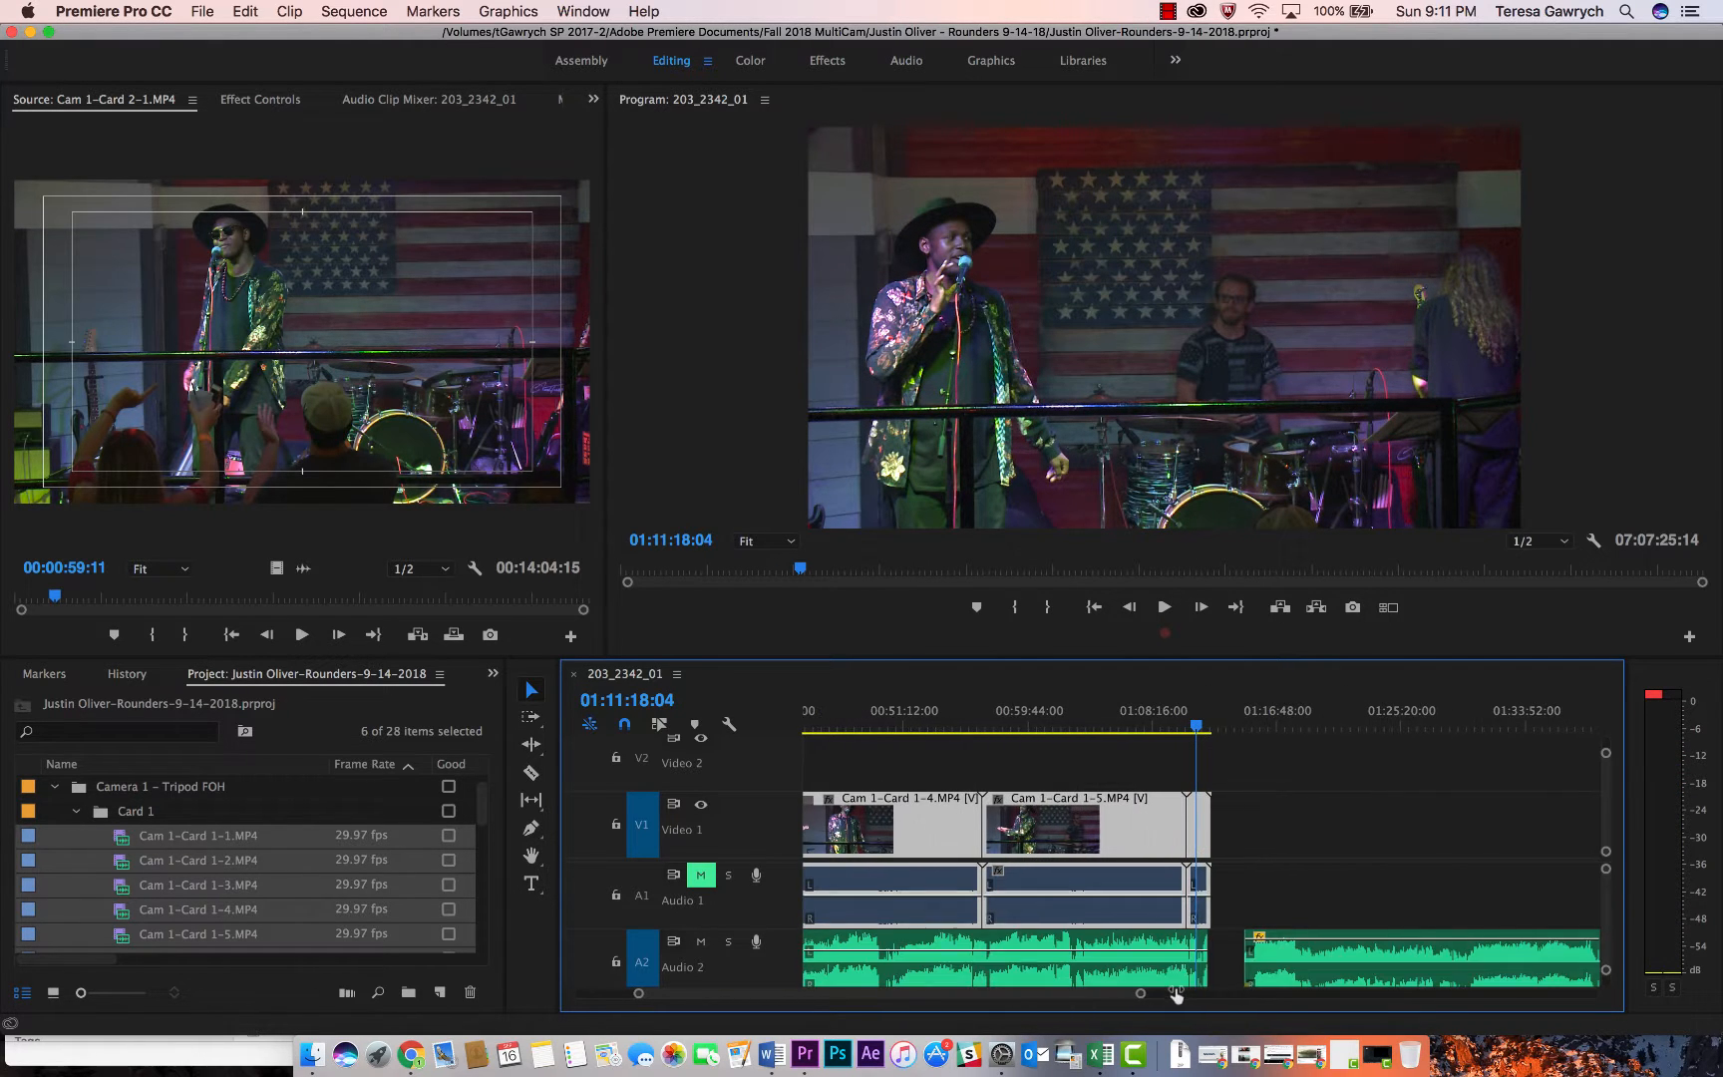
{"action": "left_click_drag", "start_coordinate": [1242, 896], "coordinate": [699, 900]}
{"action": "key", "text": "Delete"}
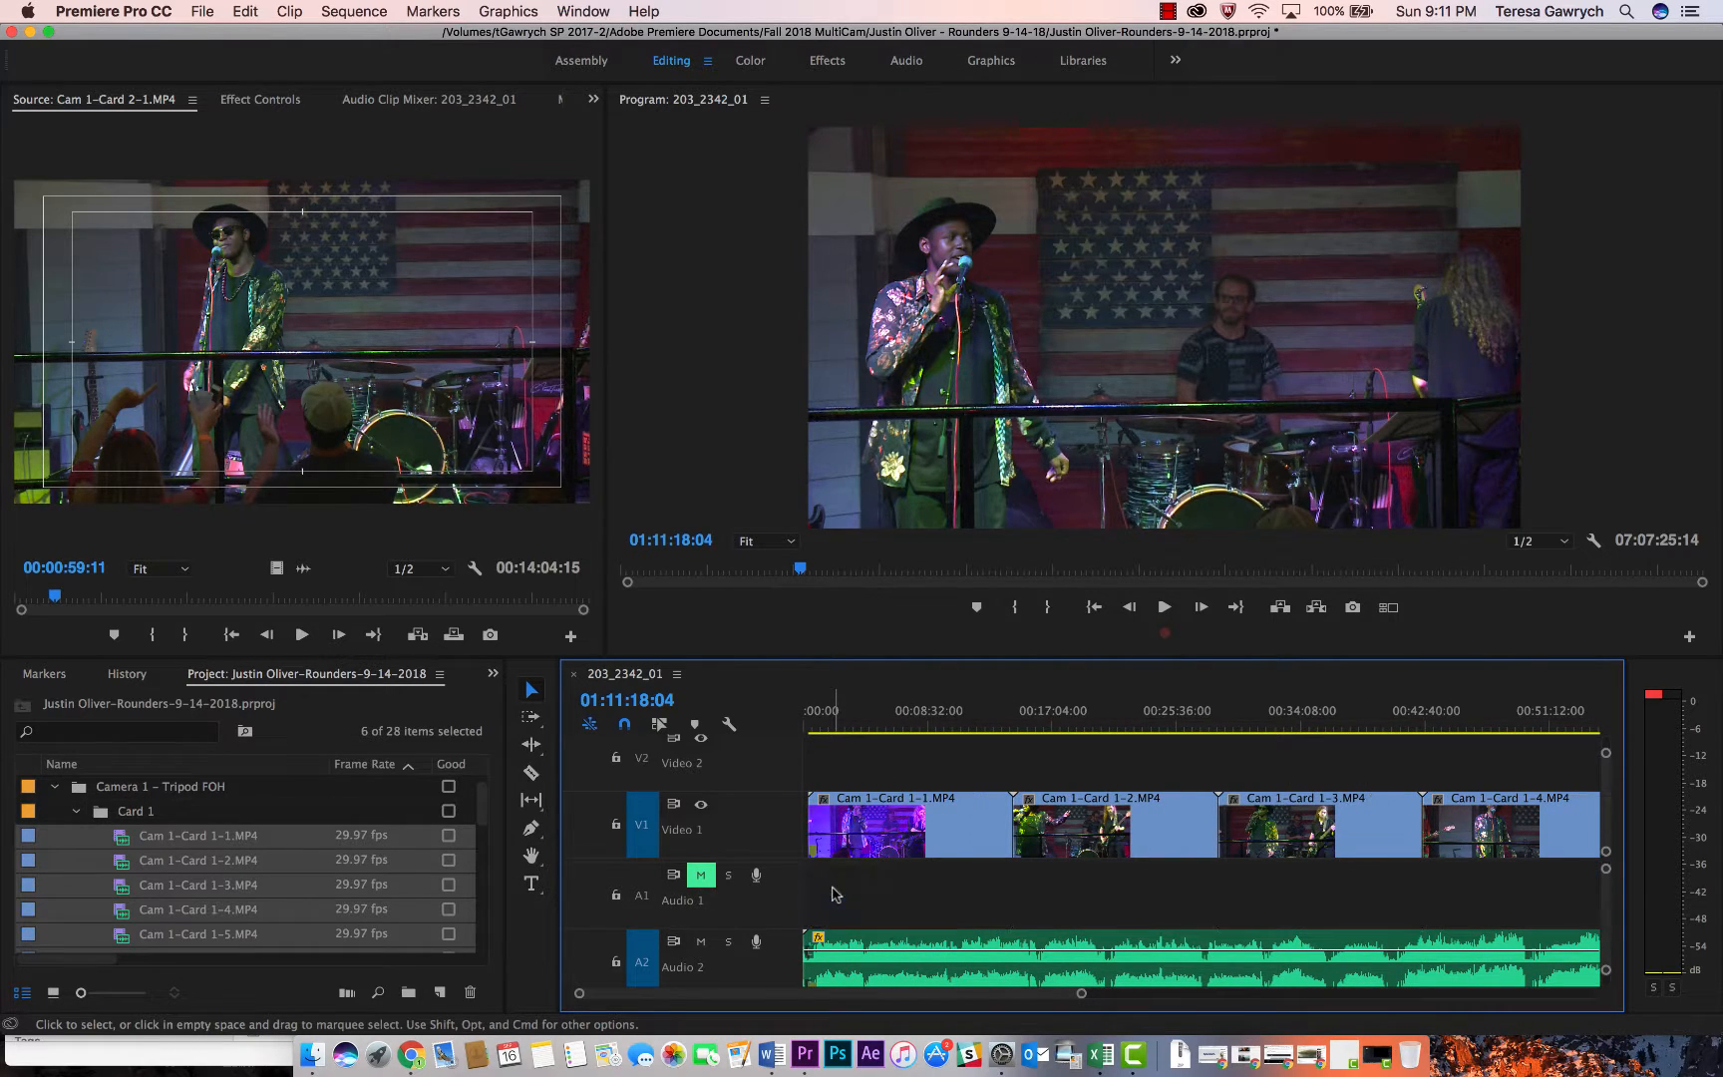
{"action": "left_click", "coordinate": [701, 874]}
- Set the sequence Out point at 01:12:08:14, at the end of the first board mix clip
{"action": "scroll", "coordinate": [1400, 925], "scroll_direction": "down", "scroll_amount": 1}
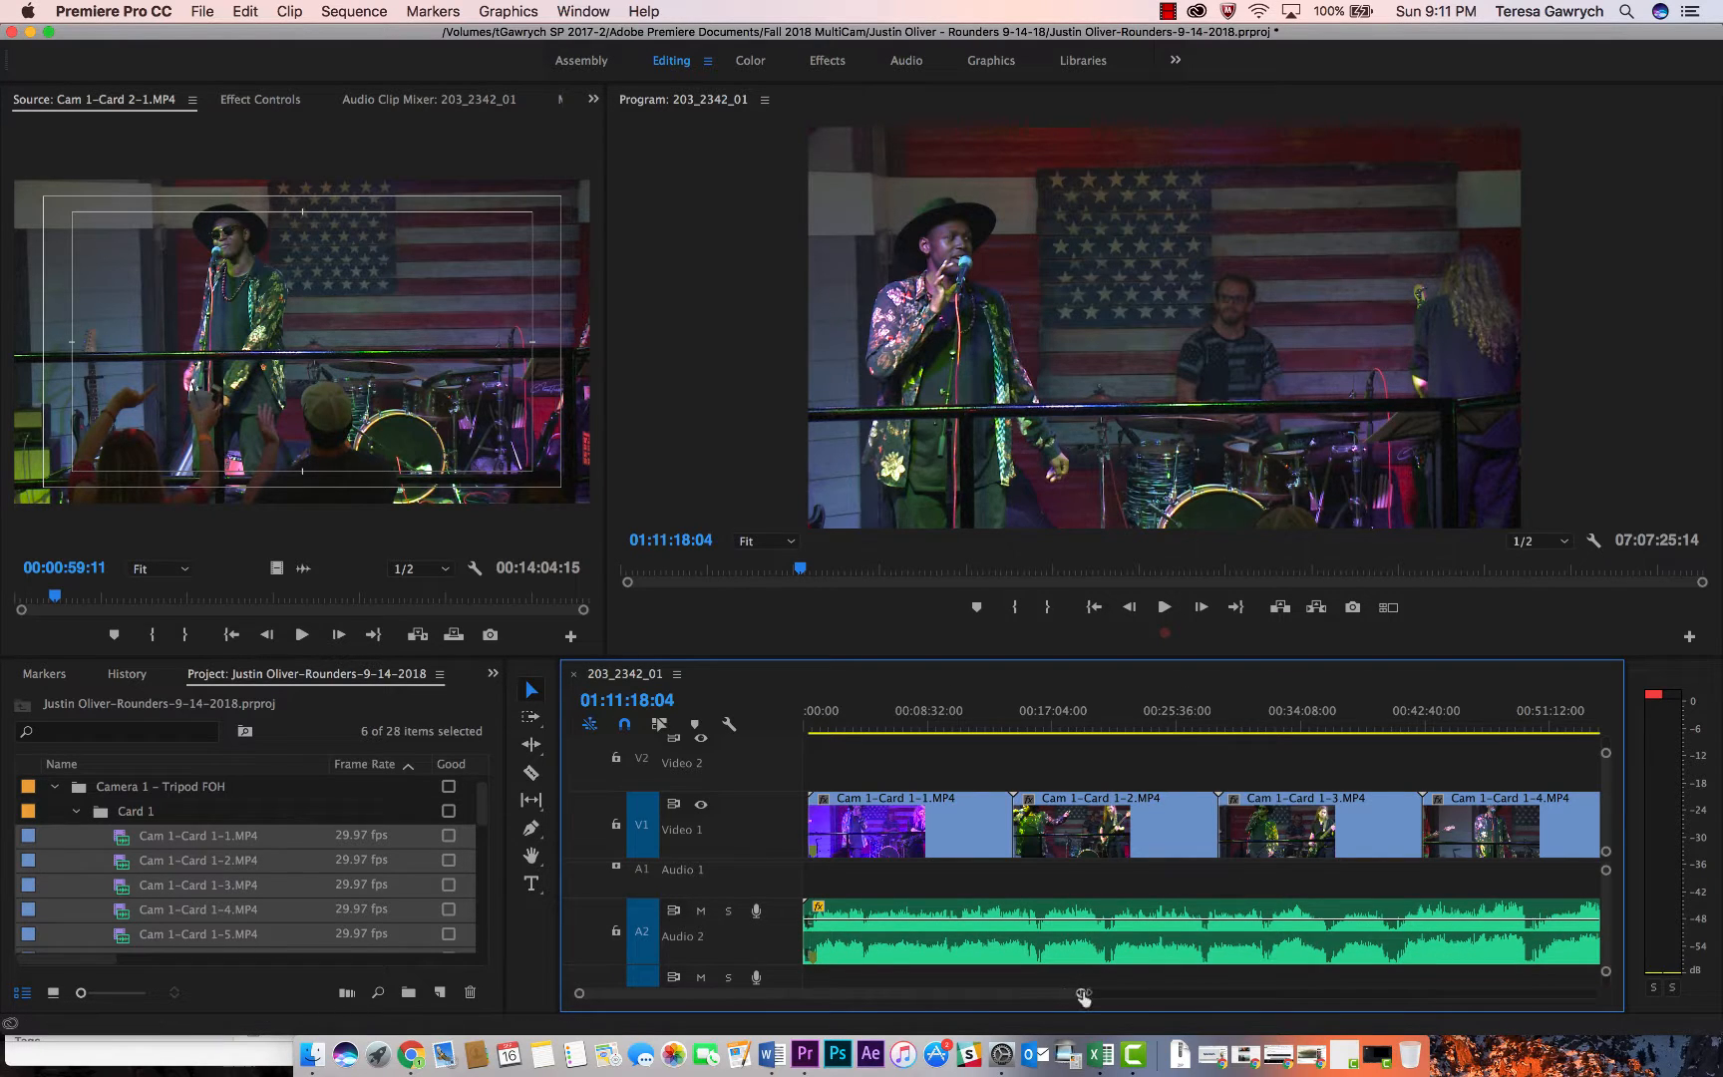
{"action": "left_click_drag", "start_coordinate": [1085, 993], "coordinate": [1287, 1003]}
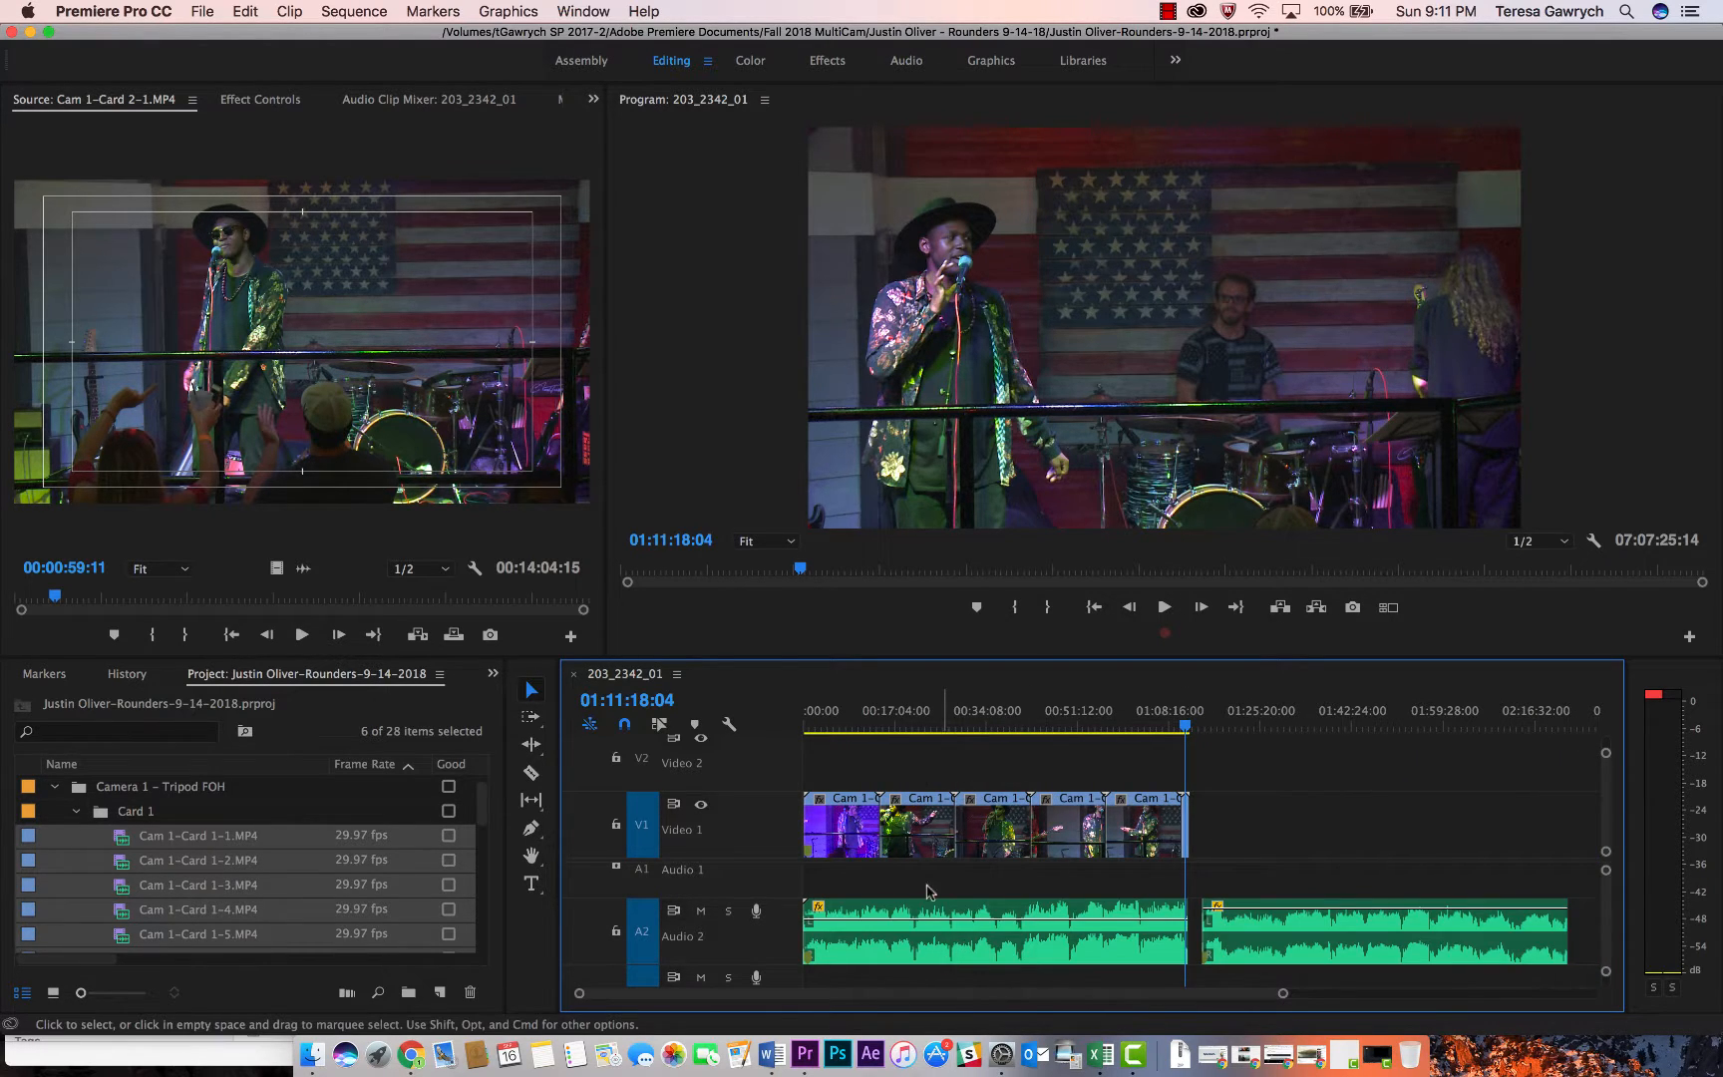
{"action": "key", "text": "Down"}
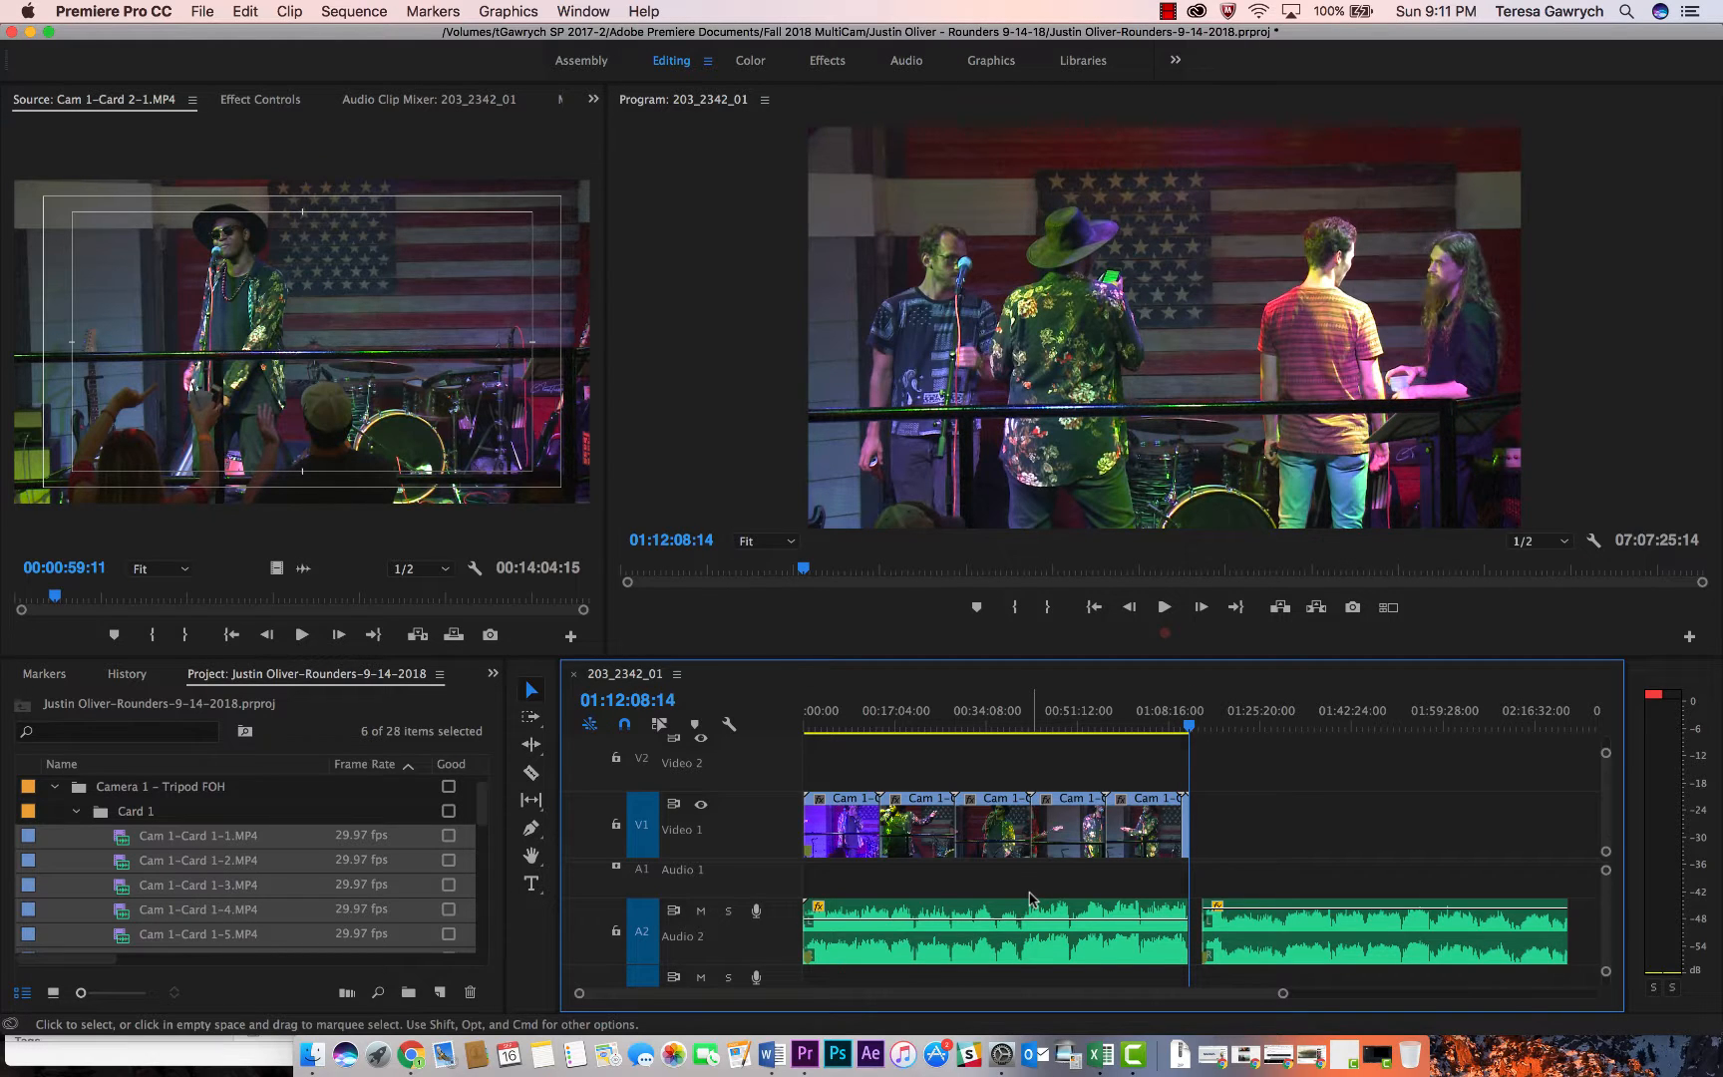
{"action": "key", "text": "o"}
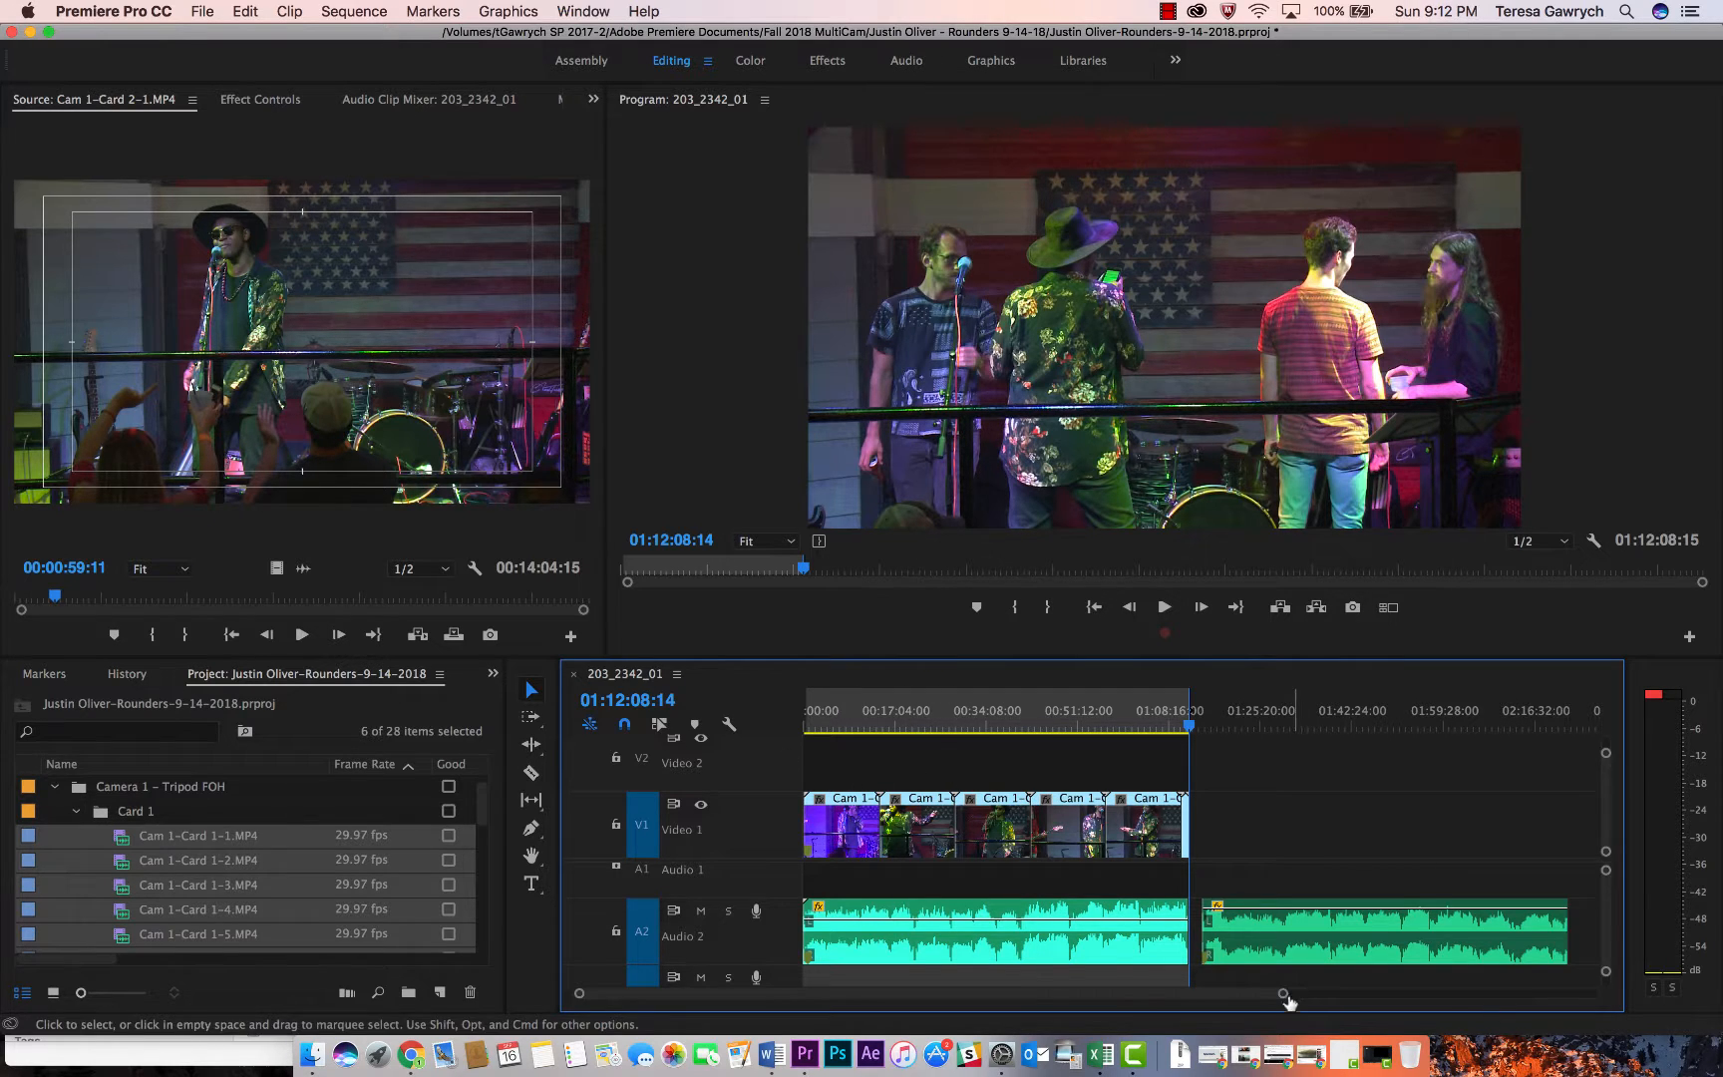
- Save the project
{"action": "left_click_drag", "start_coordinate": [1284, 995], "coordinate": [1424, 977]}
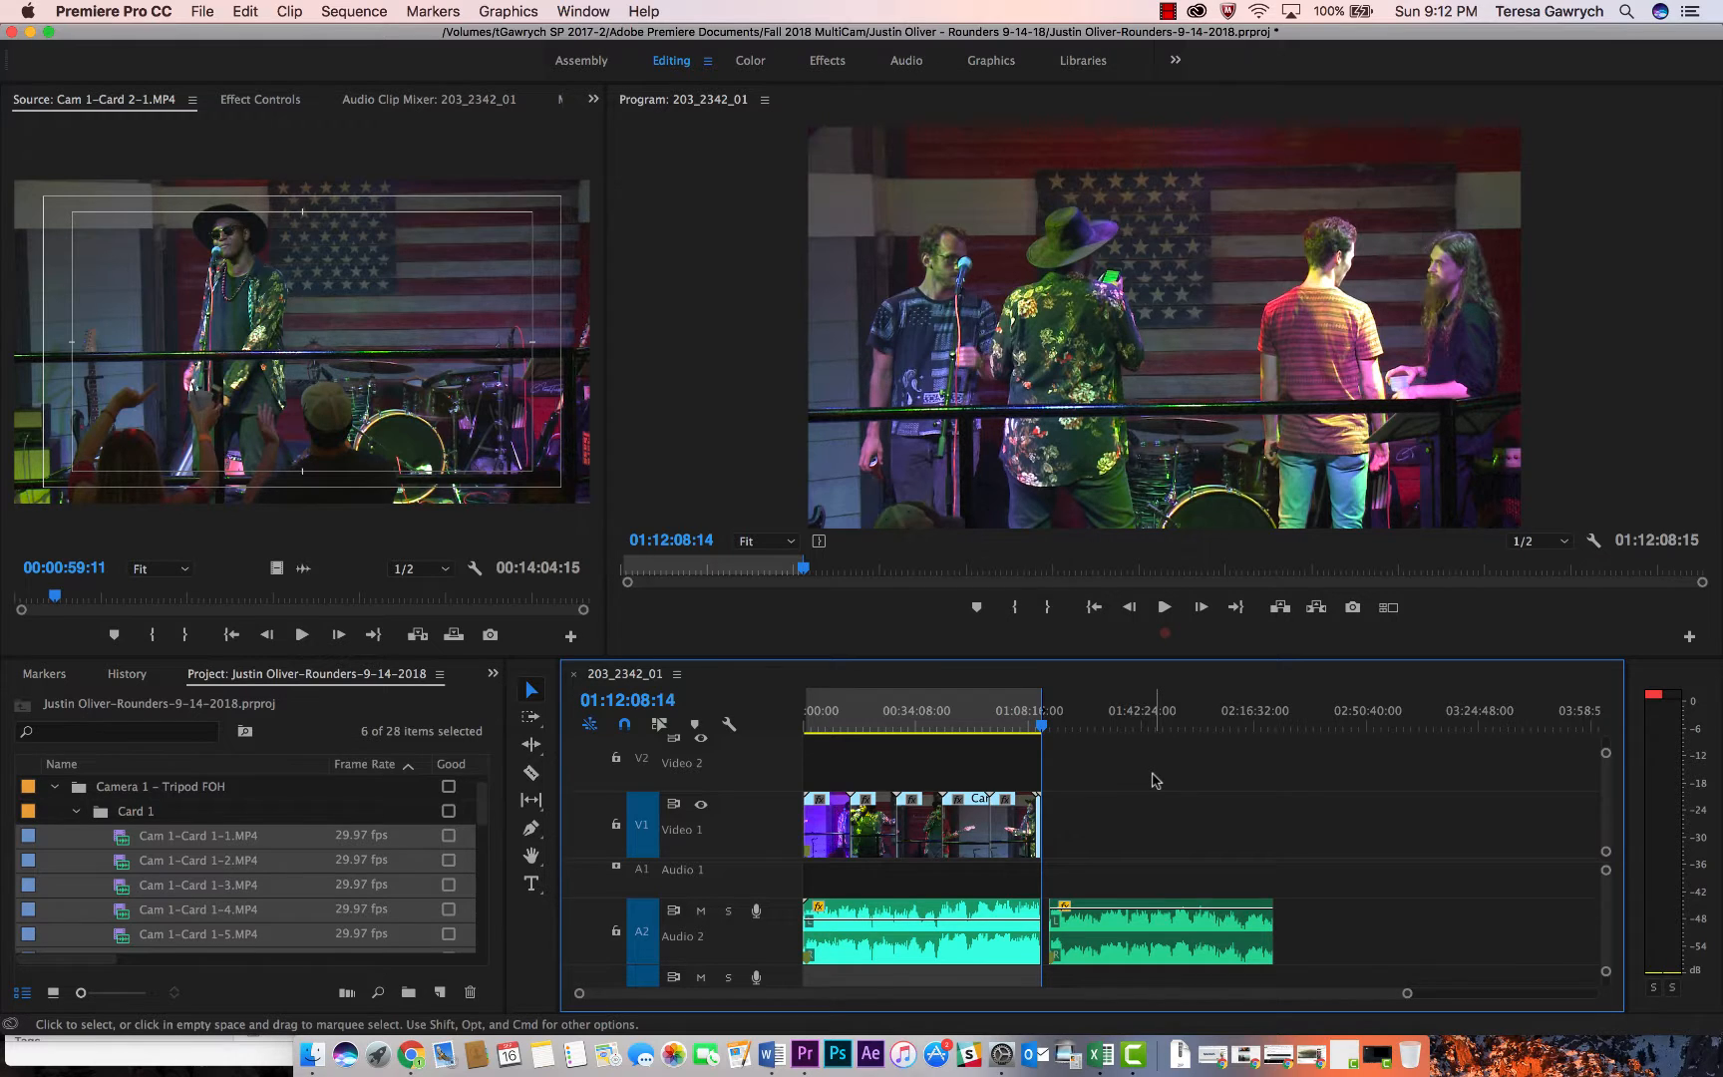
{"action": "key", "text": "super+s"}
{"action": "left_click", "coordinate": [202, 10]}
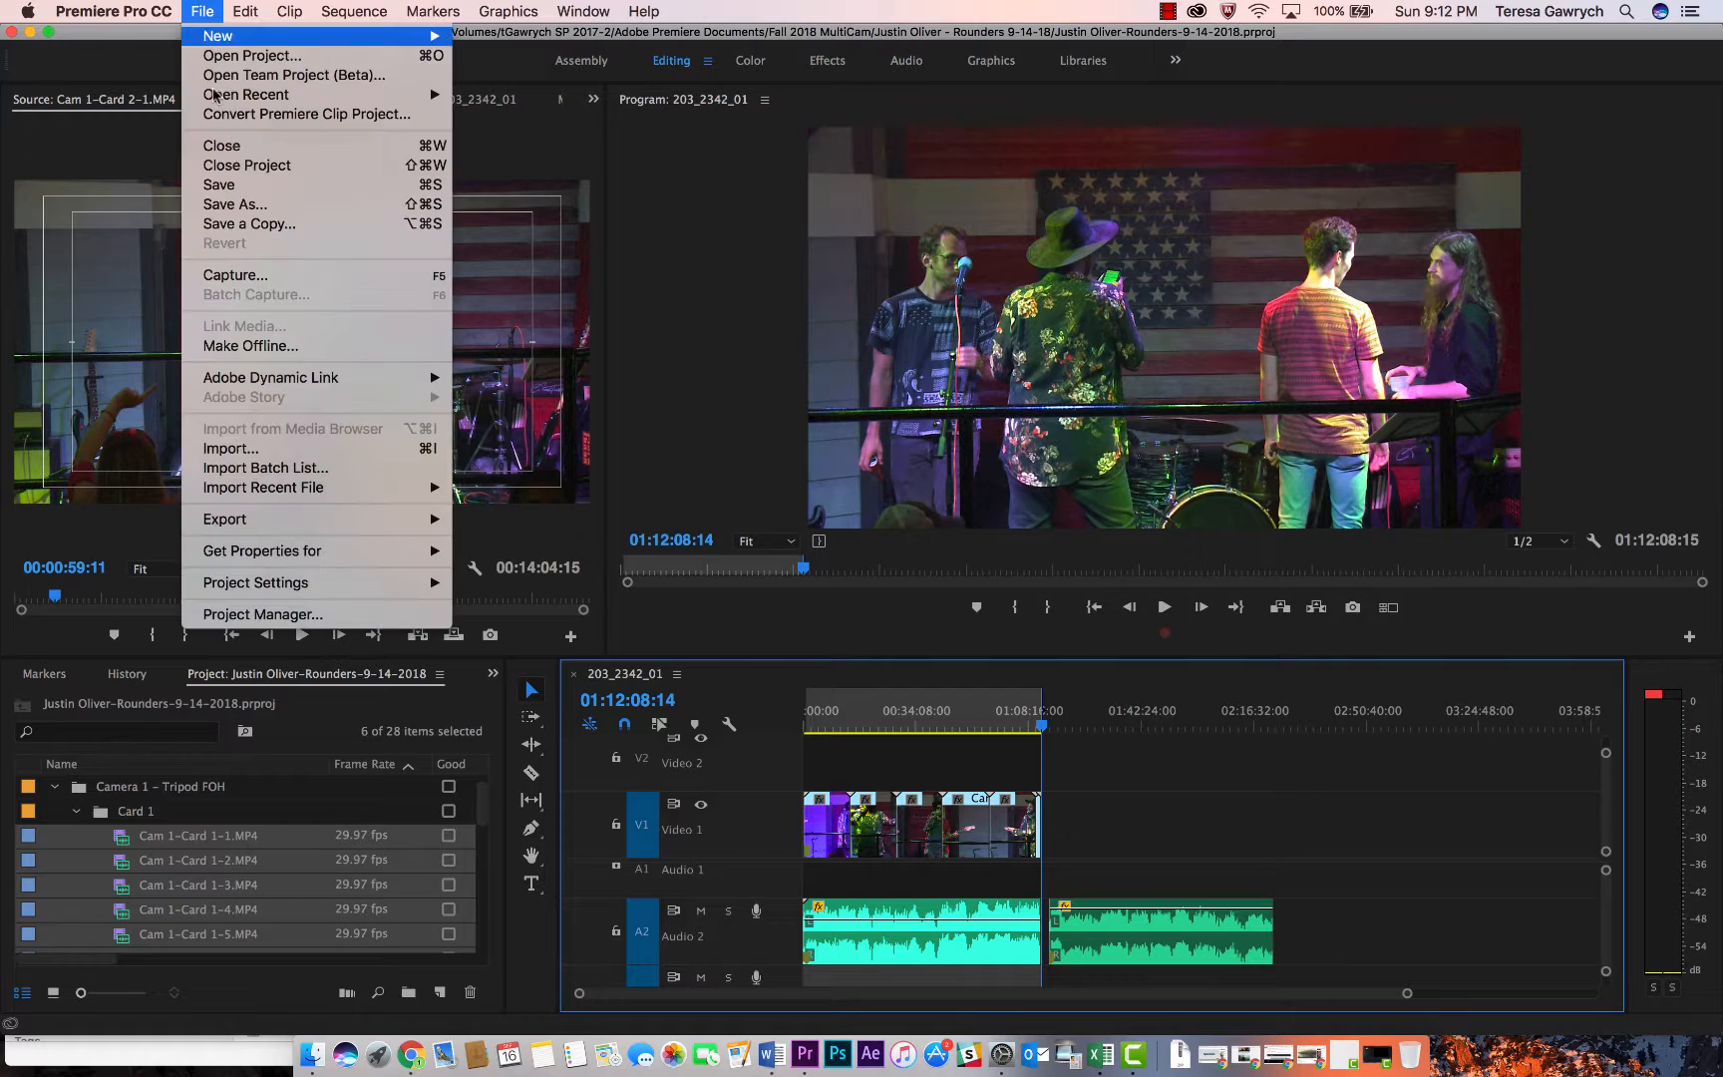
{"action": "mouse_move", "coordinate": [406, 526]}
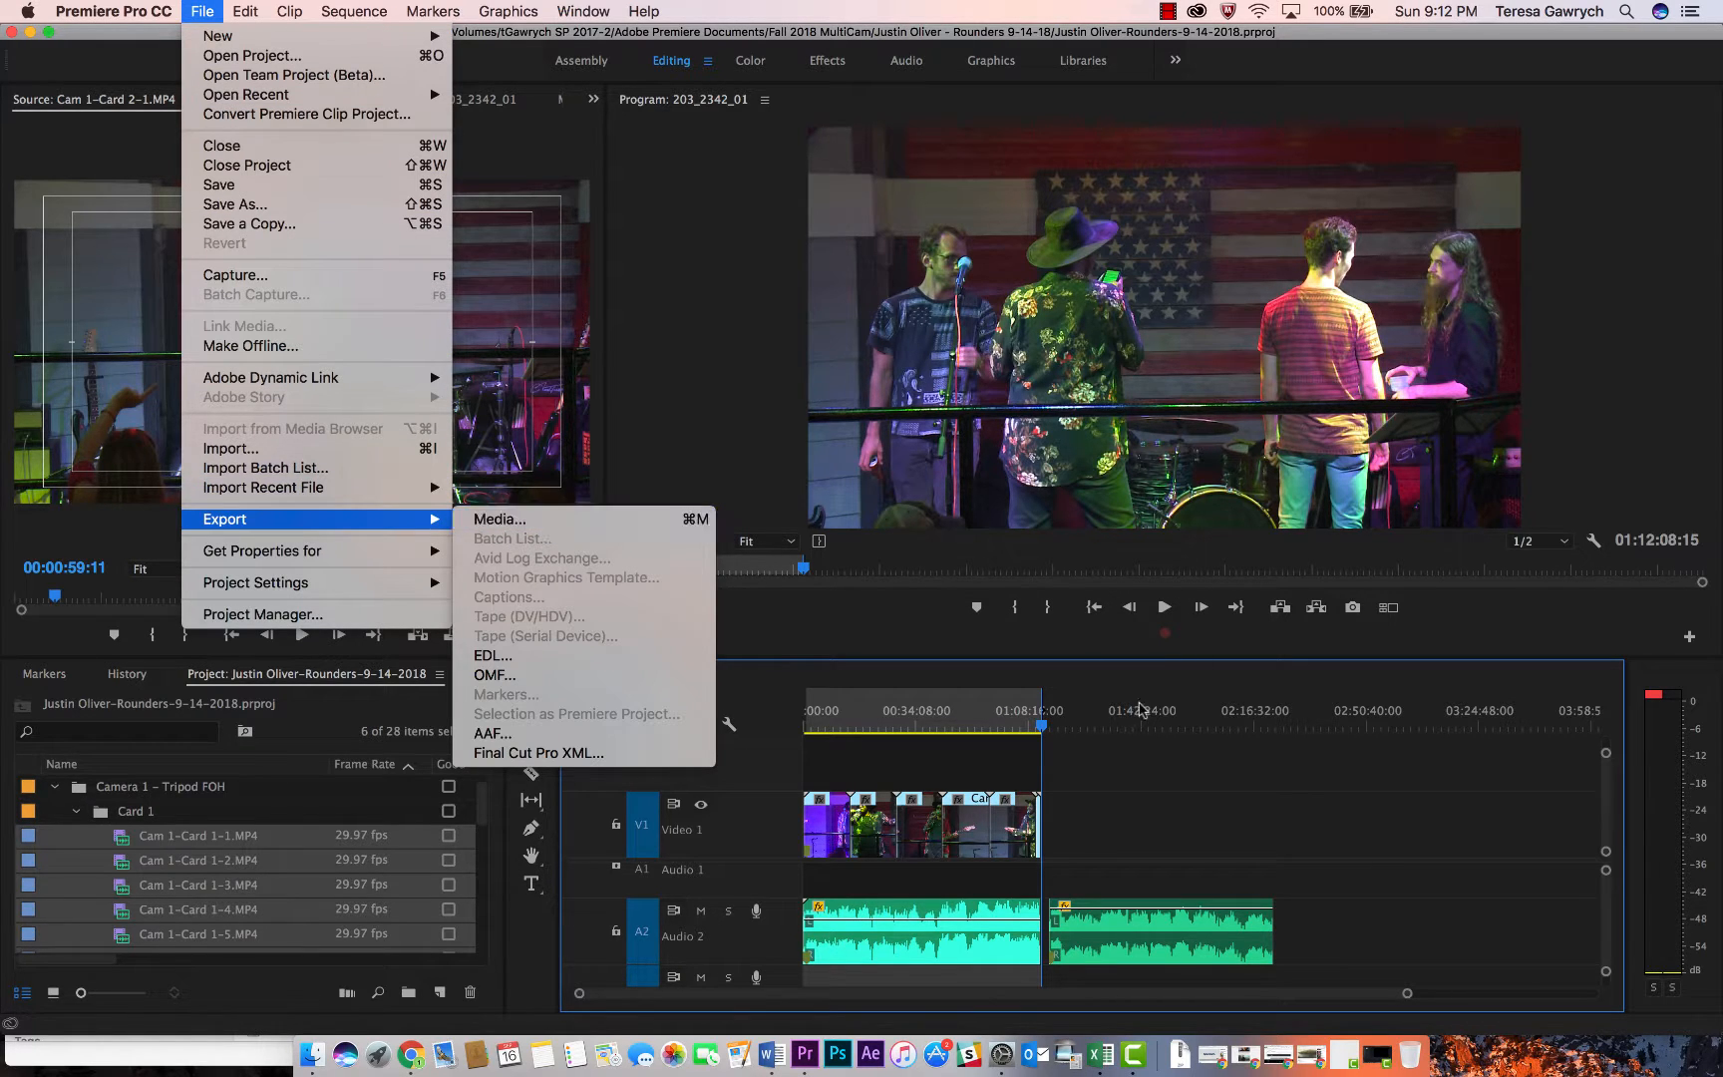
{"action": "left_click", "coordinate": [1156, 736]}
- Move the playhead to 00:54:42:16 and open the media export settings for the sequence
{"action": "left_click", "coordinate": [834, 725]}
{"action": "left_click_drag", "start_coordinate": [849, 728], "coordinate": [987, 728]}
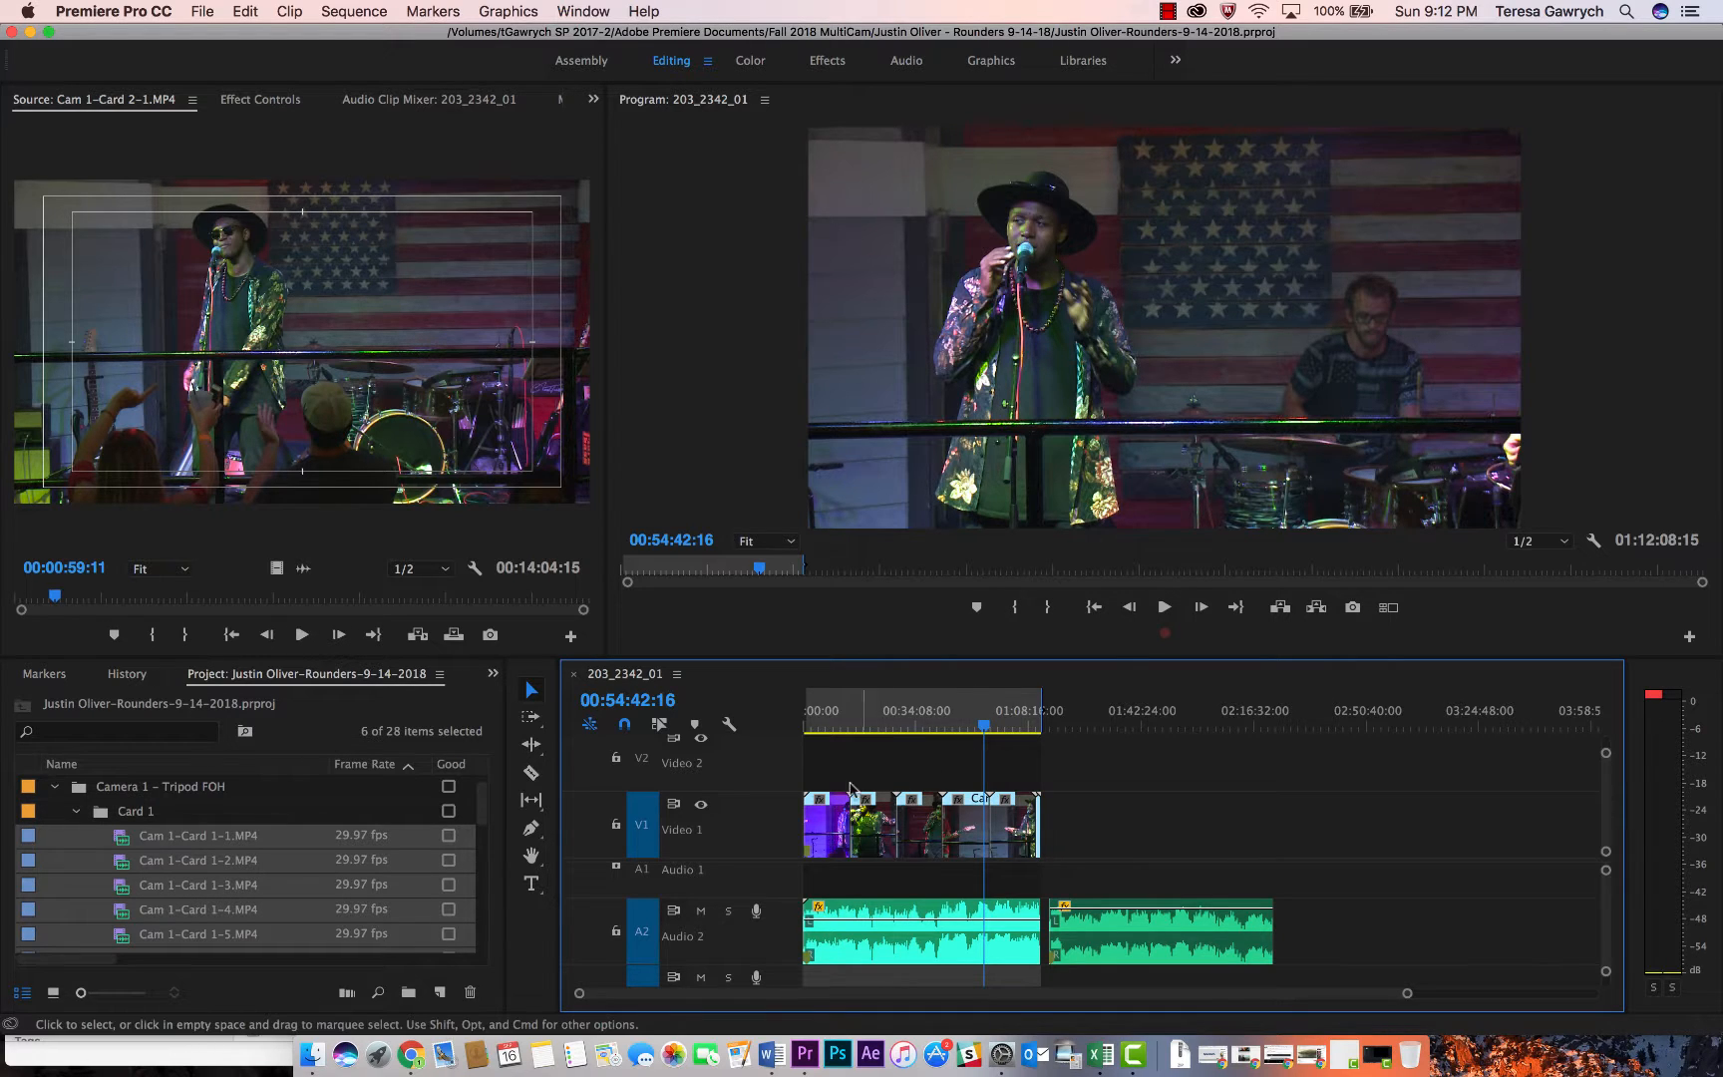
{"action": "left_click", "coordinate": [206, 11]}
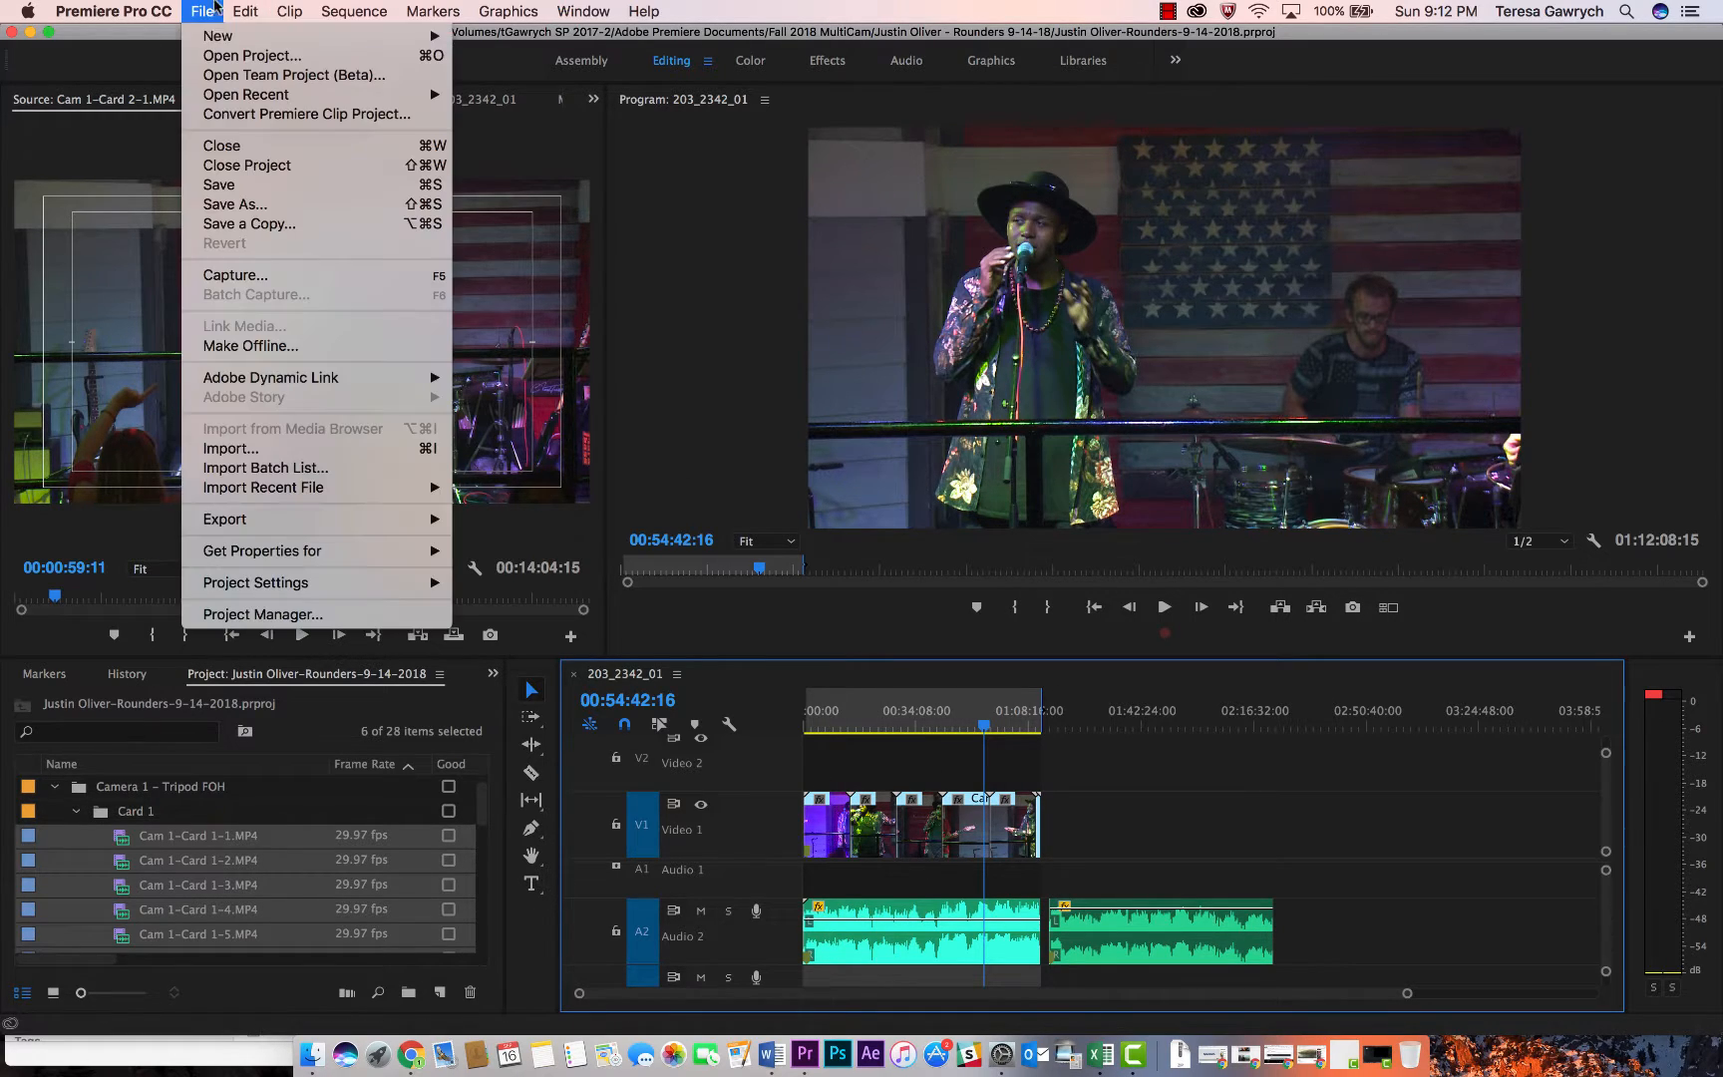
{"action": "mouse_move", "coordinate": [410, 521]}
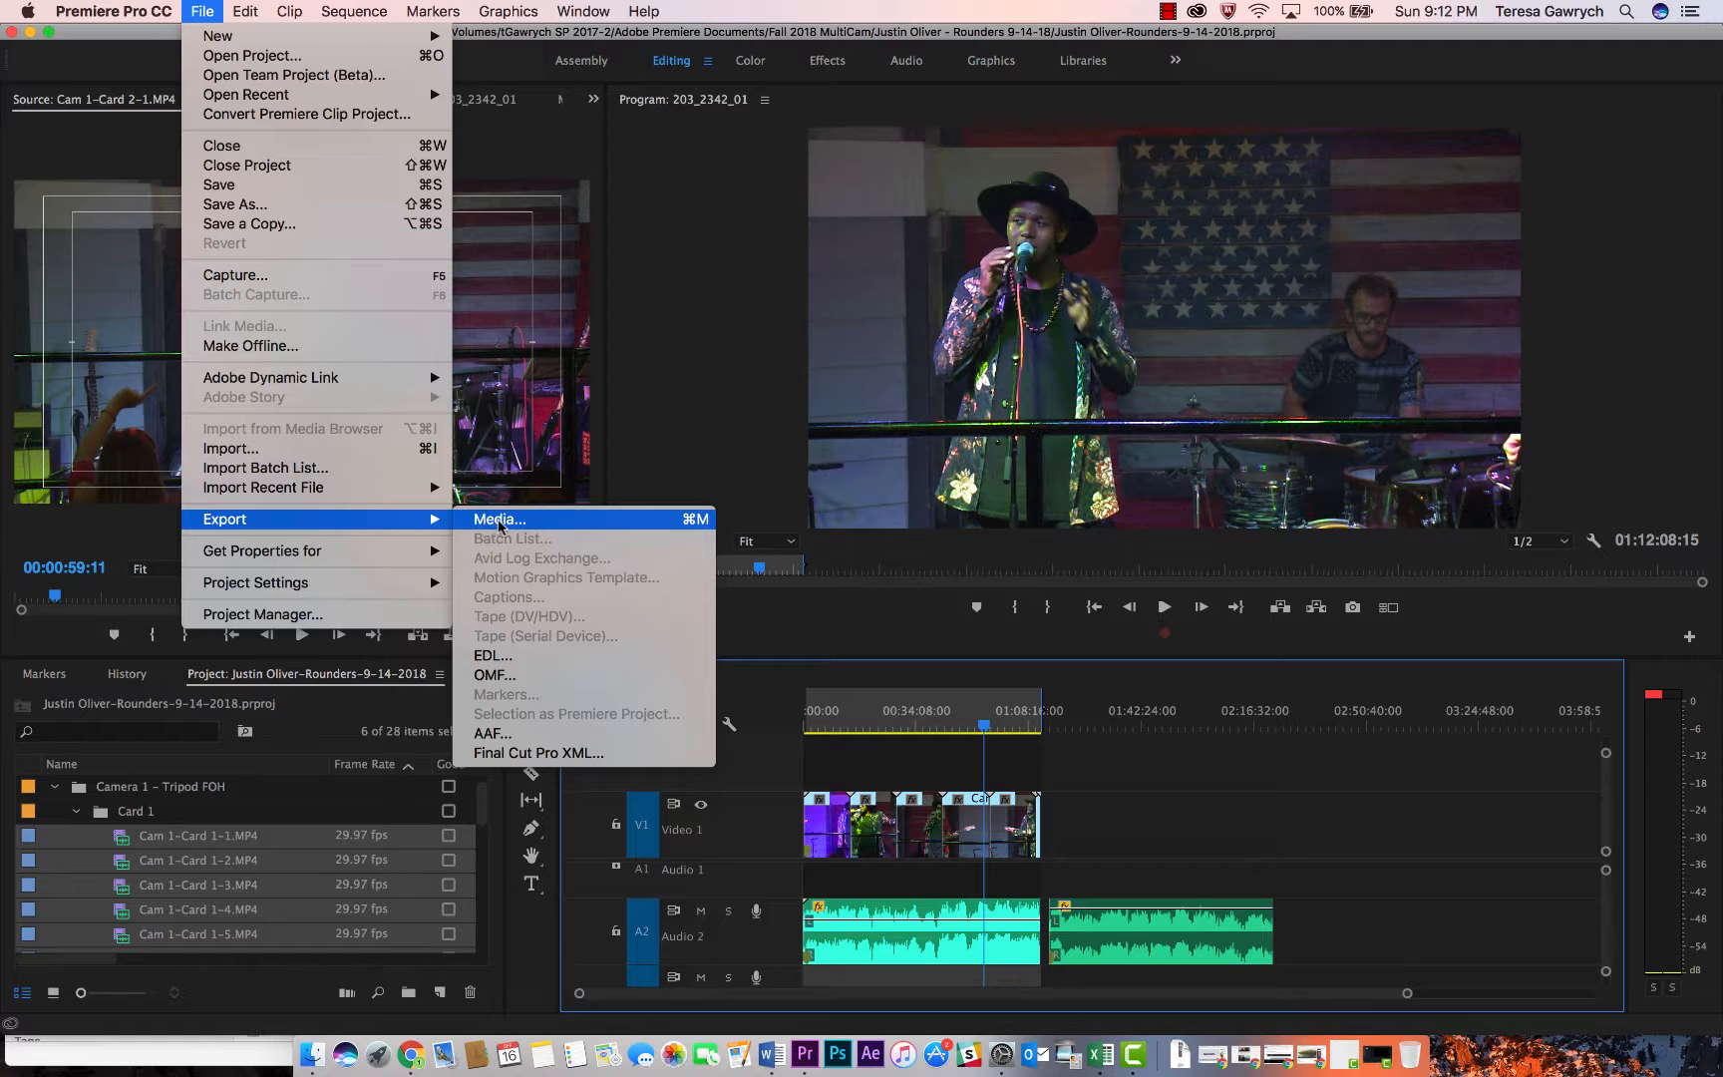
{"action": "left_click", "coordinate": [499, 520]}
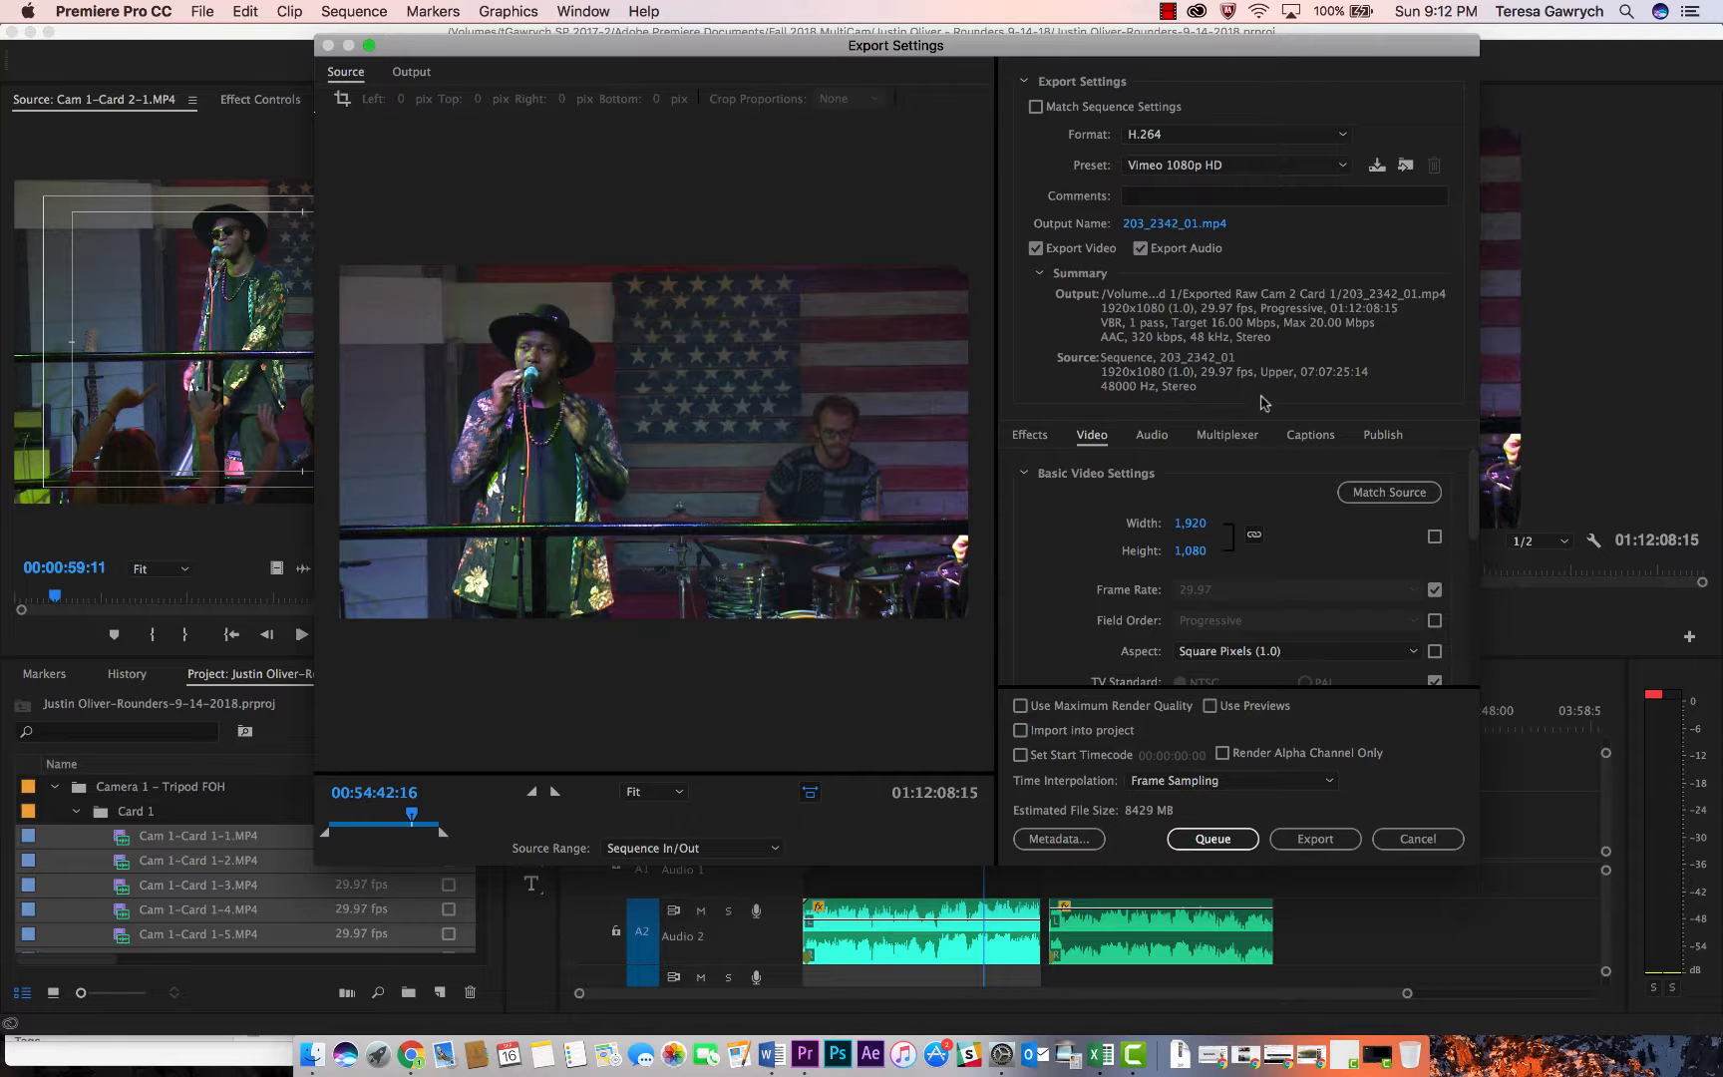
- Name the export's output file Cam 1 Card 1 Set 1, based on the existing Cam 2 Card 1 Set 1 file name
{"action": "left_click", "coordinate": [1184, 224]}
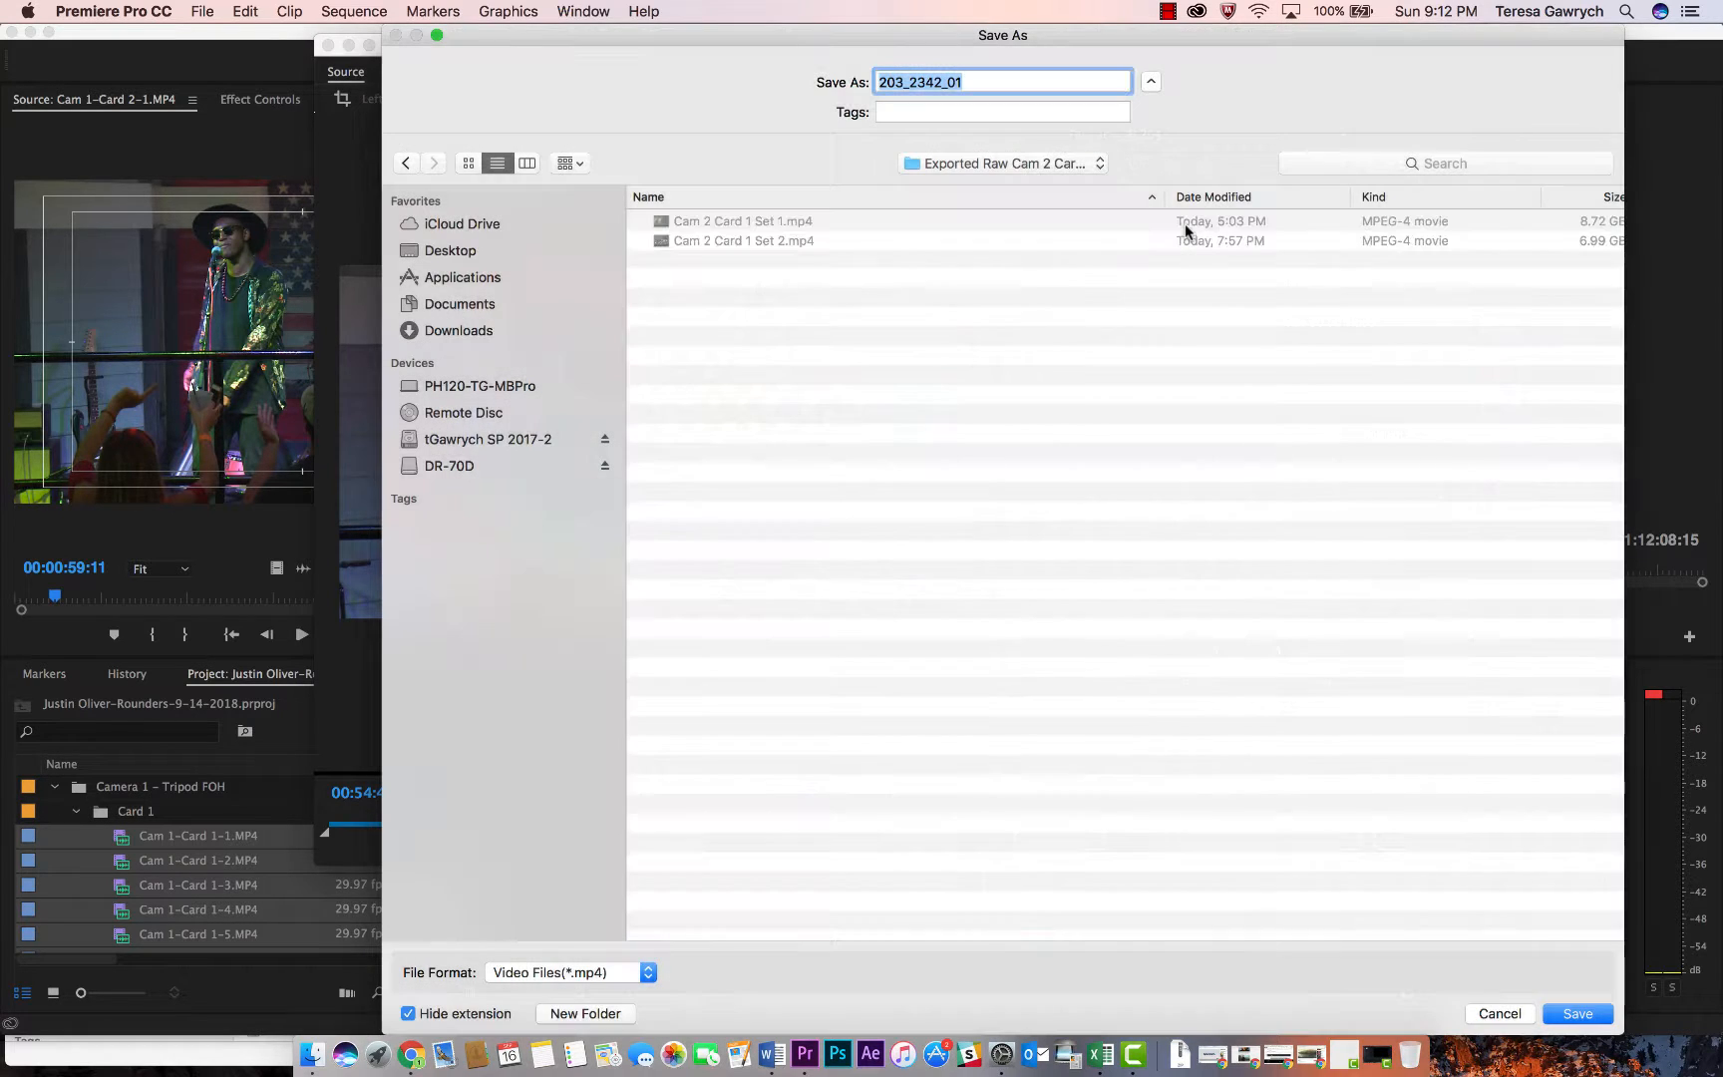
{"action": "left_click", "coordinate": [739, 221]}
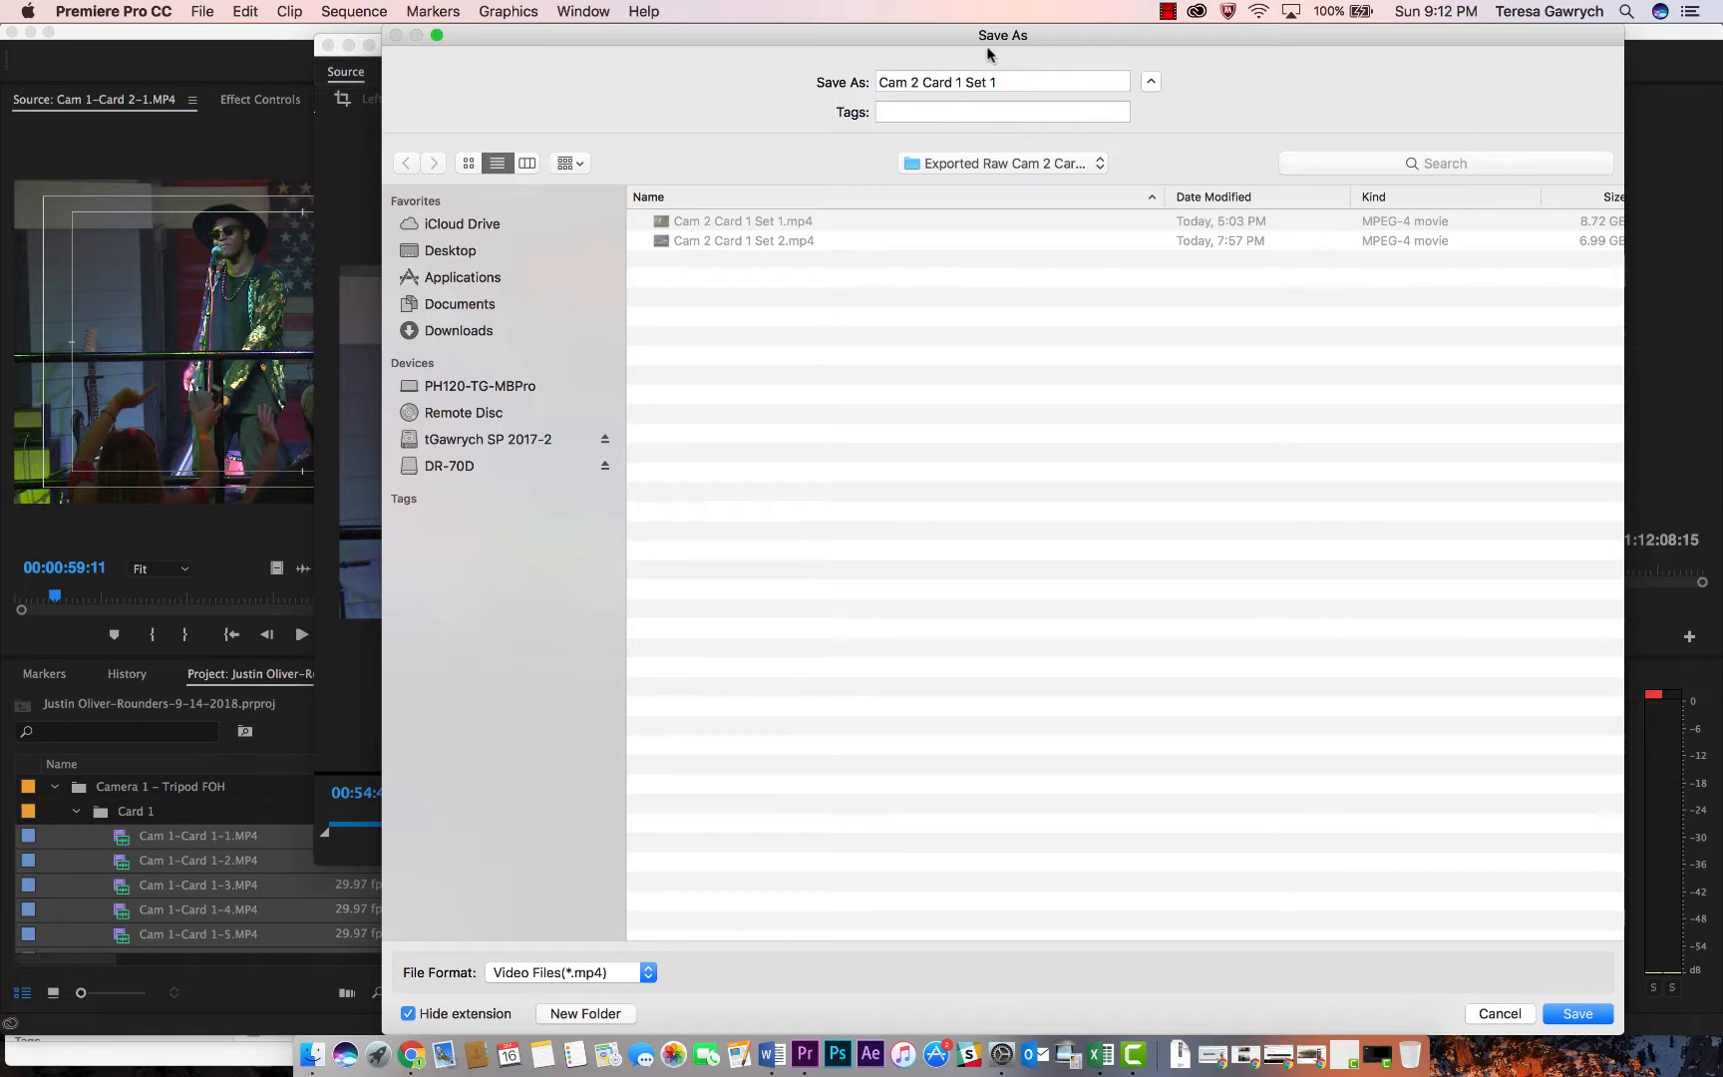
{"action": "left_click", "coordinate": [919, 82]}
{"action": "key", "text": "BackSpace"}
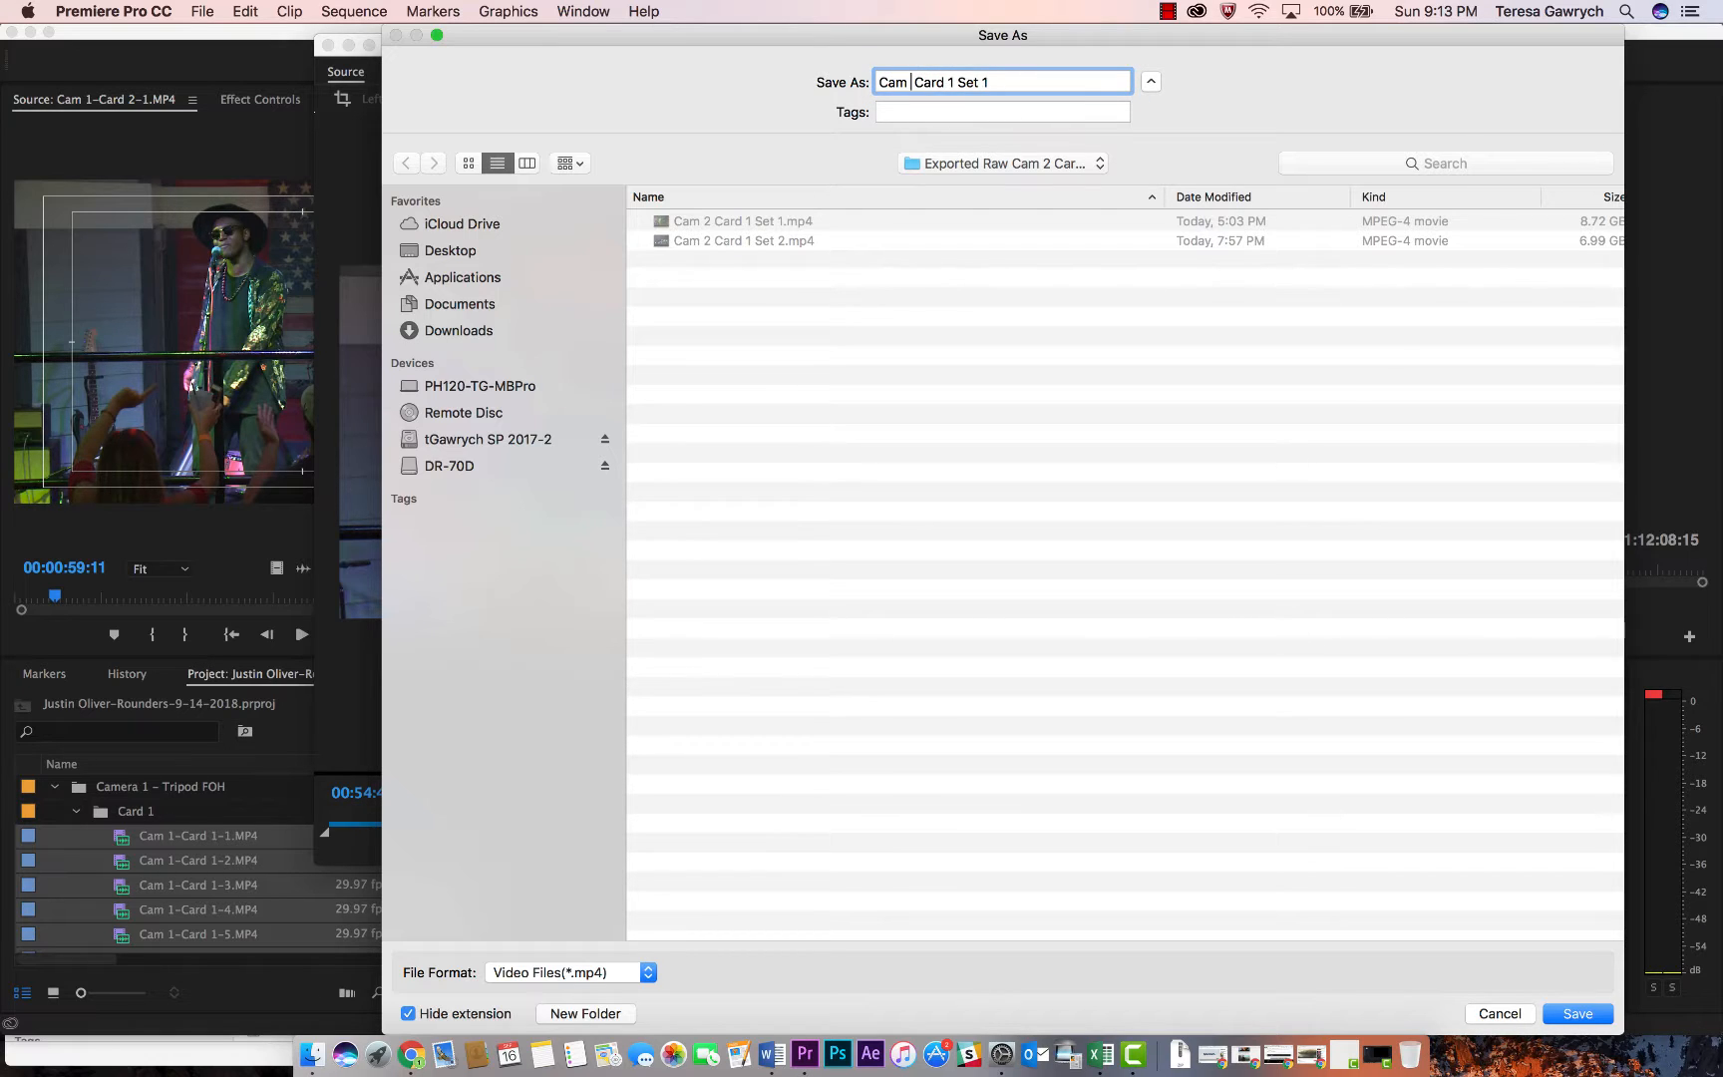
{"action": "type", "text": "1"}
- Browse from RAW Footage into the Card 1 folder of Camera 1 - Tripod FOH as the save location
{"action": "left_click", "coordinate": [965, 164]}
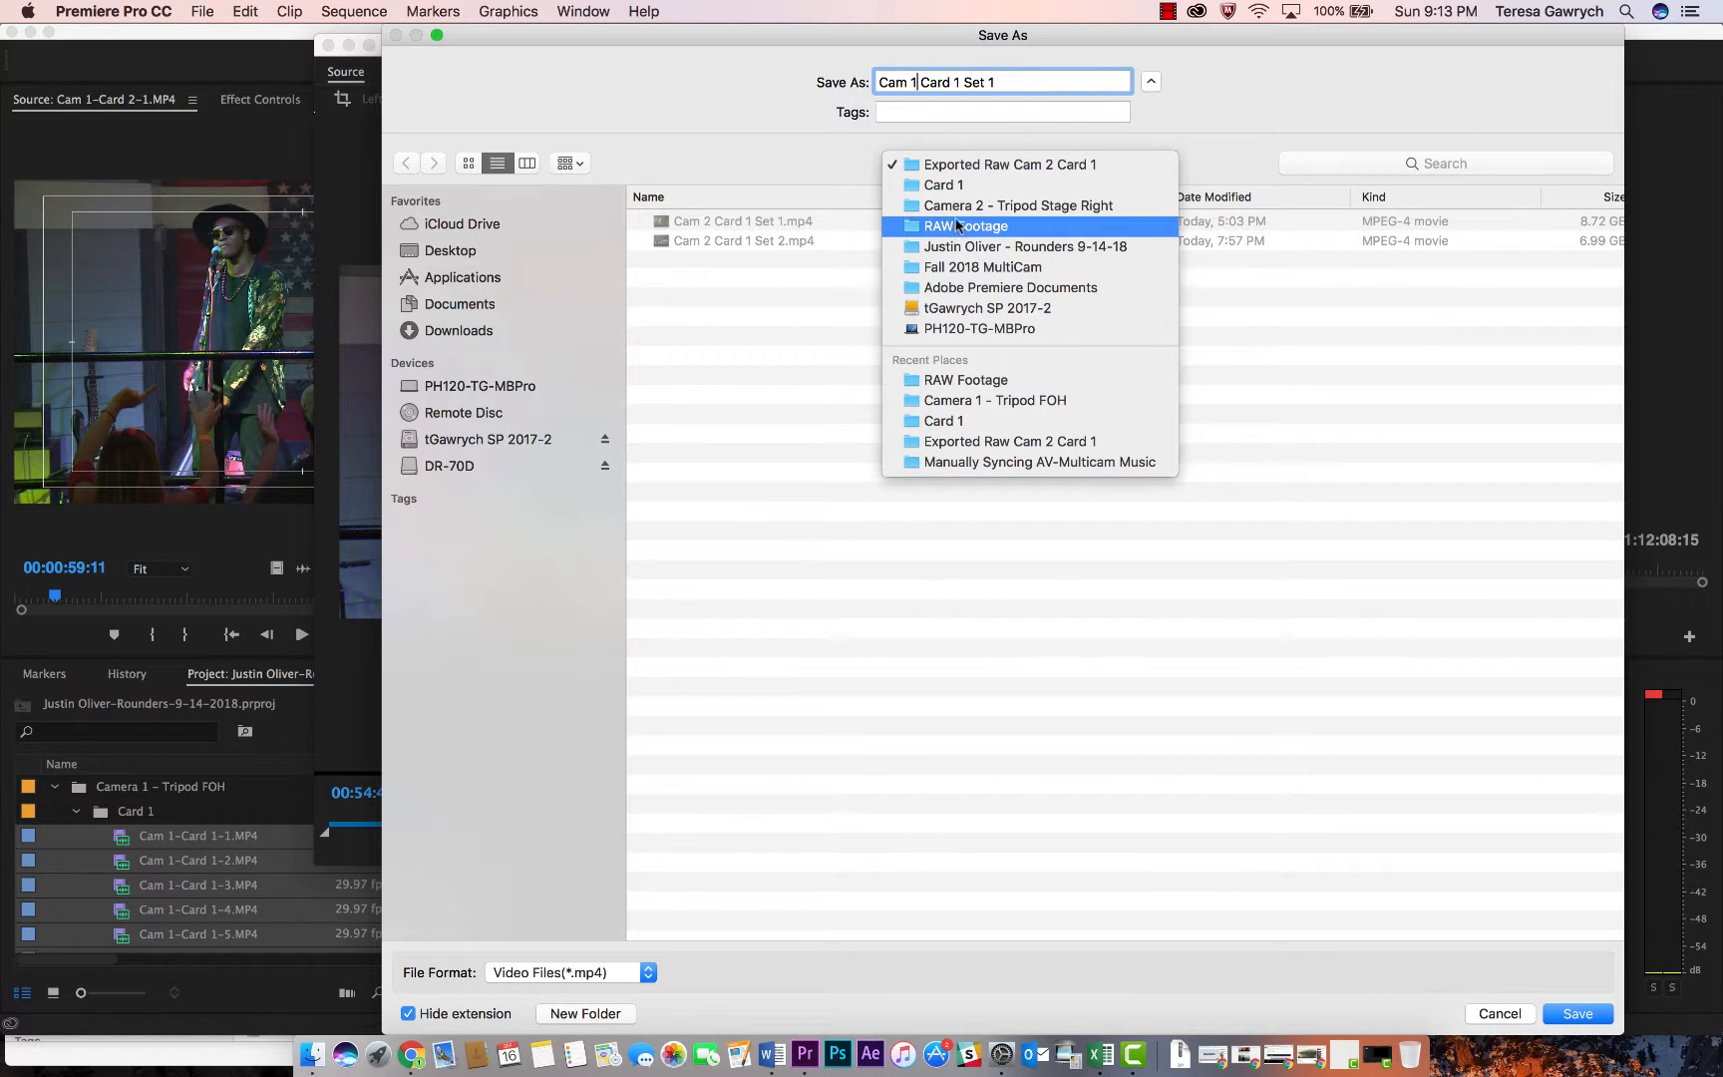
{"action": "left_click", "coordinate": [954, 225]}
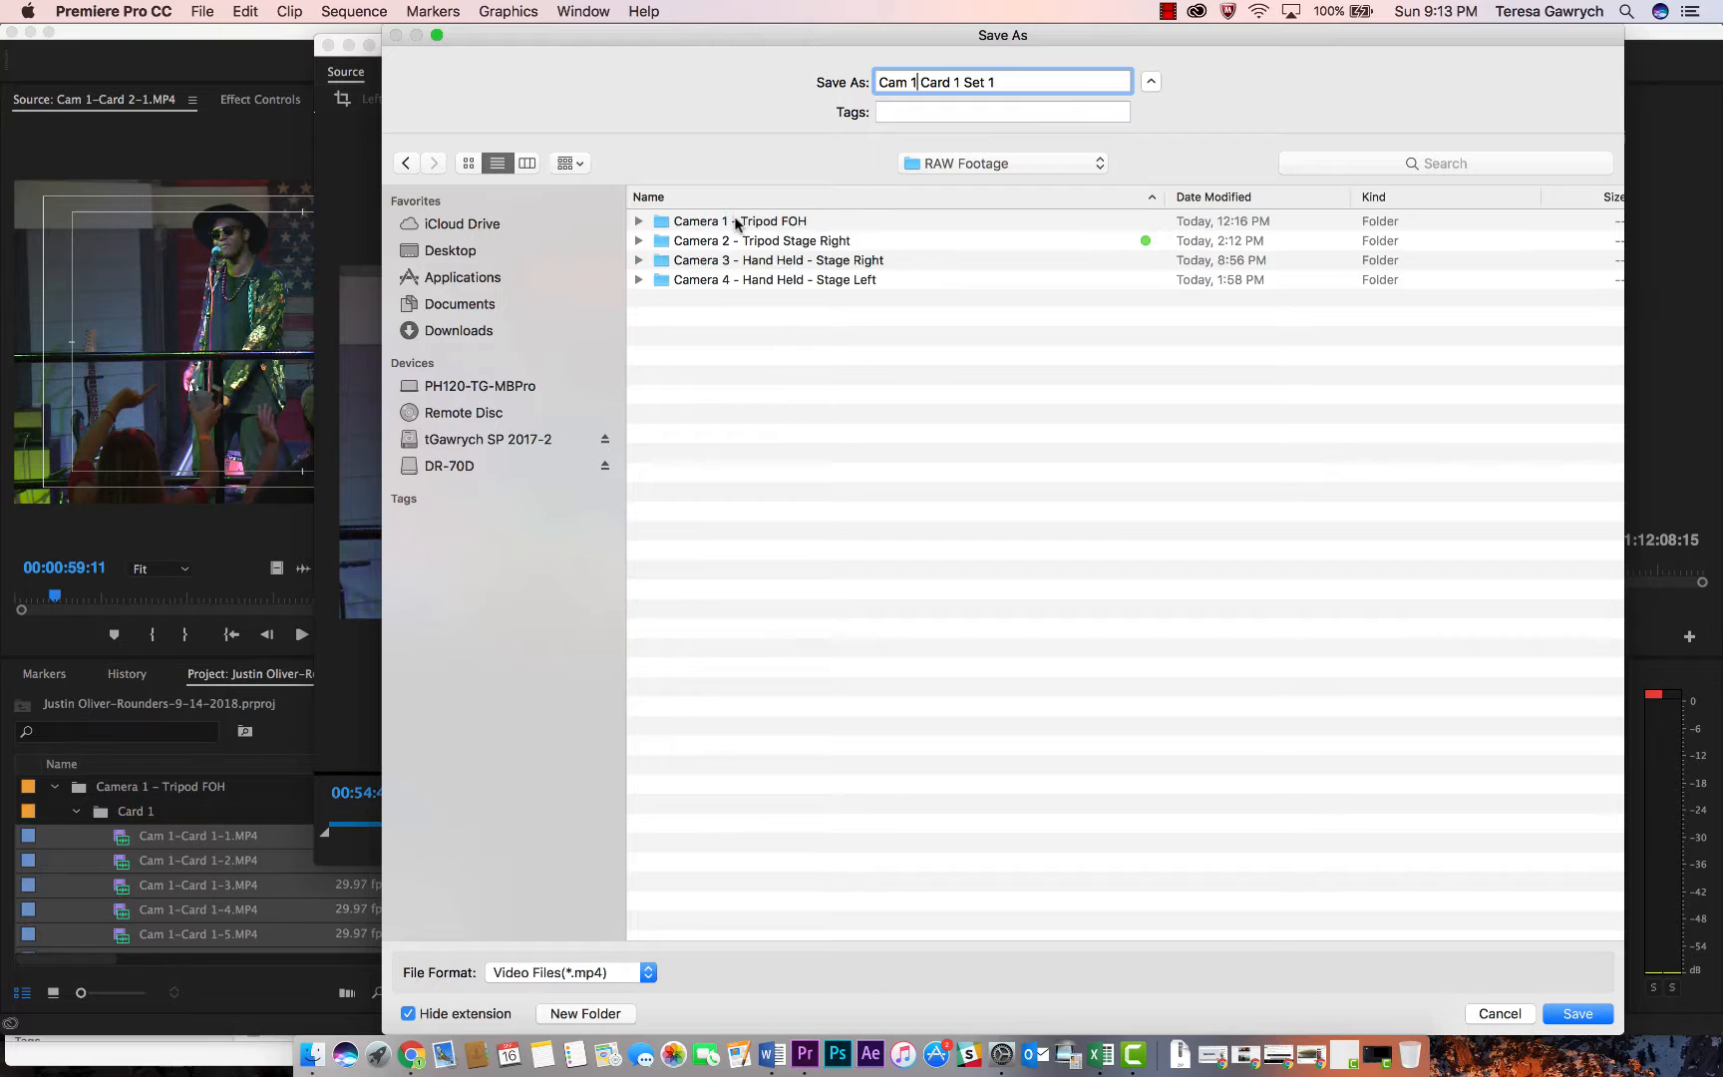
{"action": "left_click", "coordinate": [736, 221]}
{"action": "double_click", "coordinate": [736, 221]}
{"action": "double_click", "coordinate": [697, 220]}
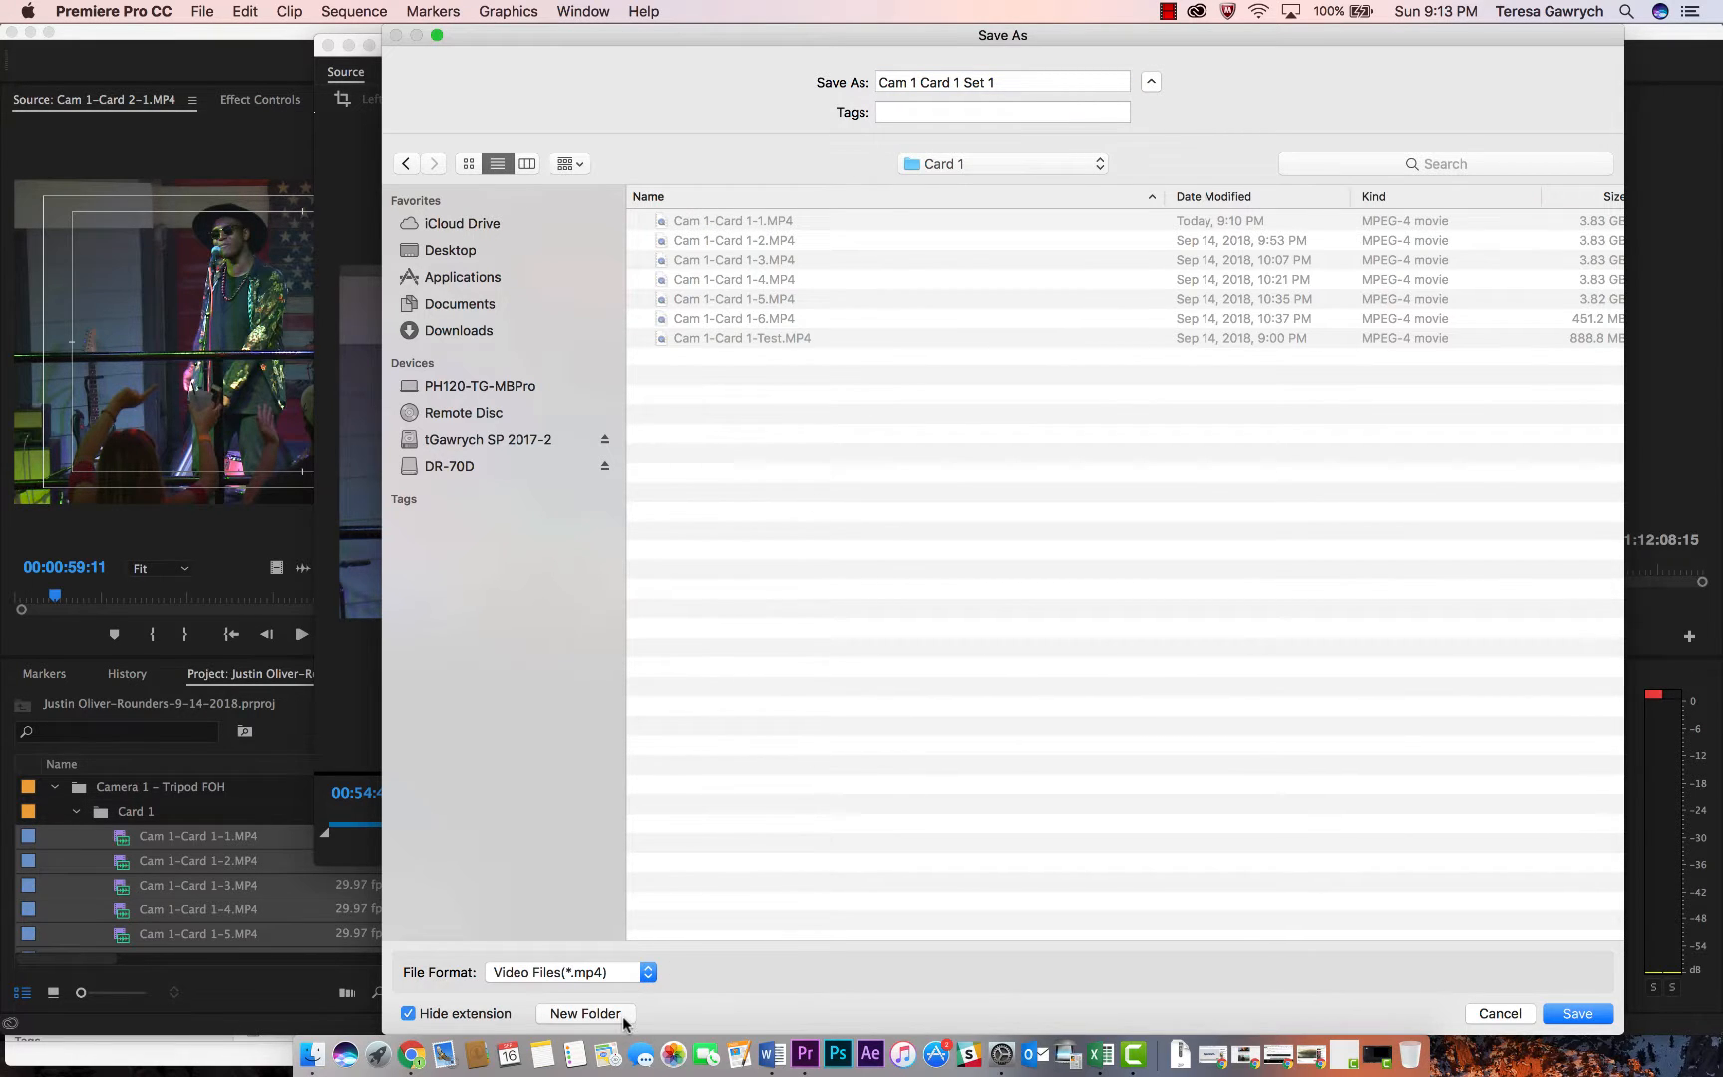
- Return to RAW Footage and examine how the Card 1 folder of Camera 2 - Tripod Stage Right is organized
{"action": "left_click", "coordinate": [405, 164]}
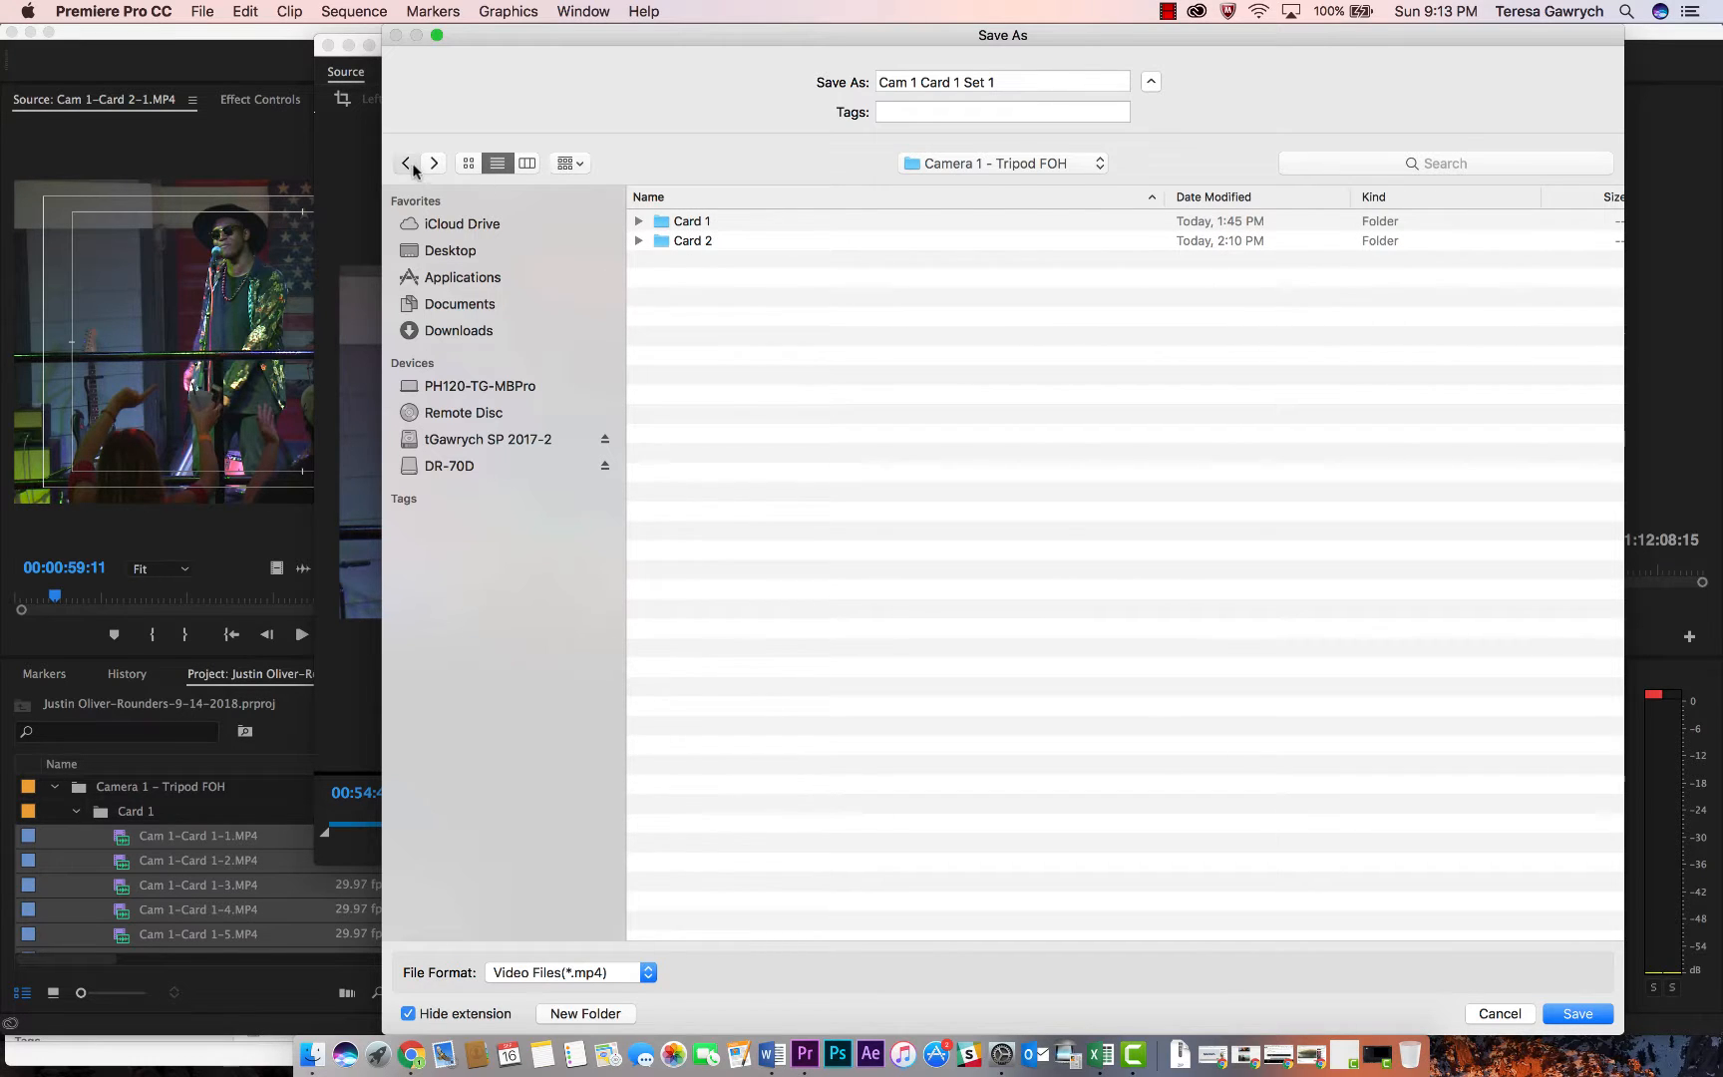
{"action": "left_click", "coordinate": [406, 163]}
{"action": "left_click", "coordinate": [661, 241]}
{"action": "left_click", "coordinate": [639, 241]}
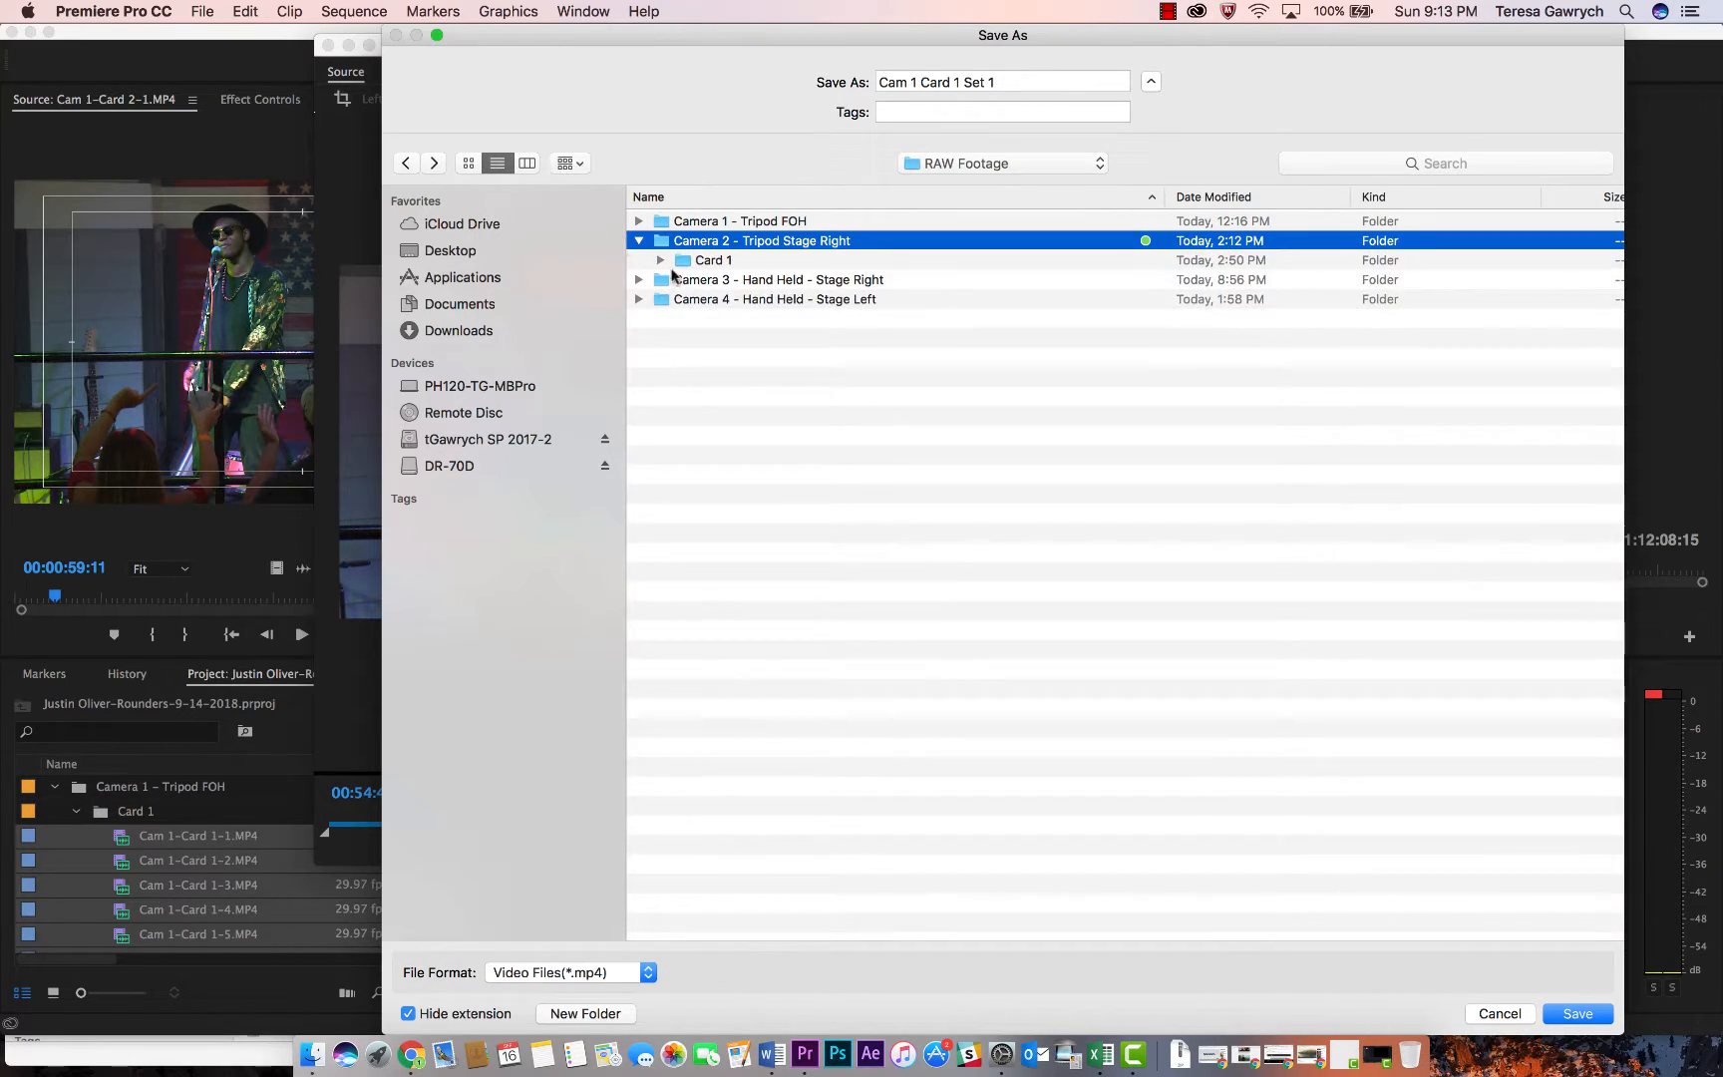
{"action": "left_click", "coordinate": [659, 257]}
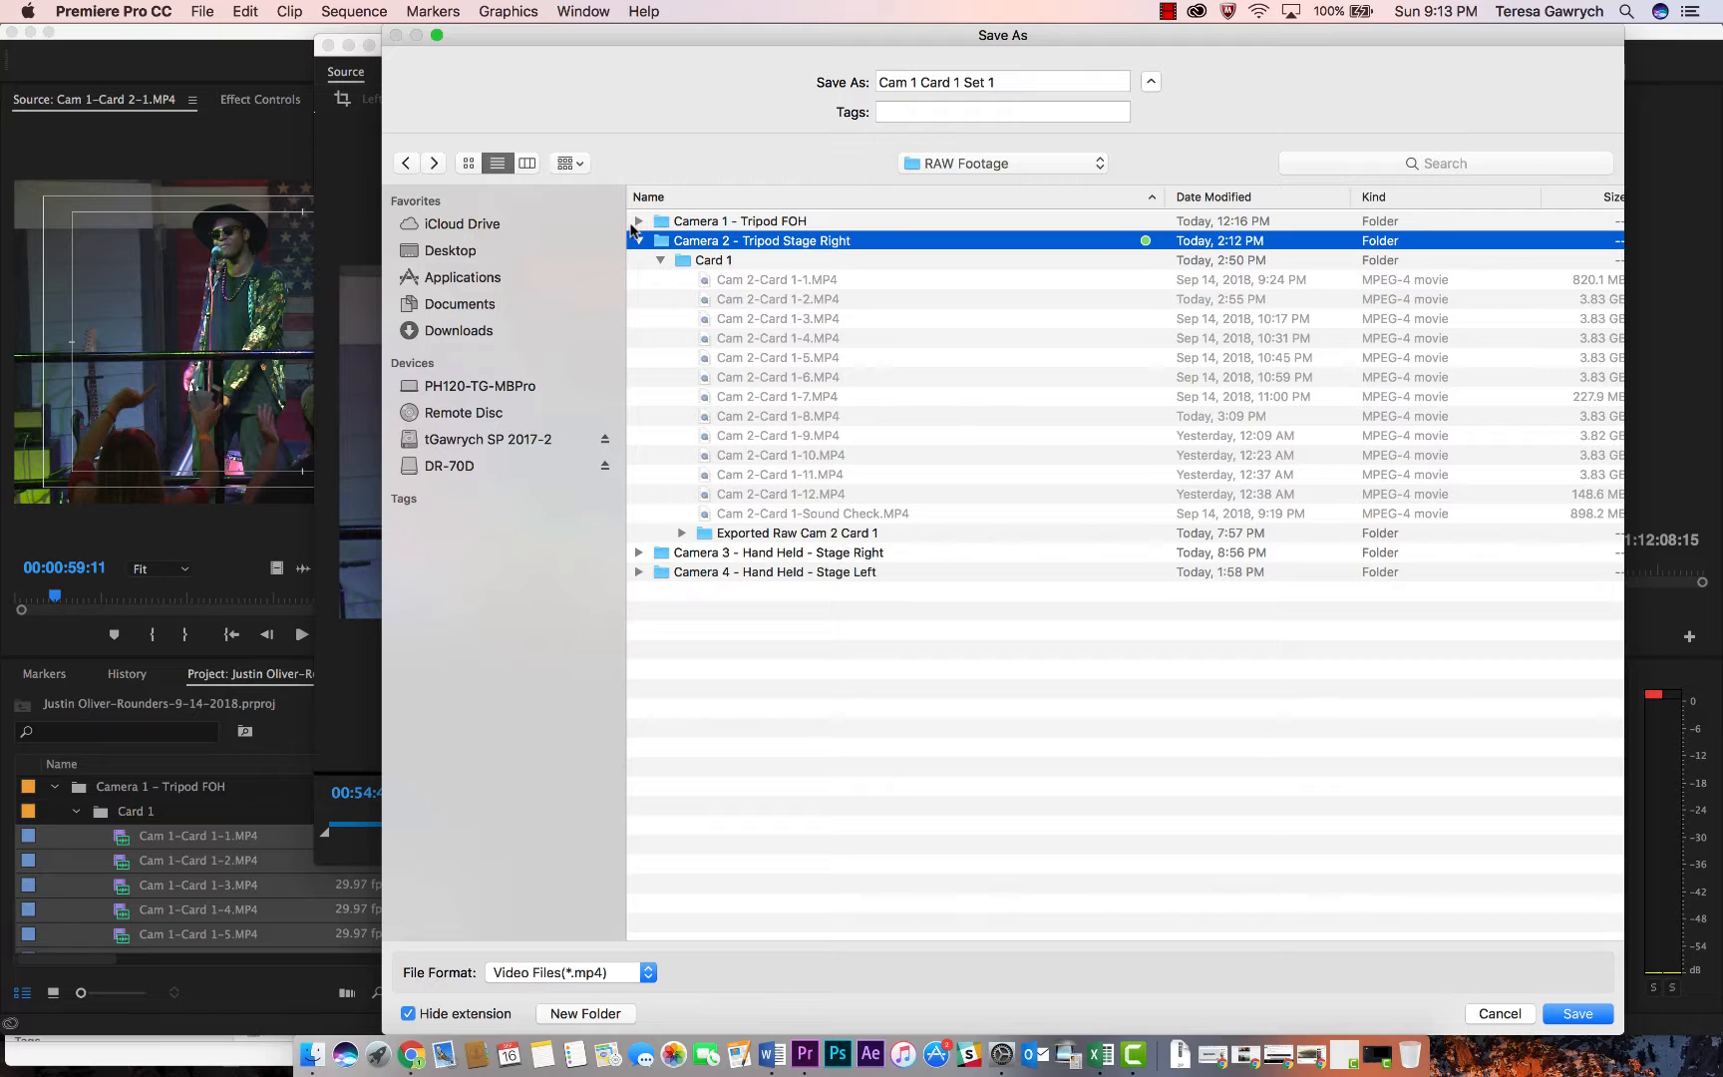
- Create a folder named Exported Raw Cam 1 Card 1 inside the Card 1 folder of Camera 1 - Tripod FOH
{"action": "left_click", "coordinate": [638, 221]}
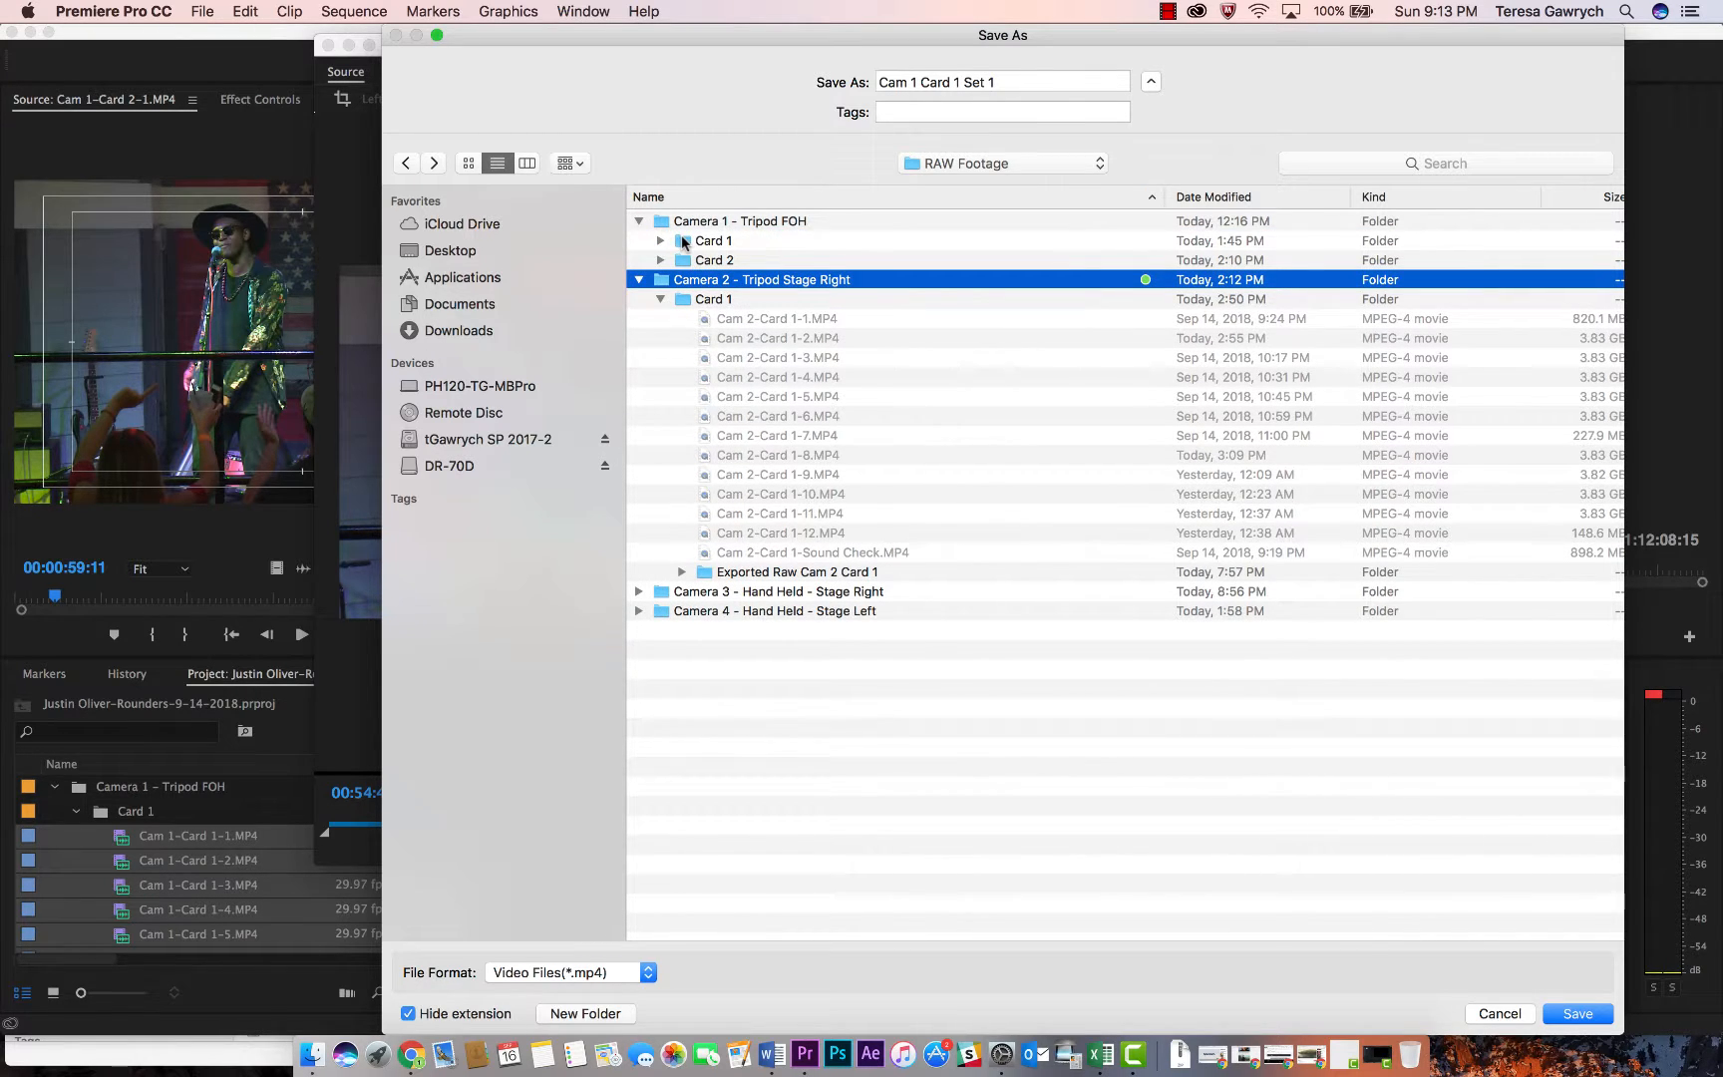
{"action": "left_click", "coordinate": [662, 240]}
{"action": "left_click", "coordinate": [694, 247]}
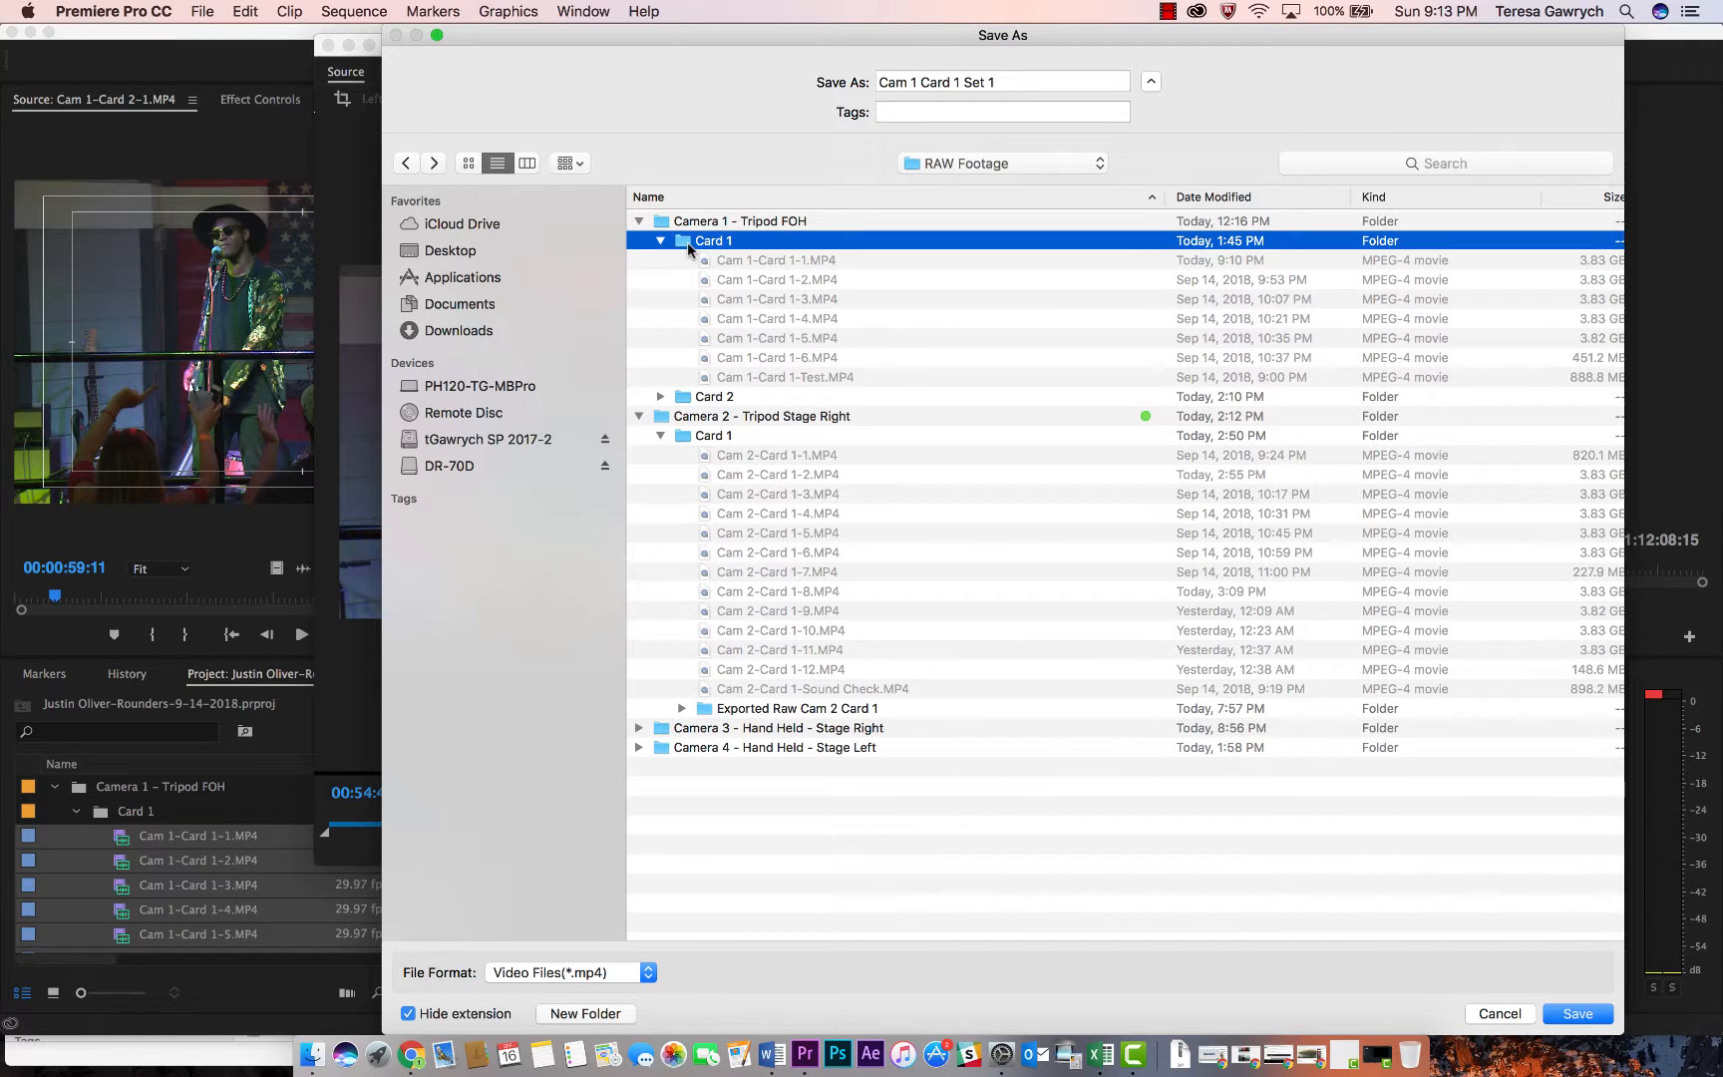
{"action": "left_click", "coordinate": [618, 1013]}
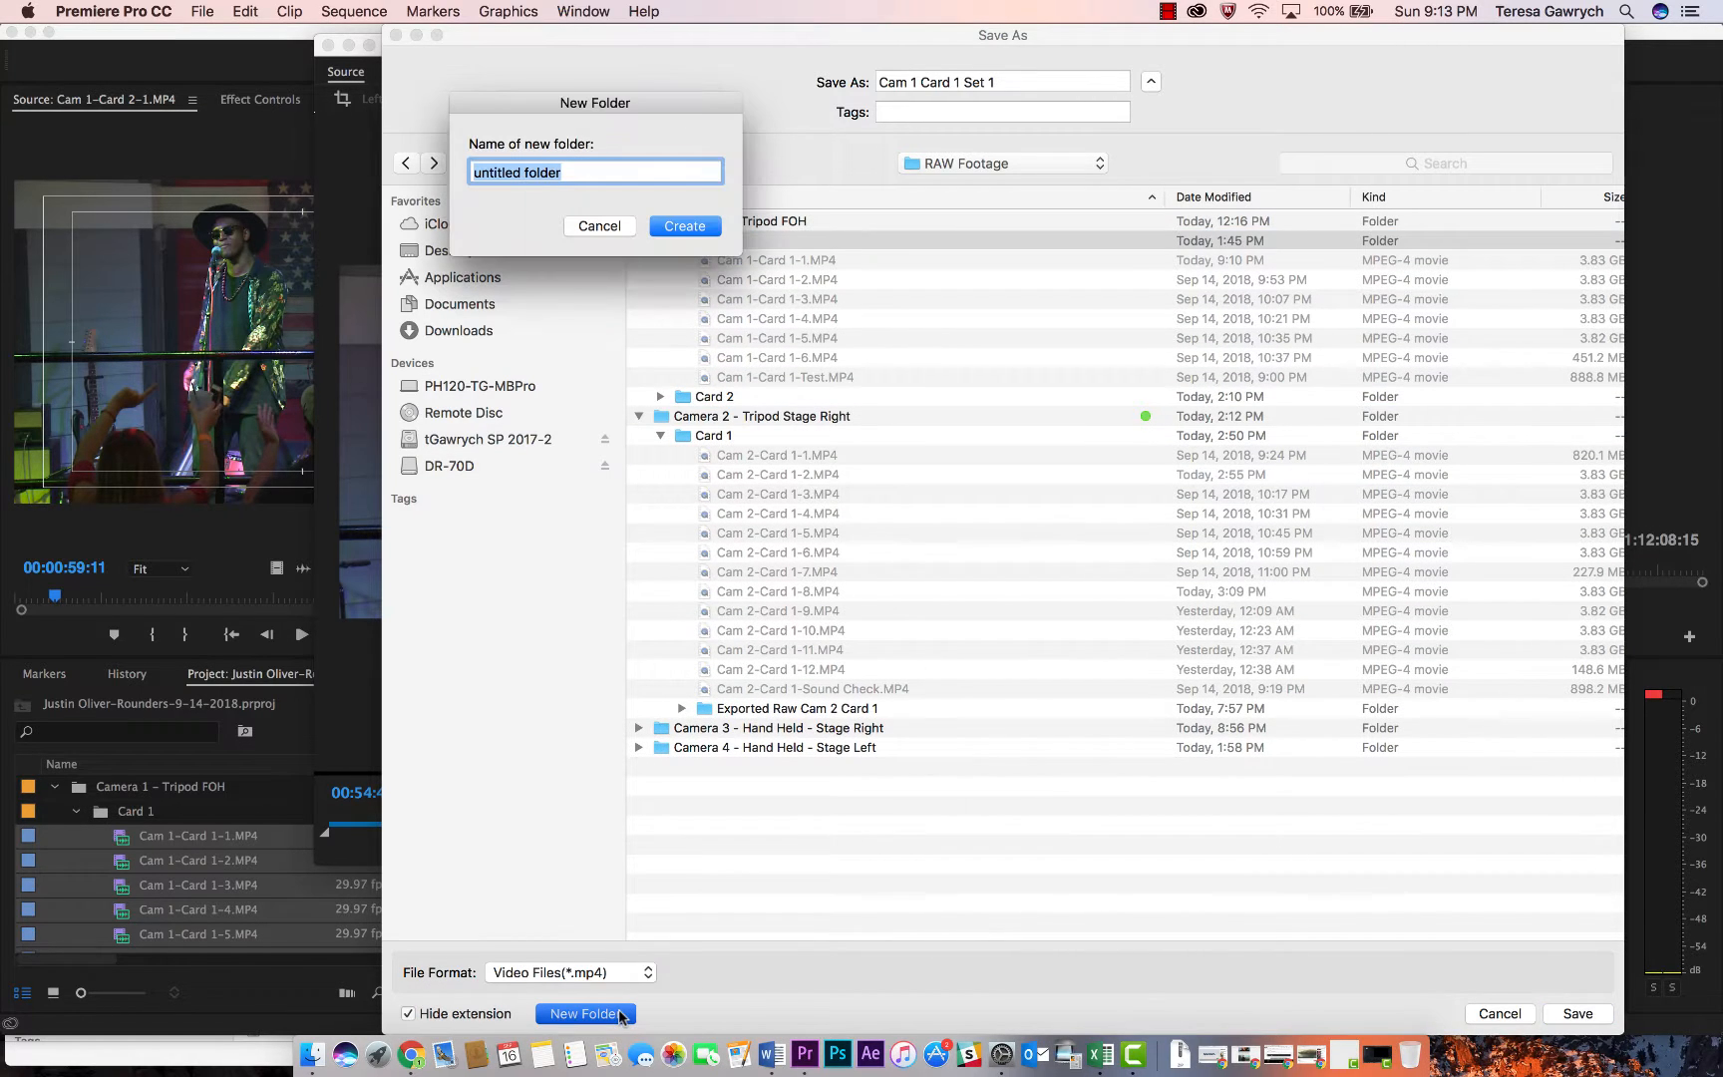
{"action": "type", "text": "Exported Raw Cam 1 Card 1"}
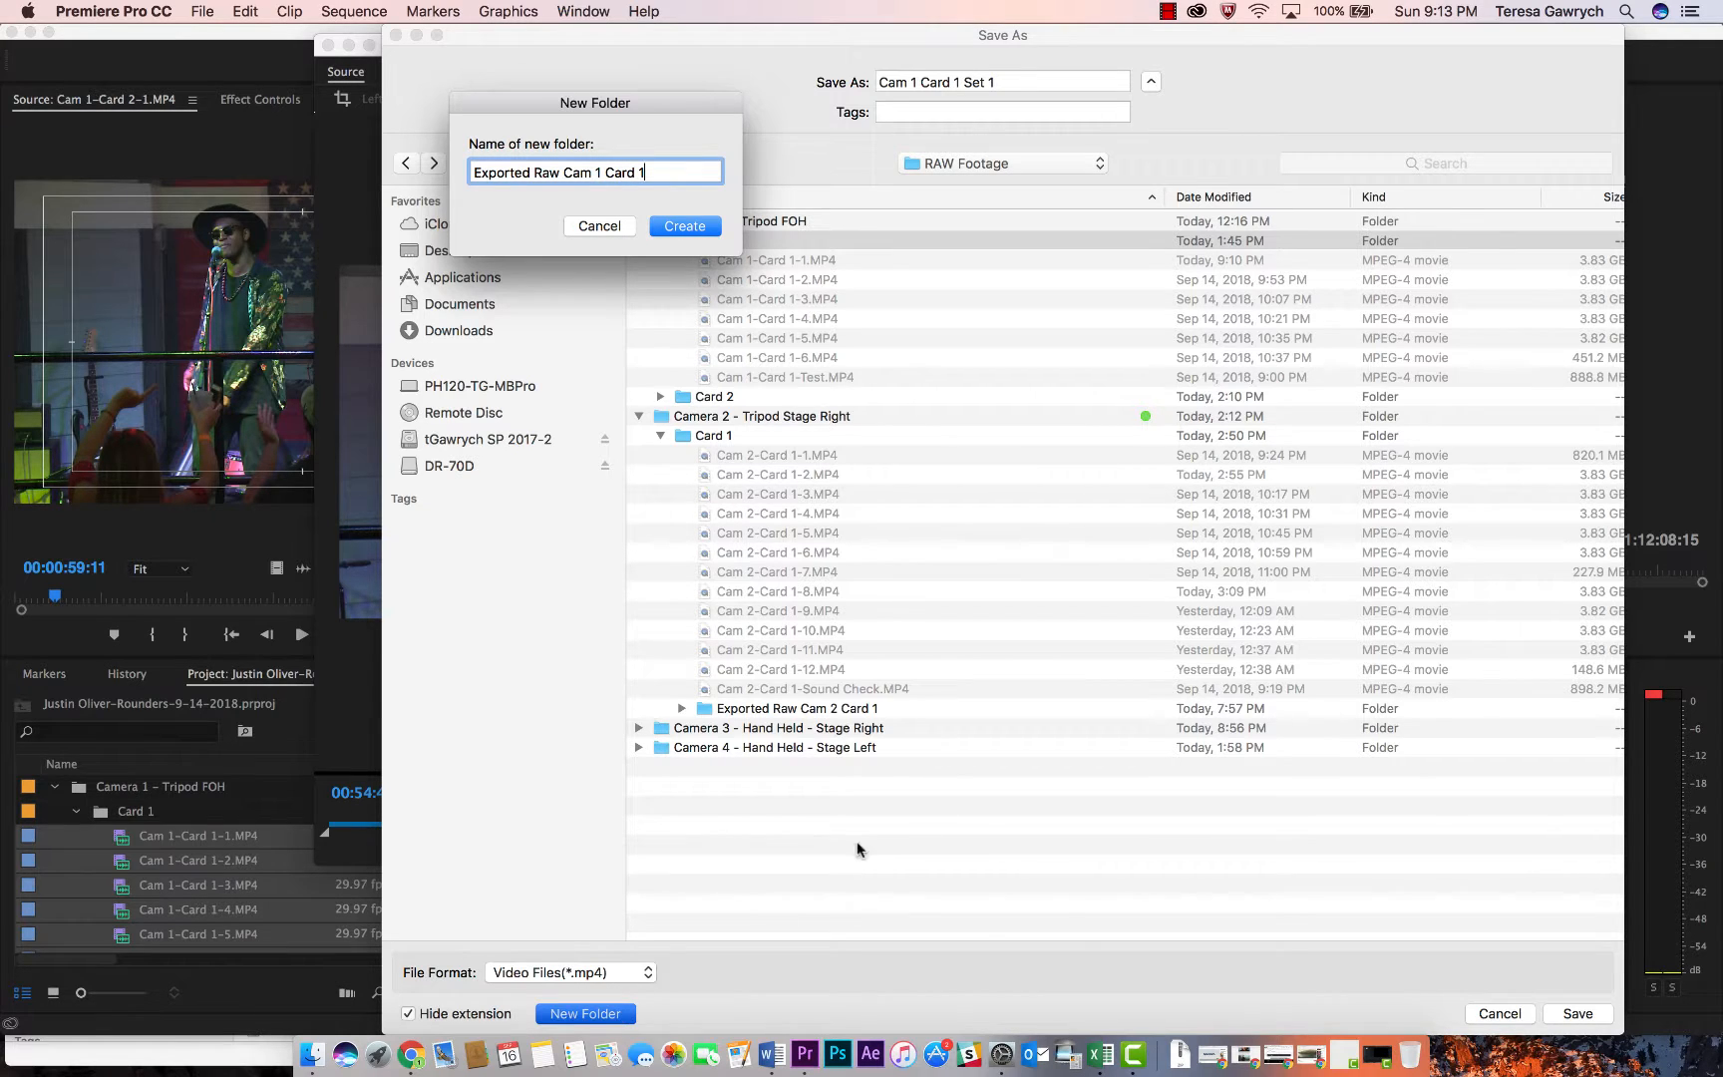
{"action": "left_click", "coordinate": [712, 227]}
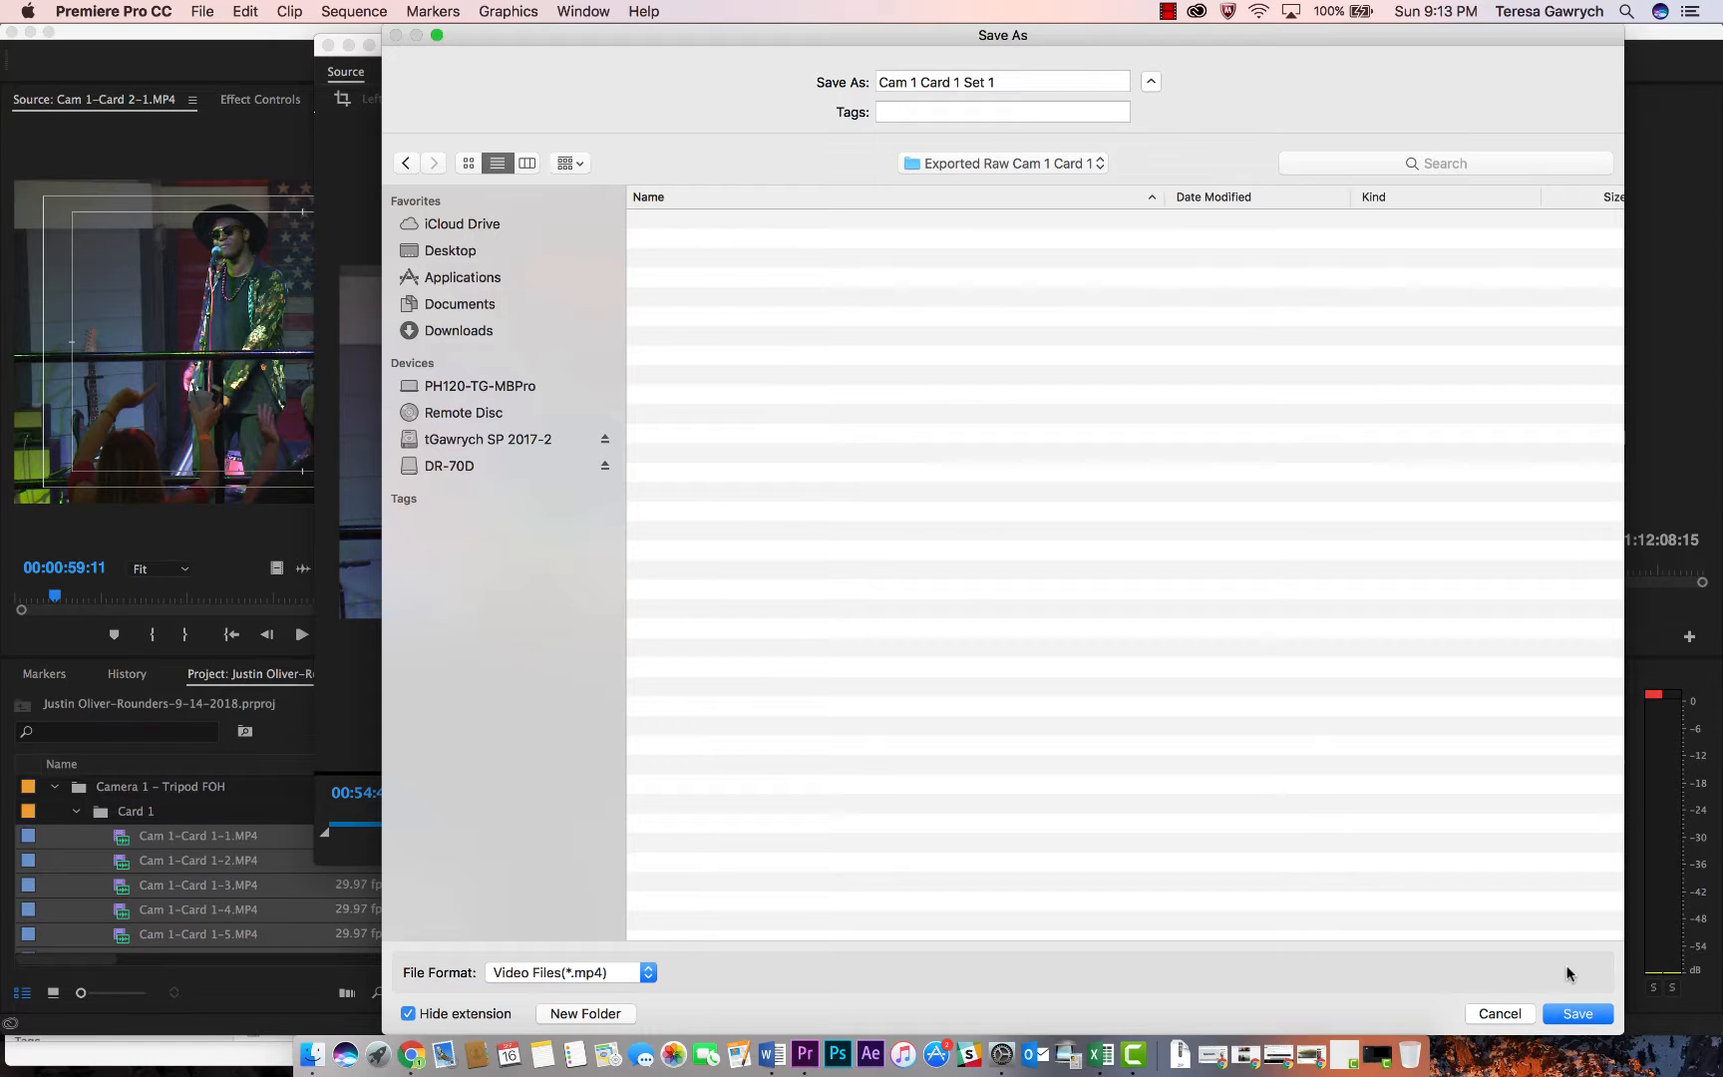
- Accept the output file name and folder, and start exporting the marked sequence range
{"action": "left_click", "coordinate": [1578, 1012]}
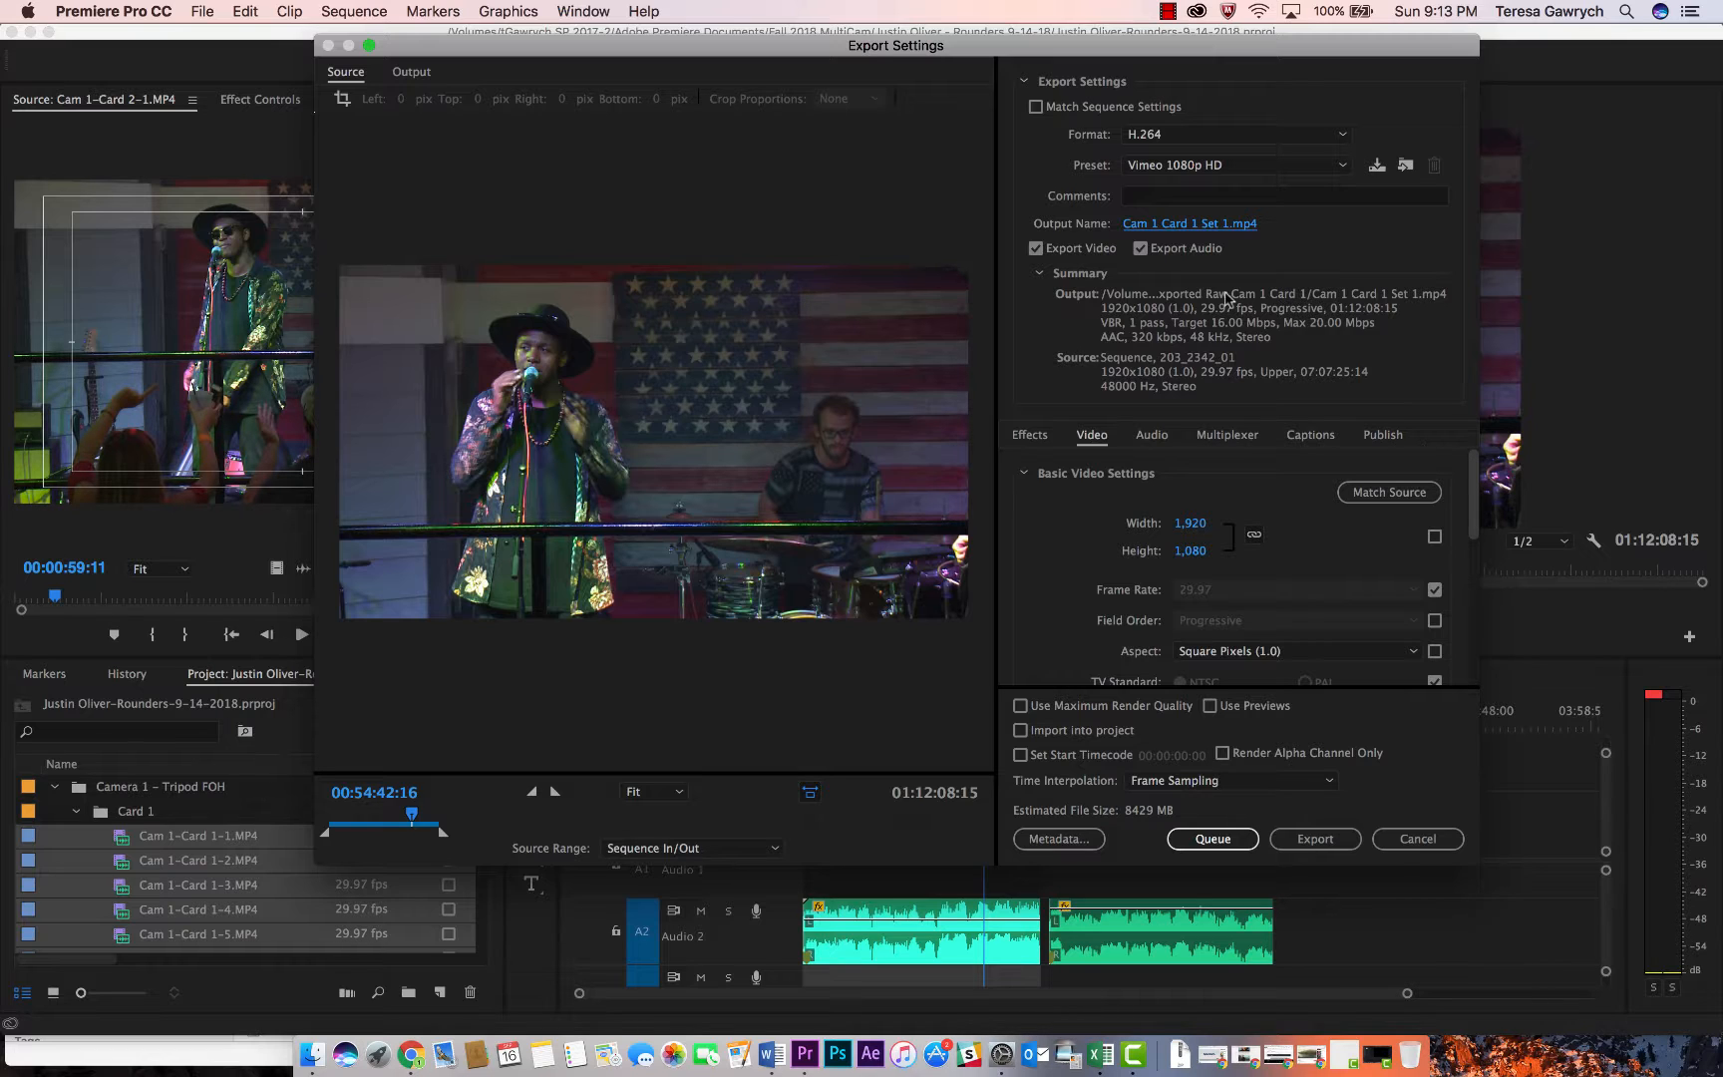
{"action": "left_click", "coordinate": [1316, 841]}
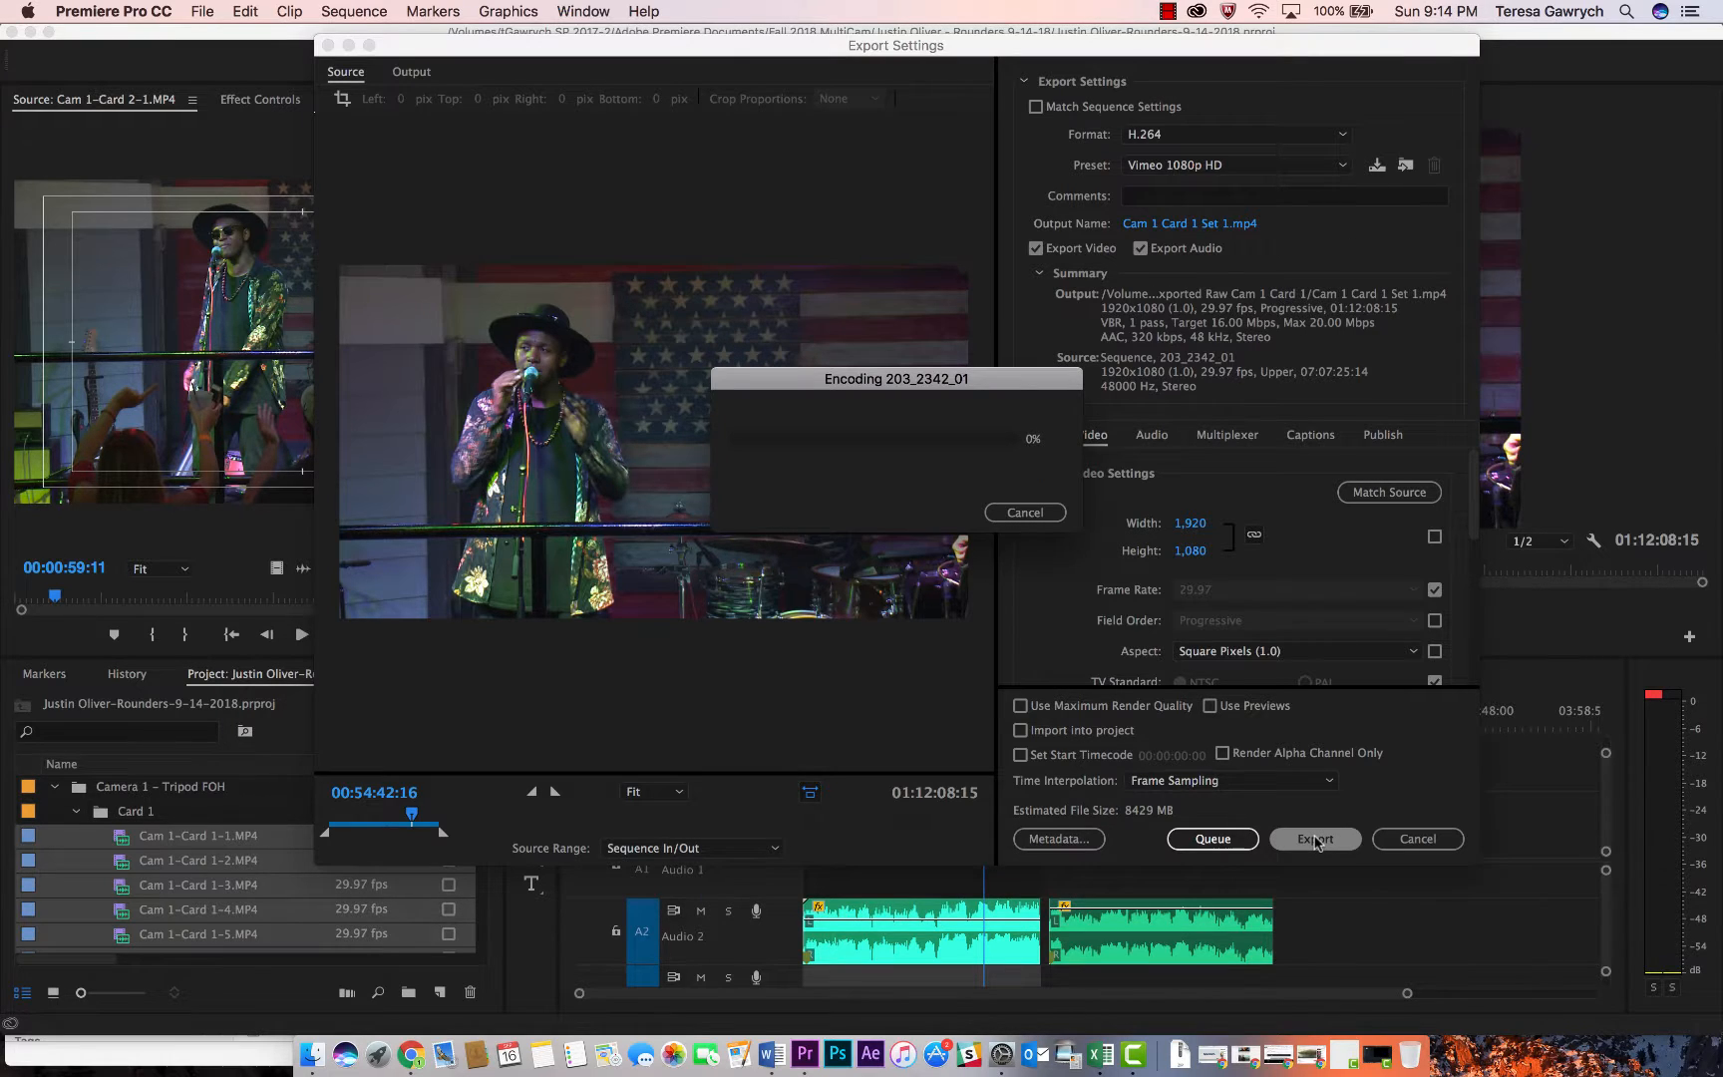